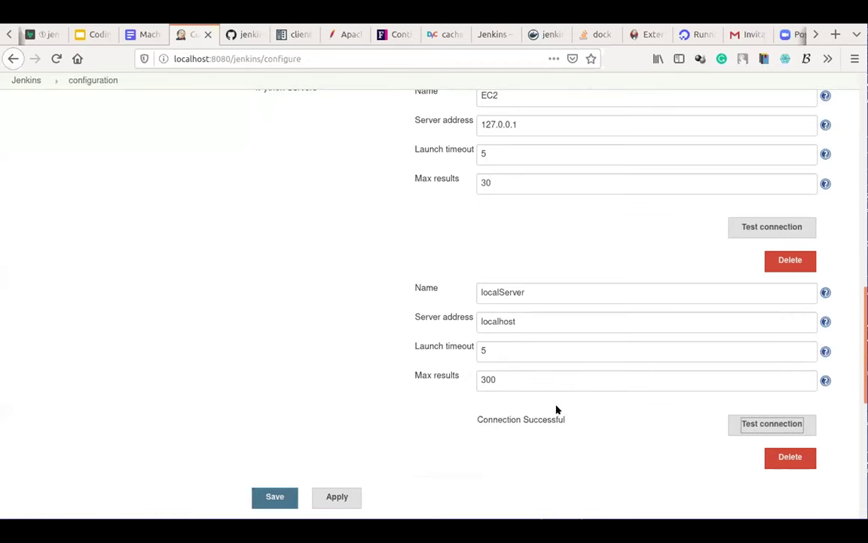
# - Save the IPython server configuration and create a new freestyle project named demo
pyautogui.scroll(-1, 558, 409)
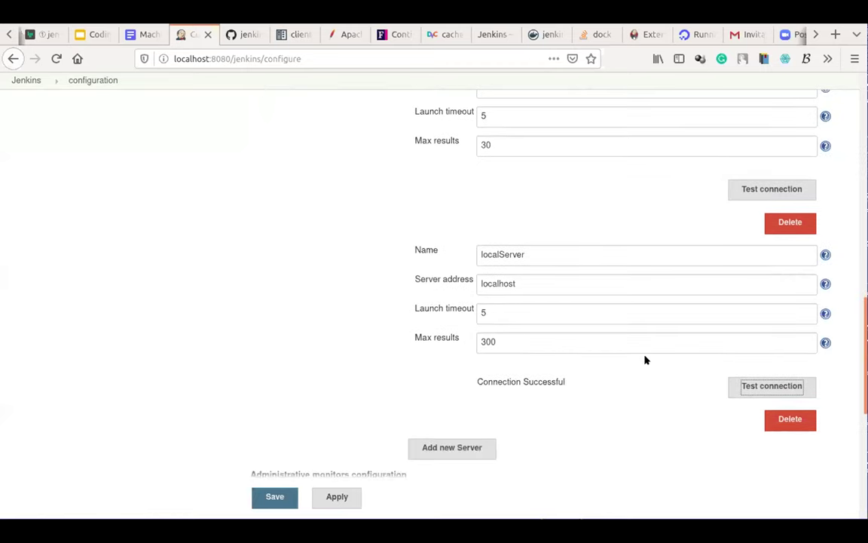
pyautogui.click(275, 498)
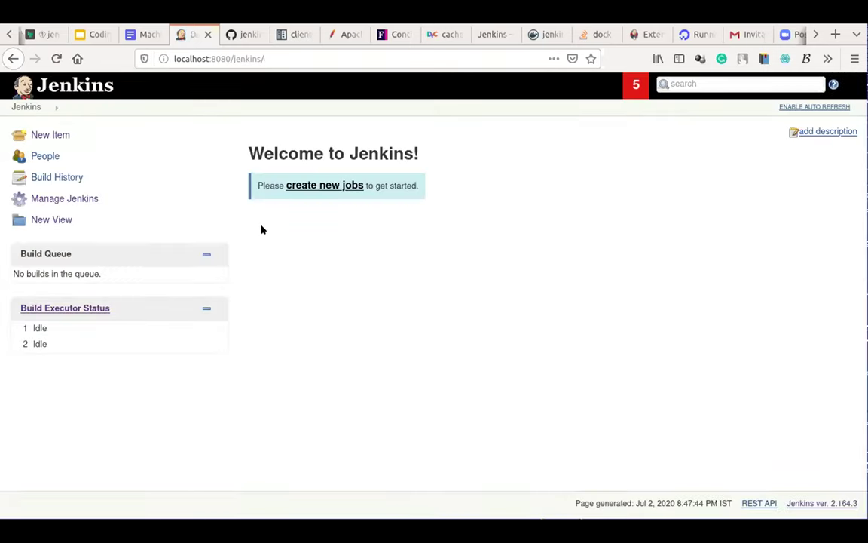
pyautogui.click(324, 186)
pyautogui.click(221, 171)
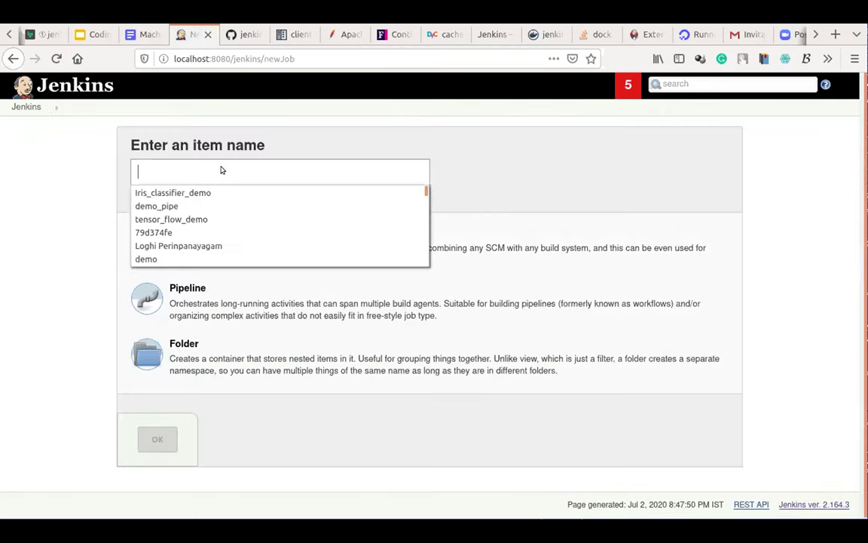
pyautogui.write('demo')
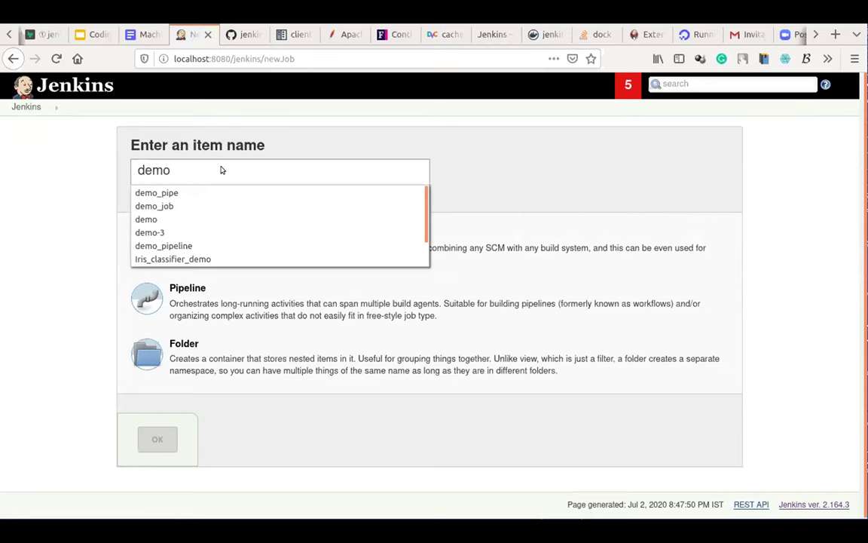
pyautogui.click(220, 250)
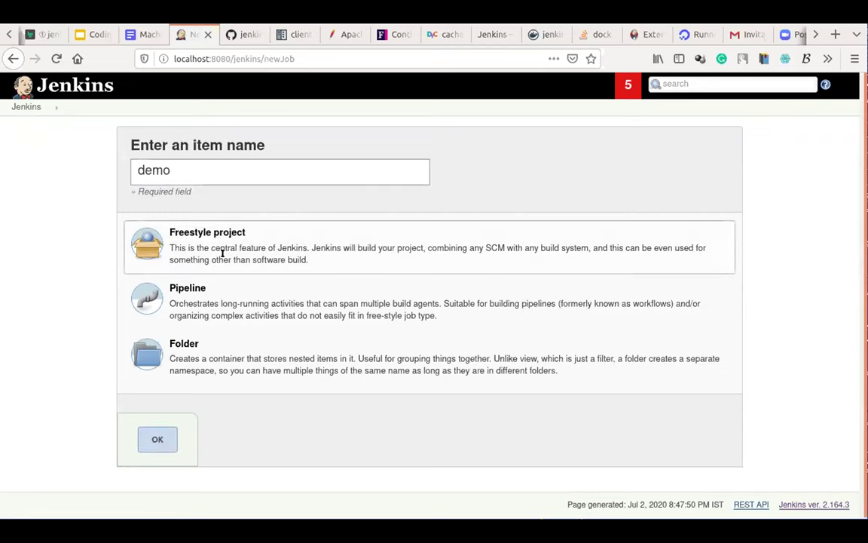
pyautogui.click(157, 440)
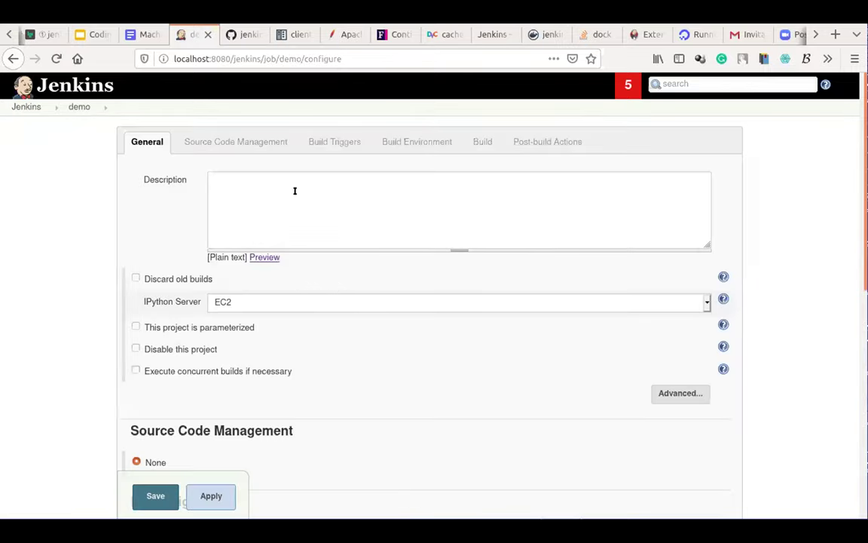
# - Set the demo project's IPython Server to localServer
pyautogui.click(246, 306)
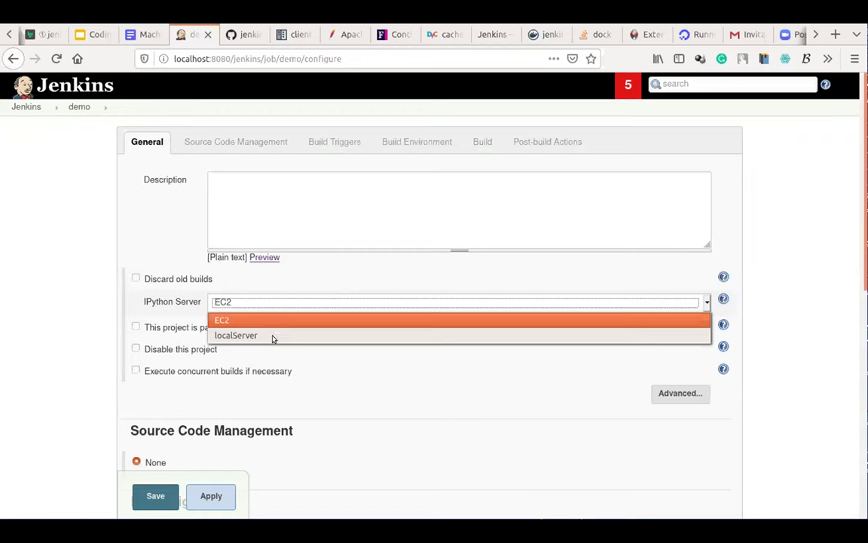
pyautogui.click(274, 335)
pyautogui.click(267, 300)
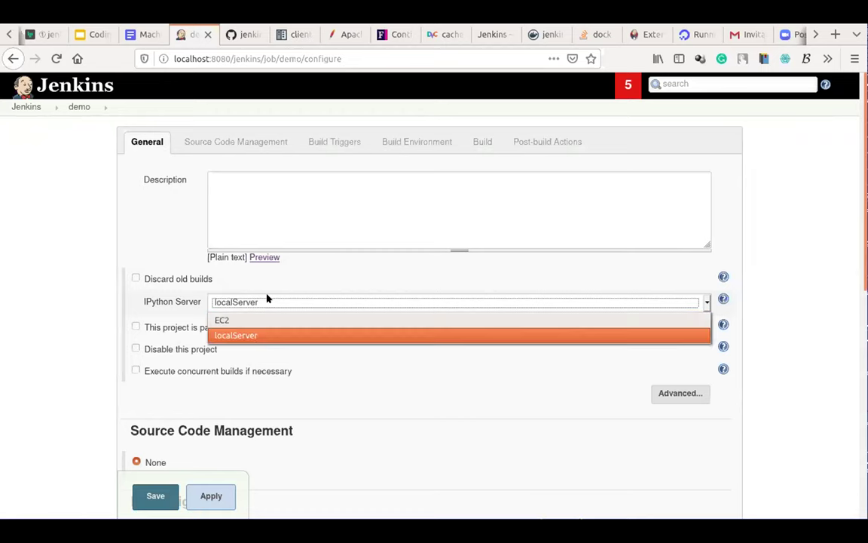
pyautogui.click(265, 334)
pyautogui.click(295, 305)
pyautogui.click(281, 335)
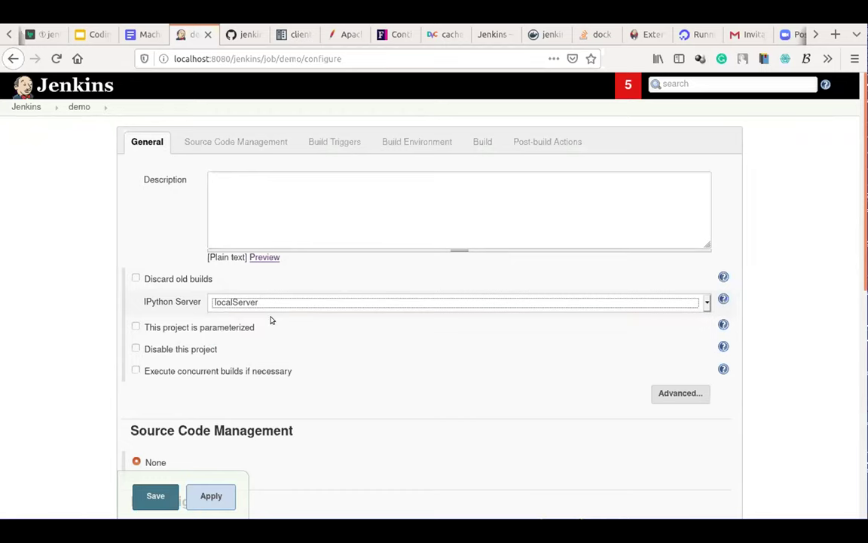
# - Make the project parameterized and add a file parameter with the file location diabetes.csv
pyautogui.scroll(-1, 317, 329)
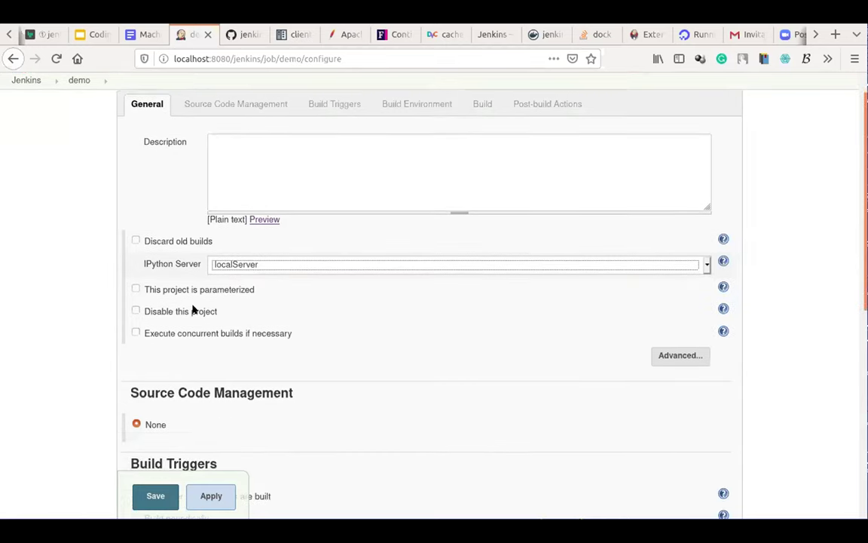
pyautogui.click(136, 290)
pyautogui.click(250, 312)
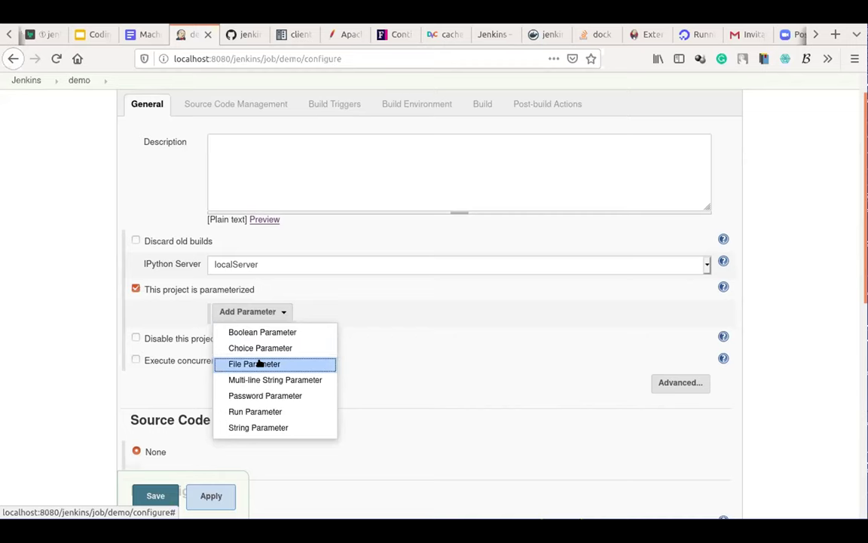
pyautogui.click(258, 363)
pyautogui.click(306, 338)
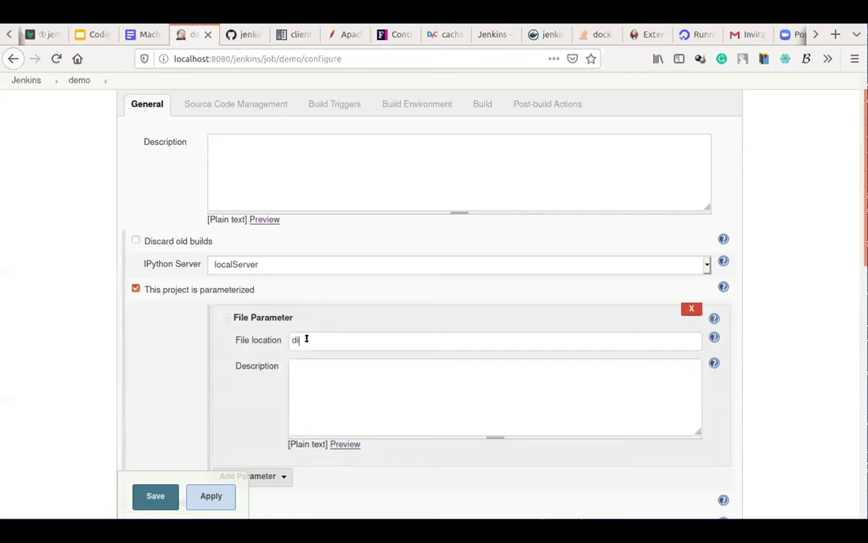
pyautogui.write('diabet')
# - Enable adding files to the workspace and add the notebook file train_model.ipynb from the demo folder in the home directory
pyautogui.scroll(-3, 313, 359)
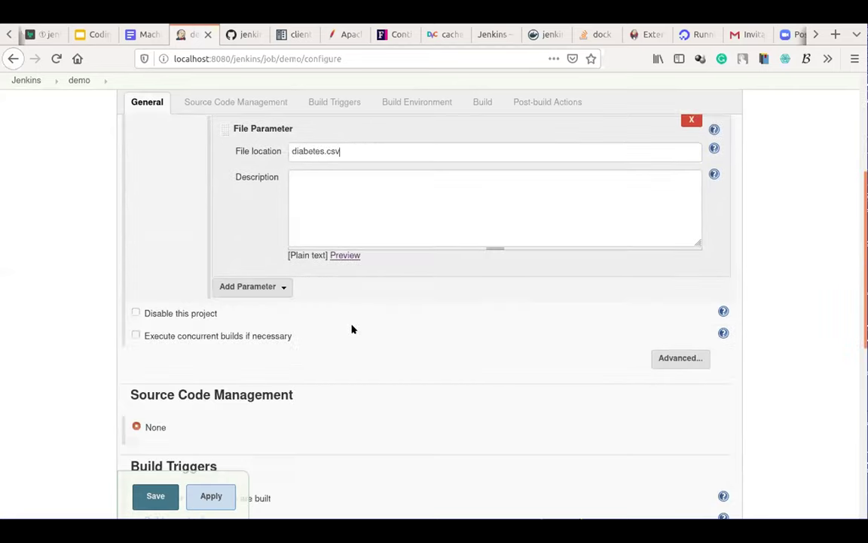
pyautogui.scroll(-3, 352, 330)
pyautogui.scroll(-3, 349, 328)
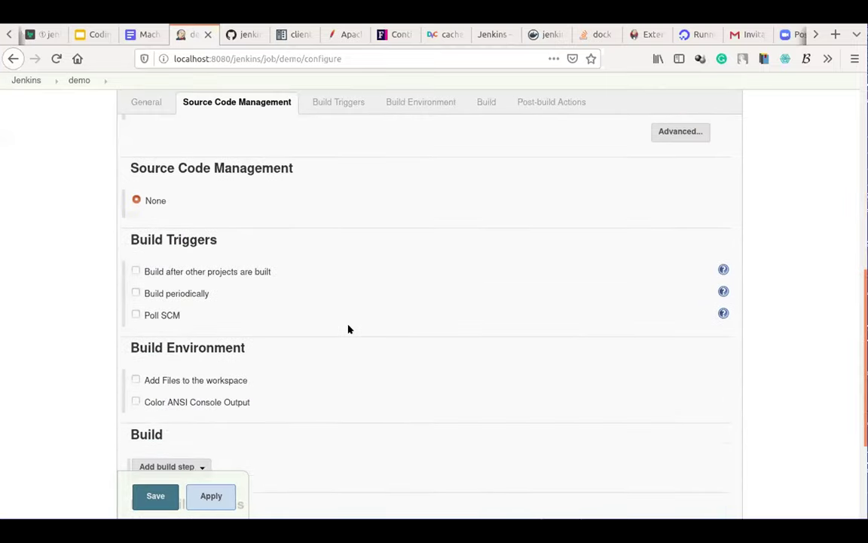
pyautogui.click(136, 379)
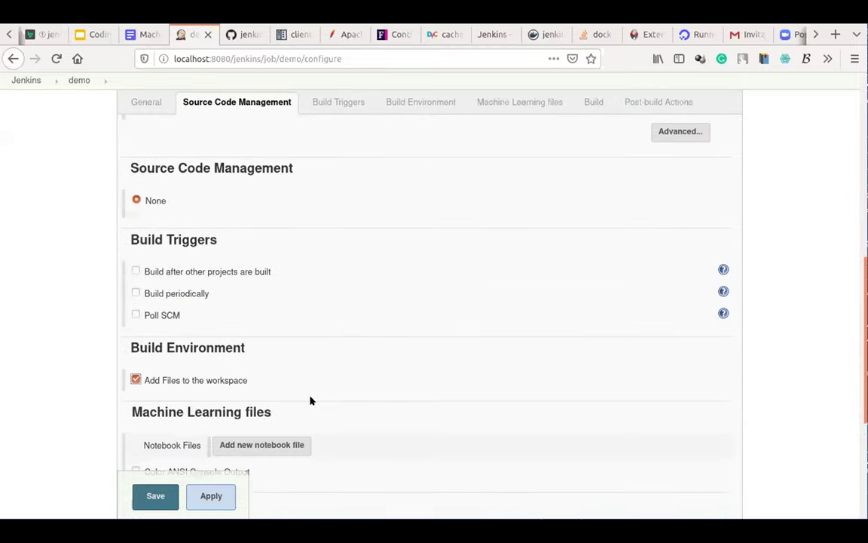
pyautogui.scroll(-3, 310, 400)
pyautogui.click(260, 335)
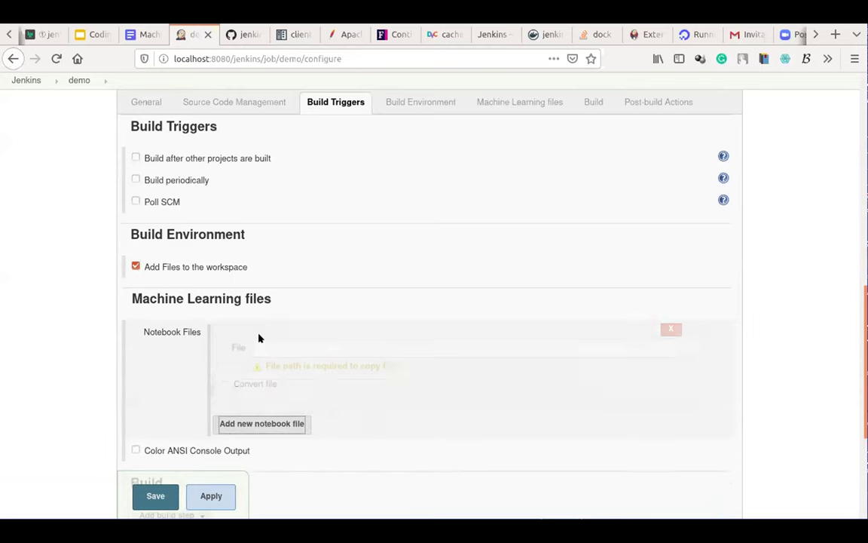
pyautogui.click(316, 342)
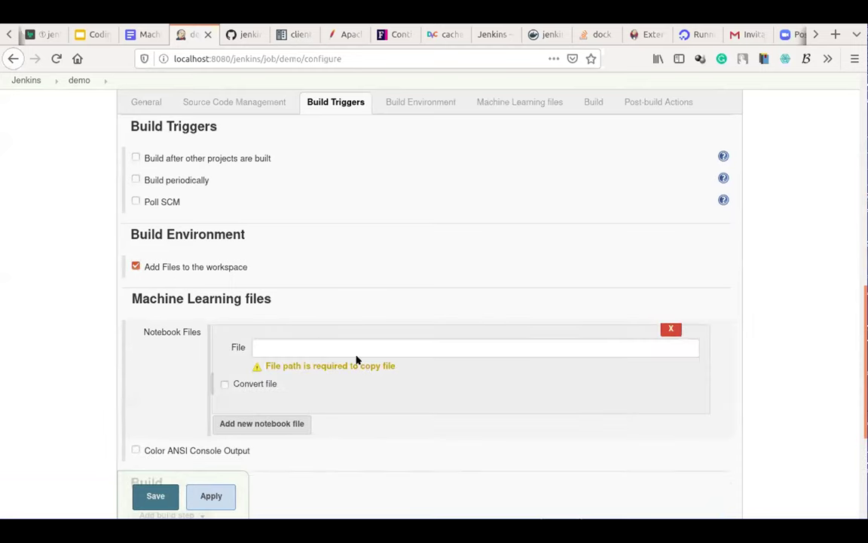
pyautogui.write('/home/loghi/demo/train_')
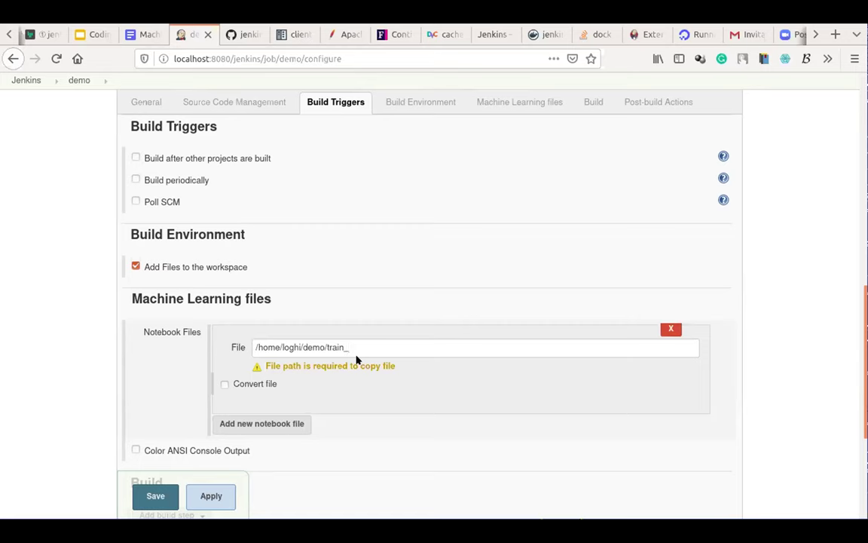
pyautogui.write('m')
# - Add a second notebook file, test_model.ipynb, from the same demo folder
pyautogui.scroll(-2, 325, 368)
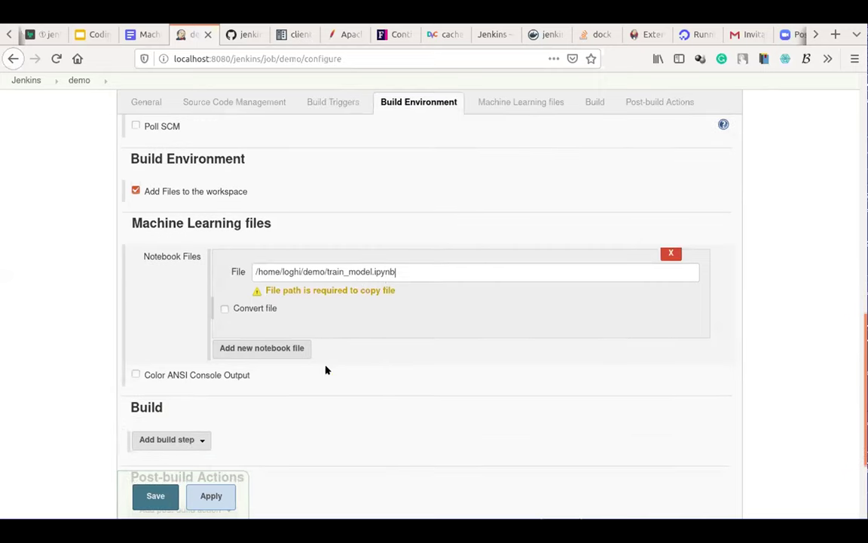
pyautogui.click(260, 349)
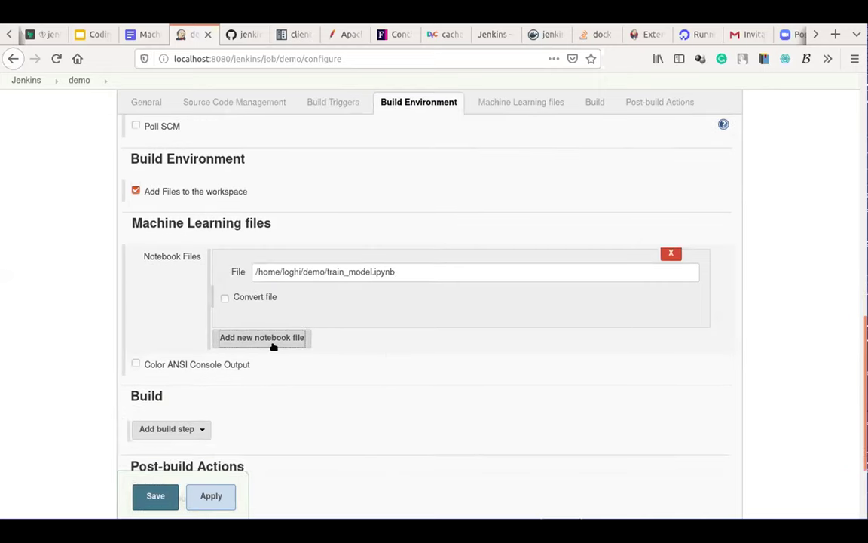
pyautogui.click(265, 345)
pyautogui.click(269, 350)
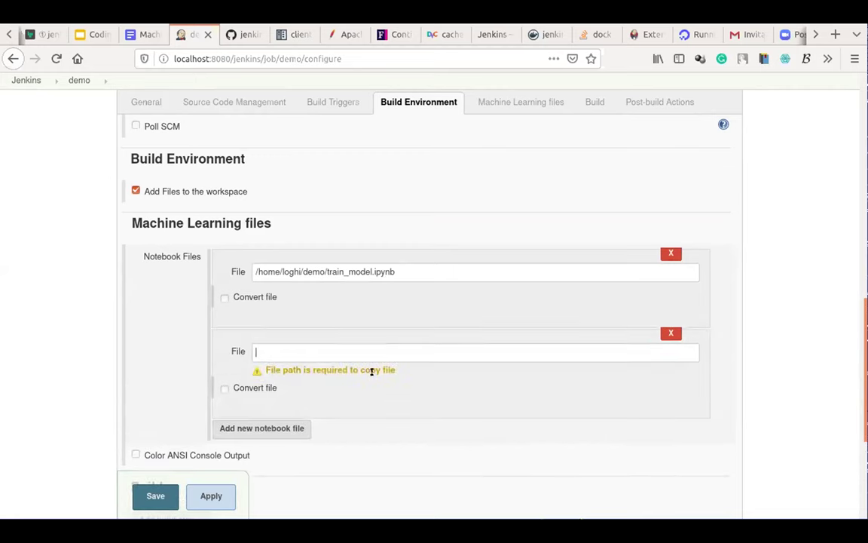
pyautogui.write('/home/loghi/demo/')
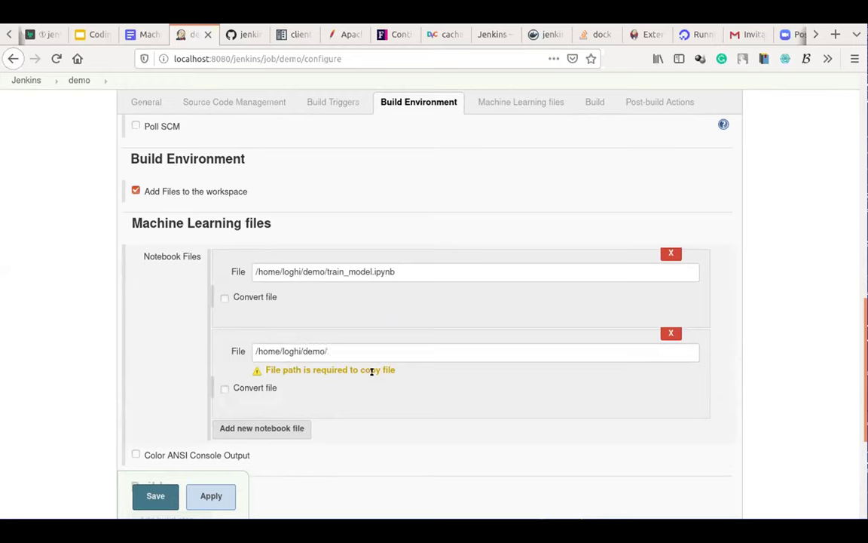
pyautogui.write('test_model.ipynb')
pyautogui.click(356, 297)
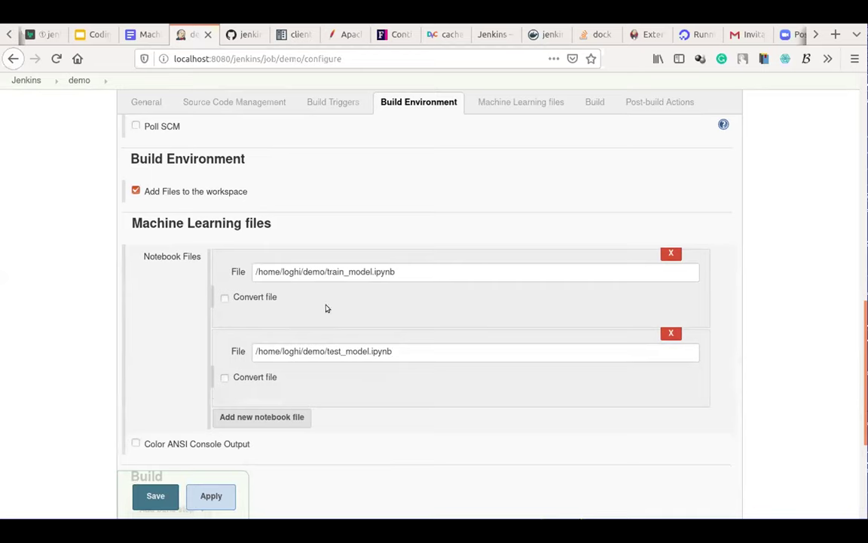
# - Enable conversion of the train_model.ipynb file to JSON and save it to train.json
pyautogui.click(224, 297)
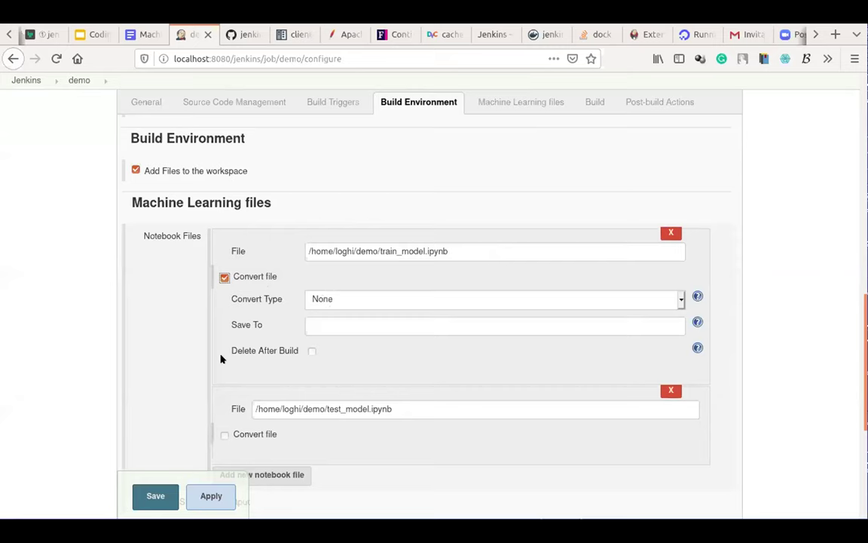
pyautogui.click(401, 297)
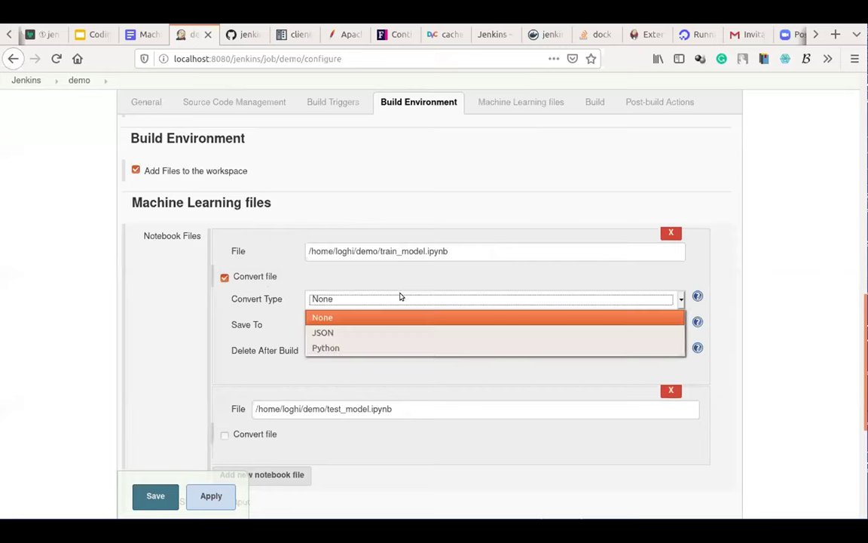
pyautogui.click(373, 333)
pyautogui.click(348, 325)
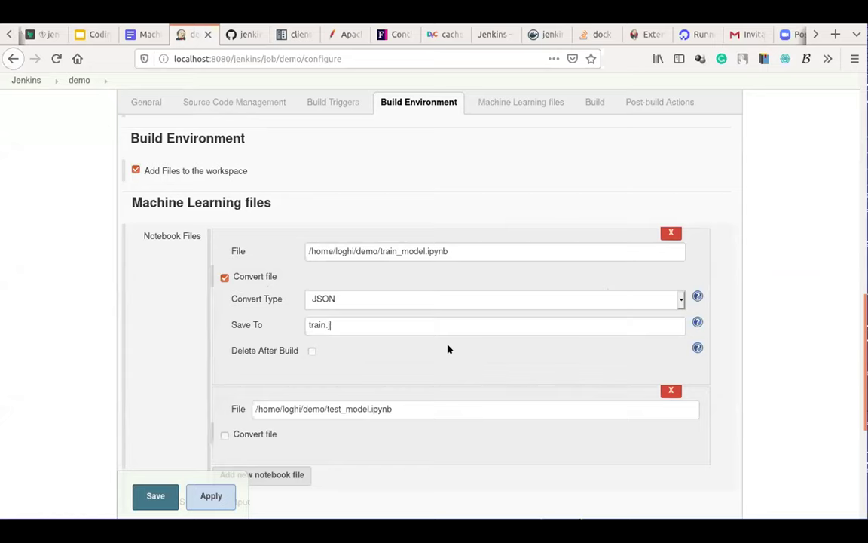
pyautogui.scroll(-2, 440, 457)
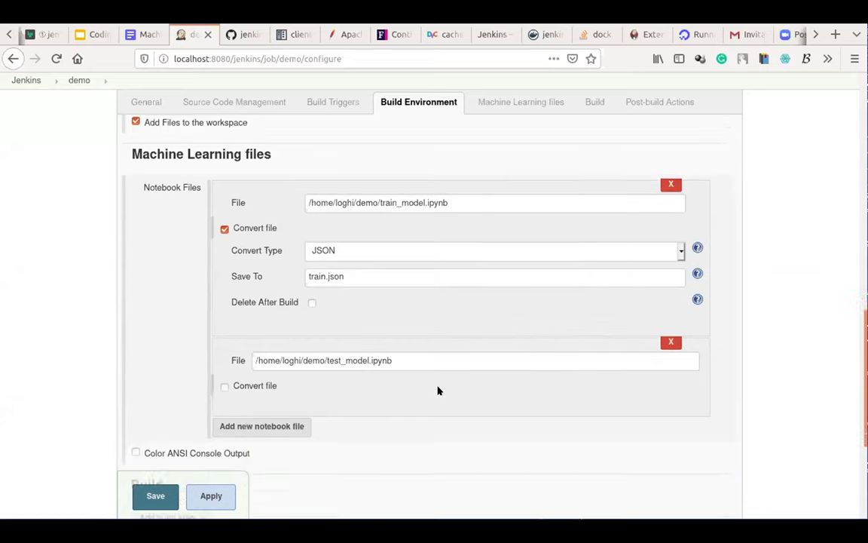
pyautogui.scroll(1, 316, 339)
pyautogui.moveTo(345, 286); pyautogui.dragTo(282, 284)
pyautogui.click(350, 284)
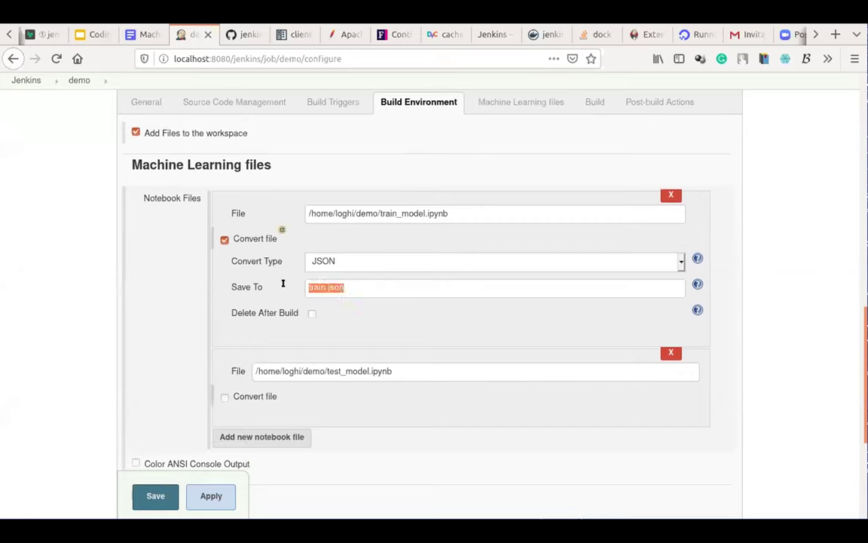
pyautogui.moveTo(451, 213); pyautogui.dragTo(304, 211)
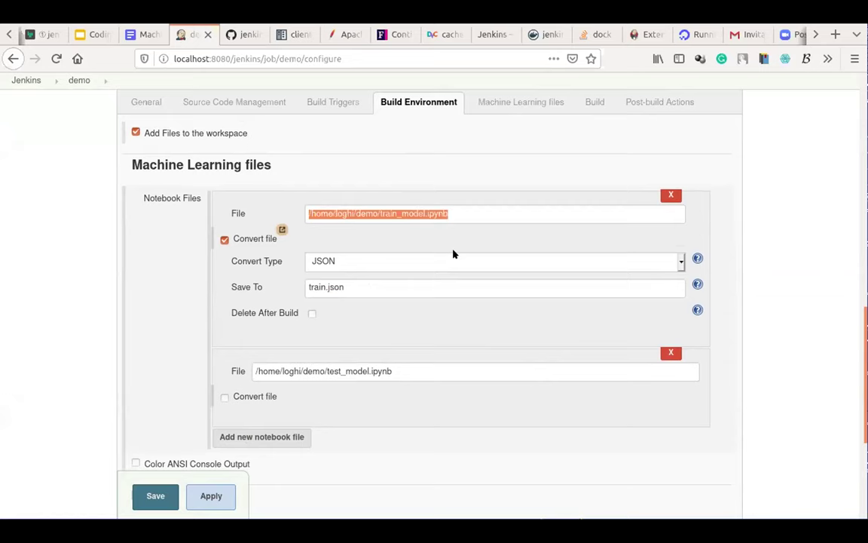
pyautogui.click(430, 335)
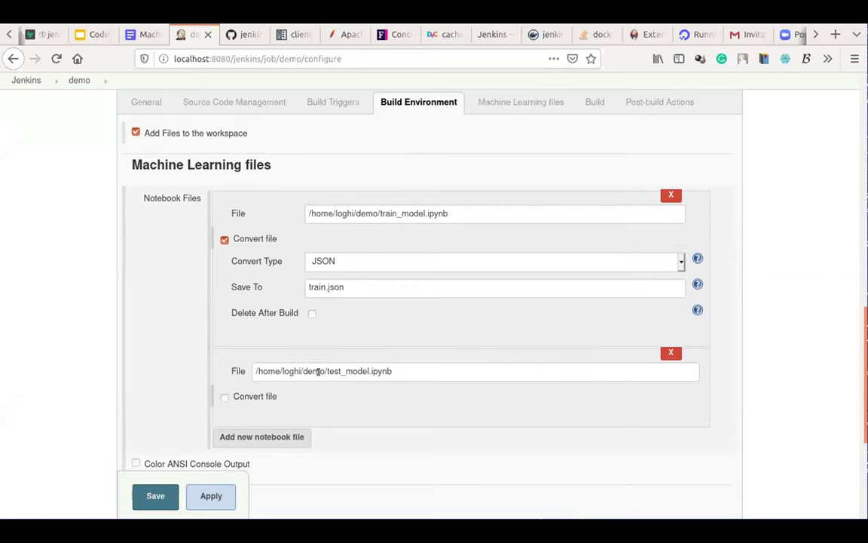
# - Enable Color ANSI Console Output and set the ANSI color map to gnome-terminal
pyautogui.scroll(-1, 256, 362)
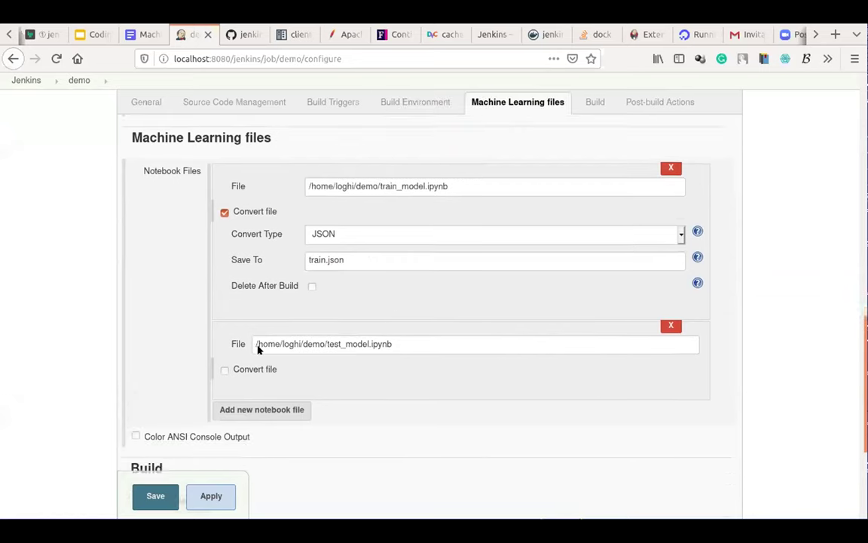
pyautogui.scroll(-3, 271, 349)
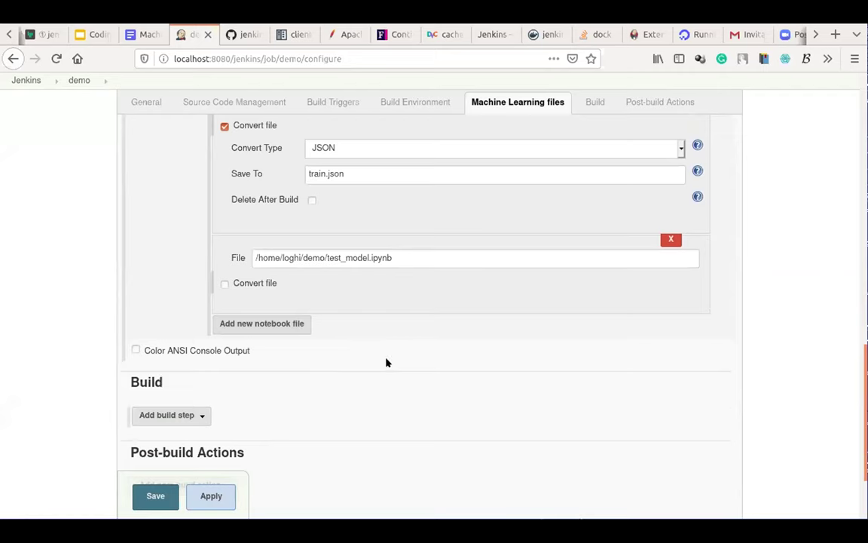
pyautogui.click(136, 350)
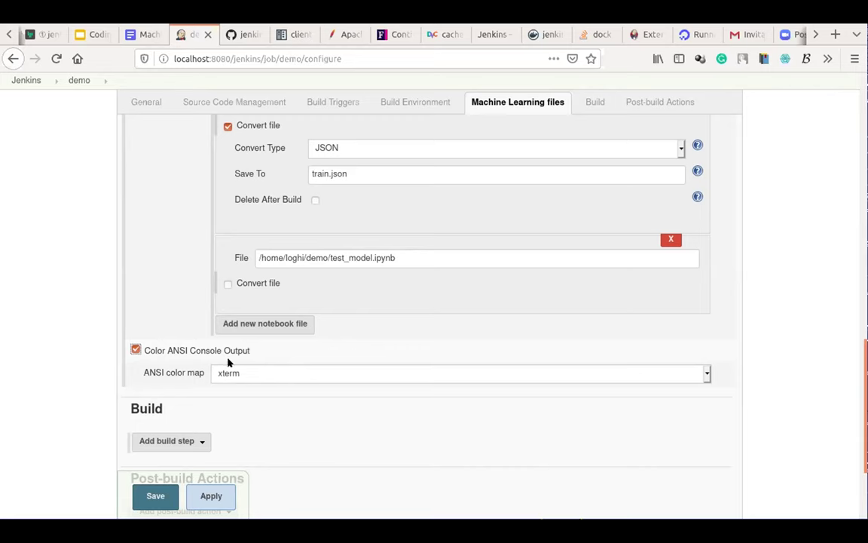
pyautogui.click(277, 373)
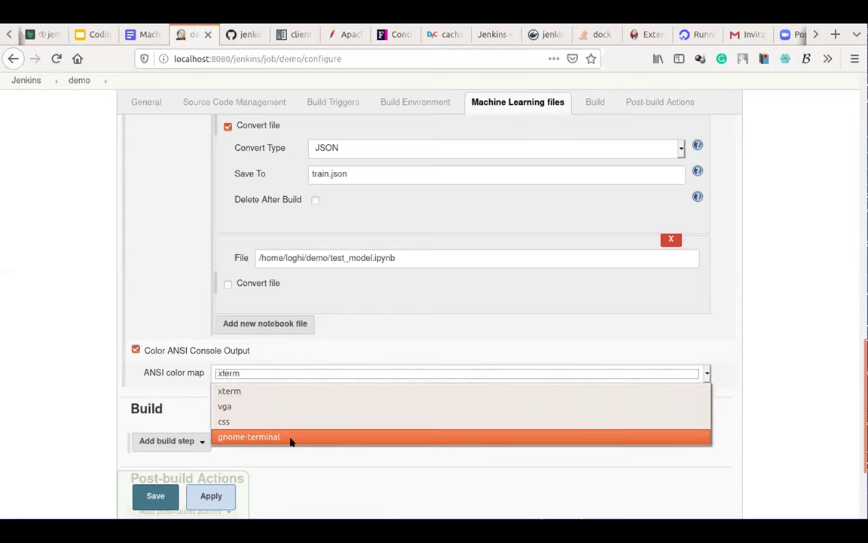
pyautogui.click(291, 437)
pyautogui.click(322, 372)
pyautogui.click(269, 434)
pyautogui.scroll(-3, 304, 390)
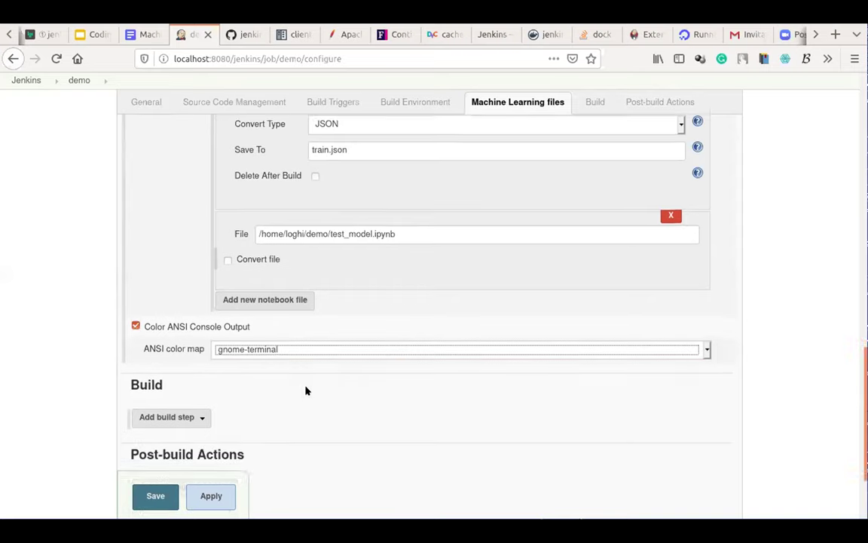
# - Add an IPython Builder build step that uses the File Parser with train.json as the file path
pyautogui.scroll(-1, 234, 324)
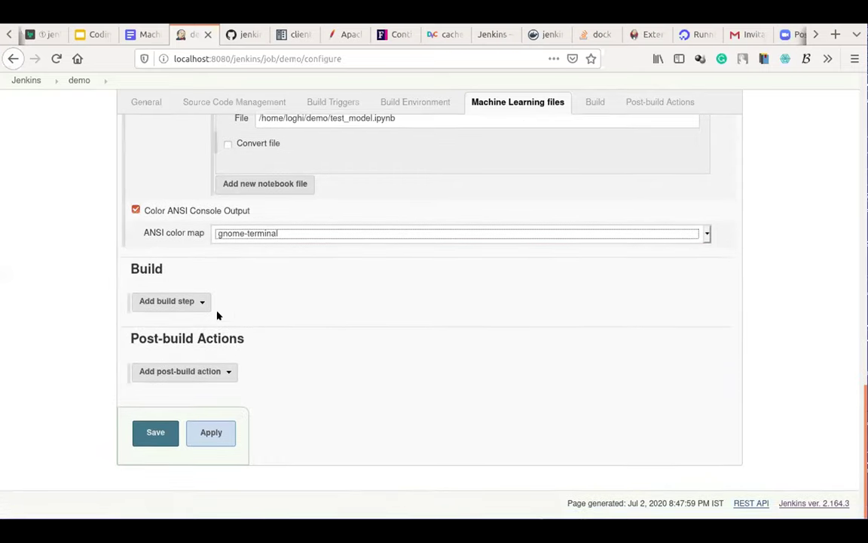
pyautogui.click(199, 303)
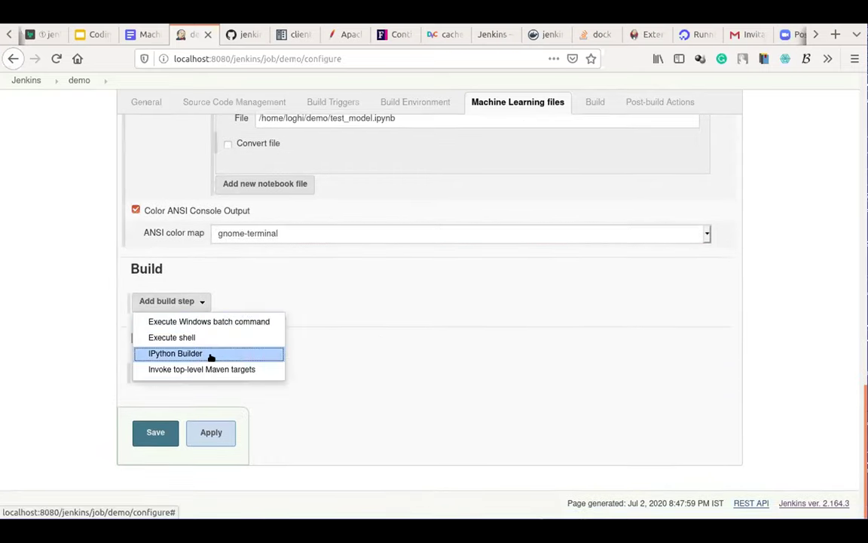
pyautogui.click(208, 354)
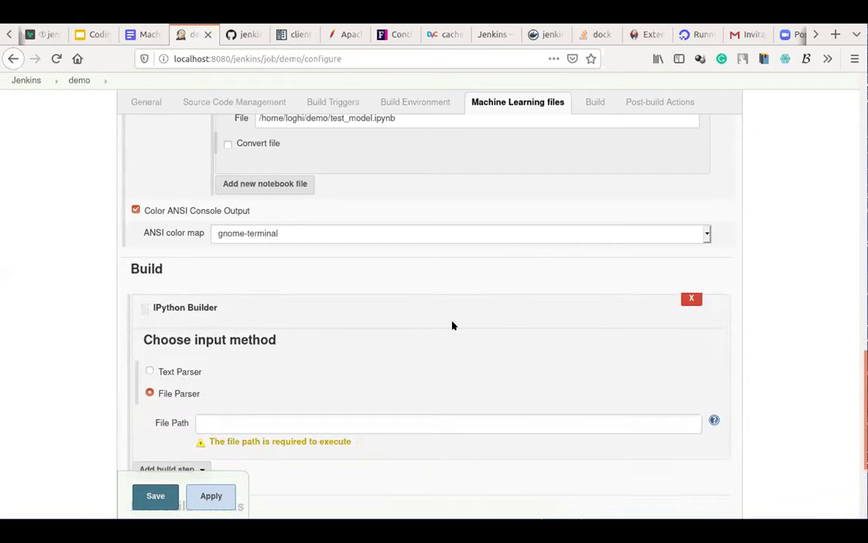
pyautogui.scroll(-2, 452, 325)
pyautogui.scroll(7, 449, 324)
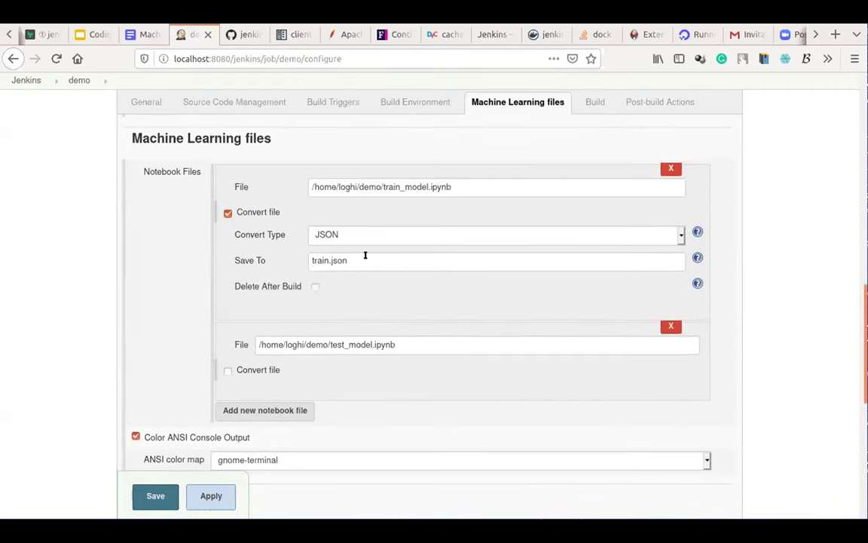
pyautogui.moveTo(364, 256); pyautogui.dragTo(316, 305)
pyautogui.hotkey('ctrl', 'c')
pyautogui.scroll(-8, 315, 295)
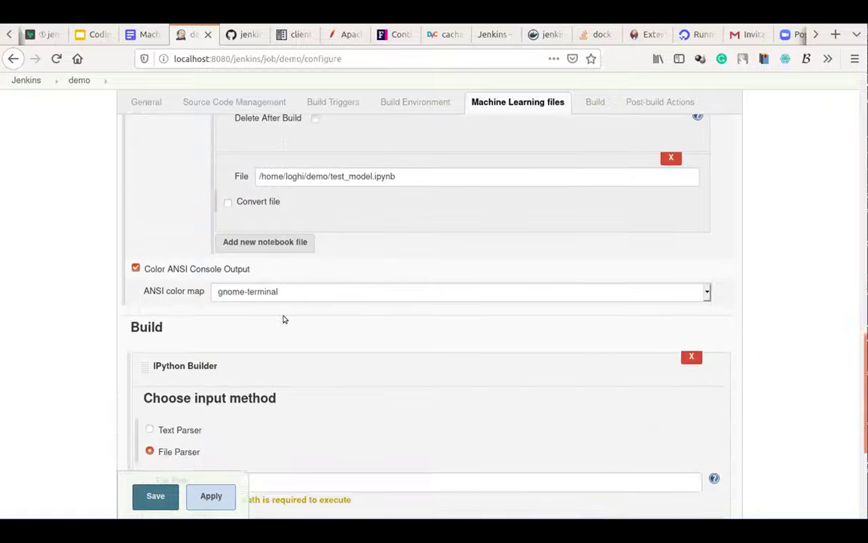
pyautogui.click(237, 310)
pyautogui.hotkey('ctrl', 'v')
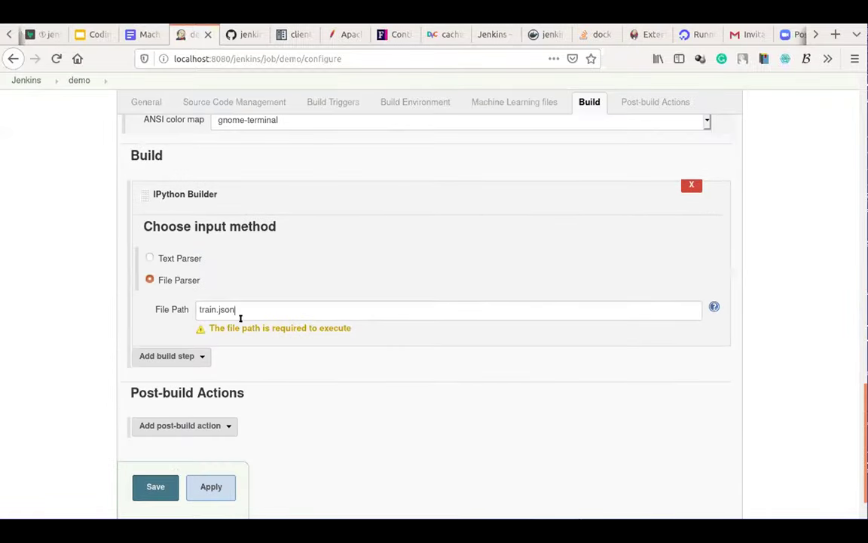
pyautogui.click(149, 257)
pyautogui.click(281, 310)
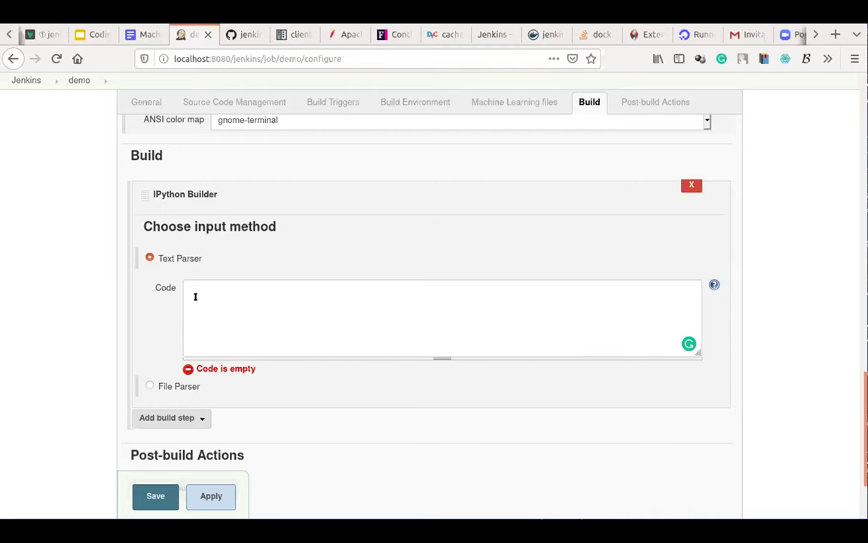
pyautogui.click(150, 386)
pyautogui.click(242, 309)
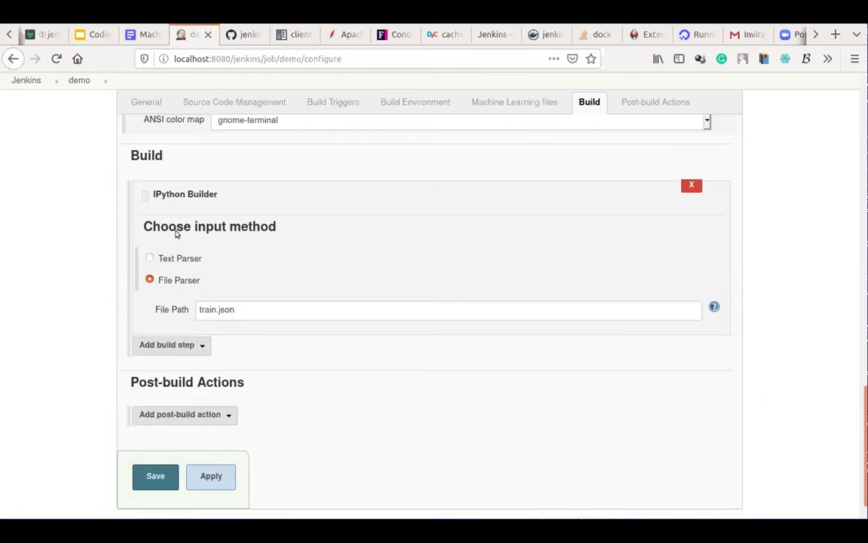
# - Add a second IPython Builder step with the file path test_model.ipynb and save the project configuration
pyautogui.click(181, 344)
pyautogui.click(189, 398)
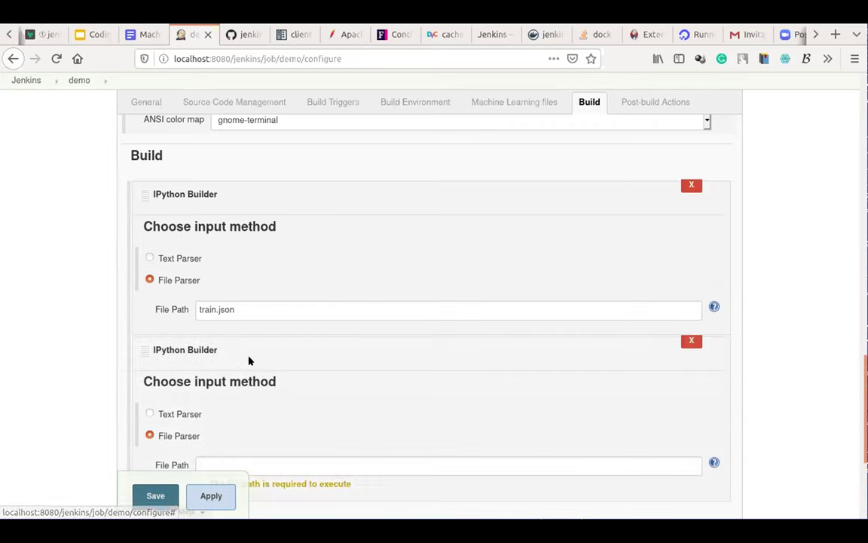
pyautogui.scroll(-3, 248, 348)
pyautogui.scroll(5, 226, 341)
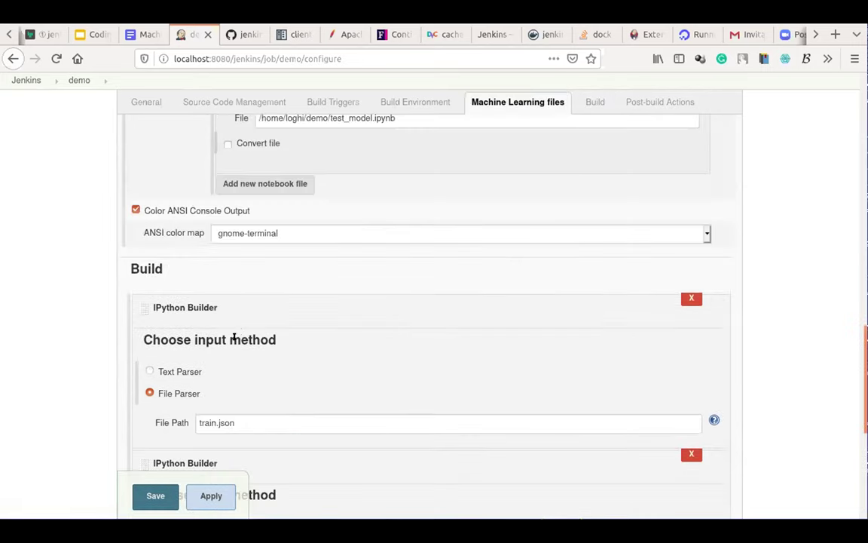
pyautogui.scroll(-3, 239, 332)
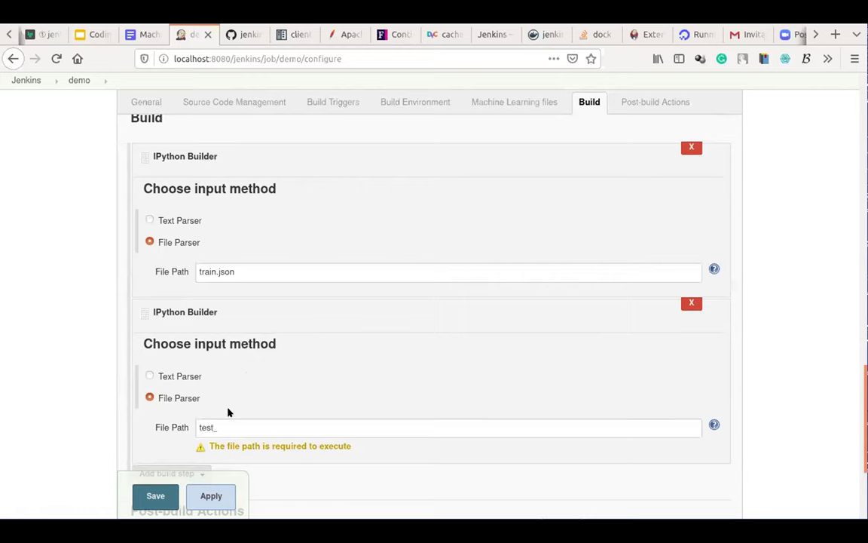
pyautogui.write('ipynb')
pyautogui.scroll(10, 391, 380)
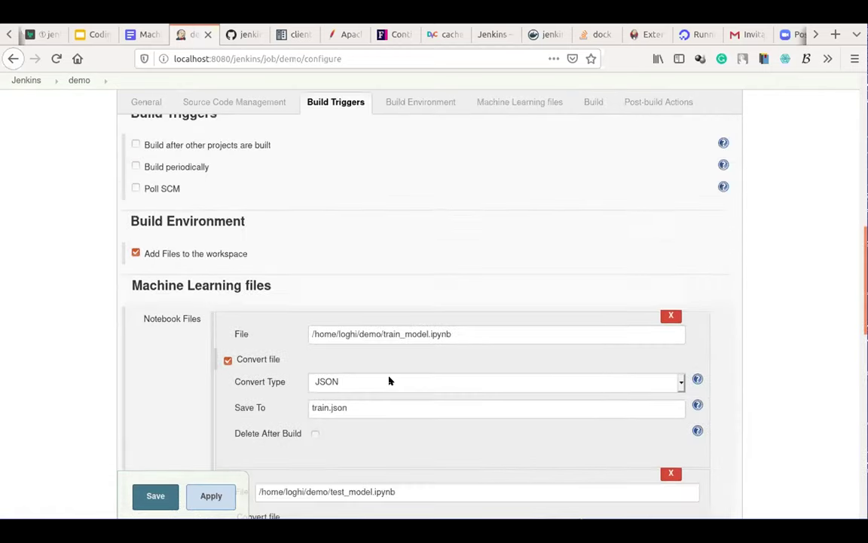
pyautogui.scroll(-10, 389, 381)
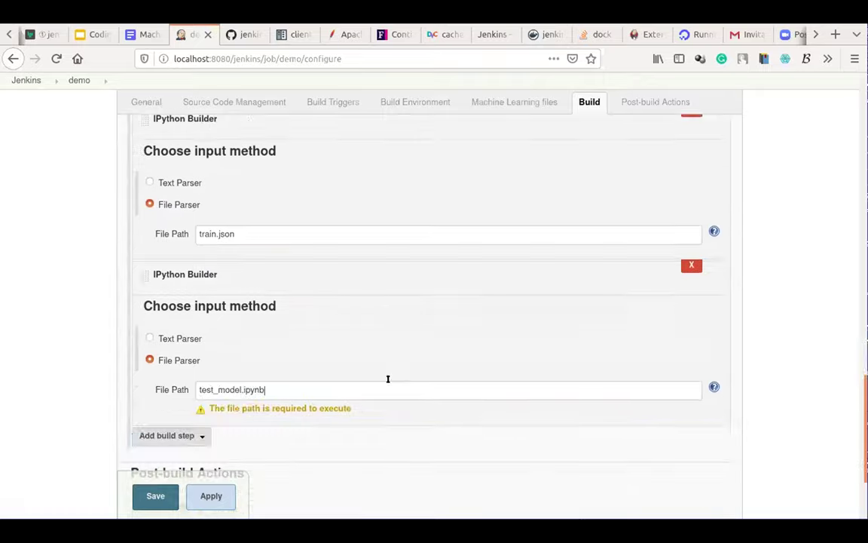
pyautogui.scroll(-3, 388, 379)
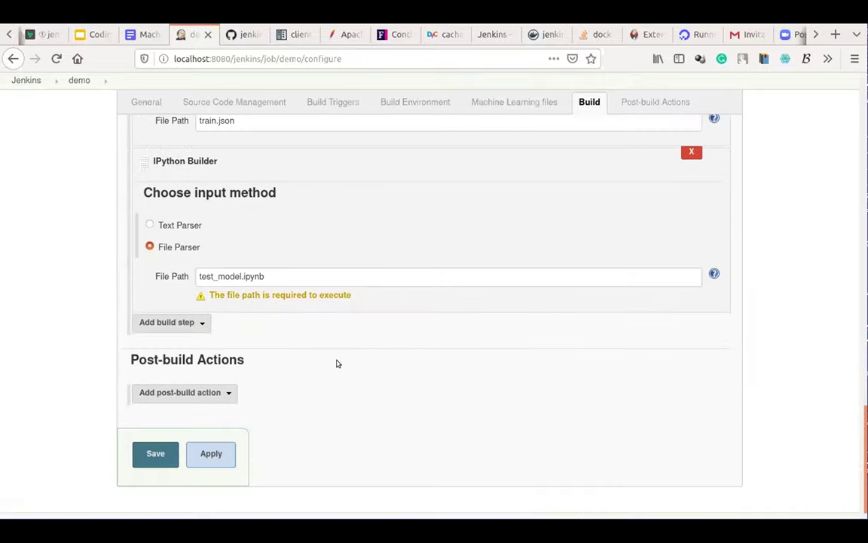
pyautogui.click(154, 454)
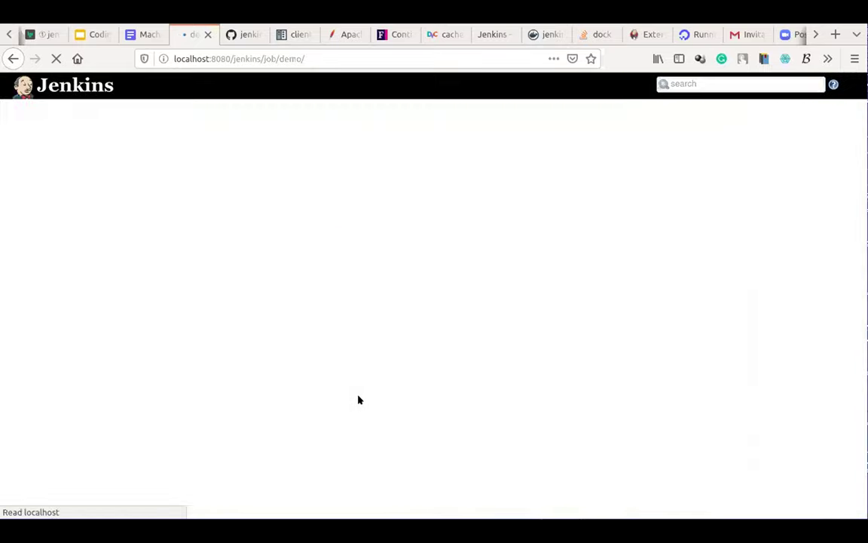
# - Build the project with diabetes.csv as the file parameter and open the running build's console output
pyautogui.click(91, 220)
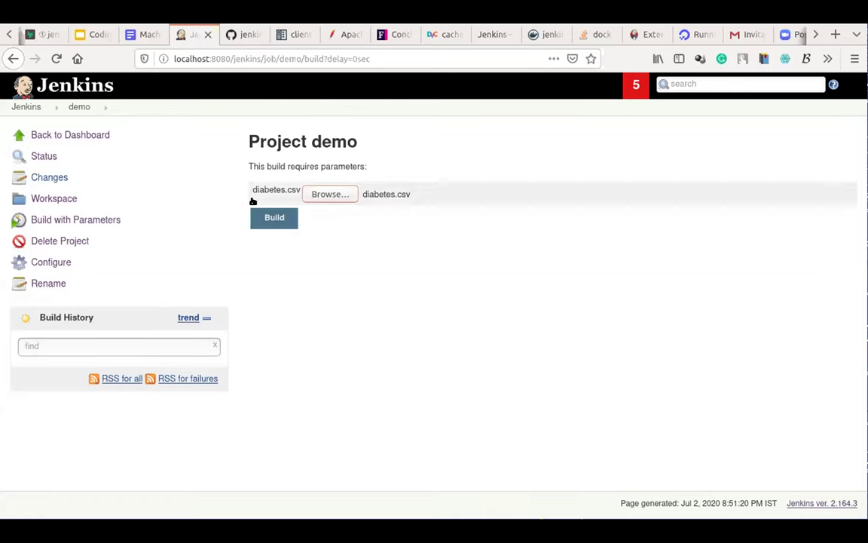
pyautogui.click(274, 219)
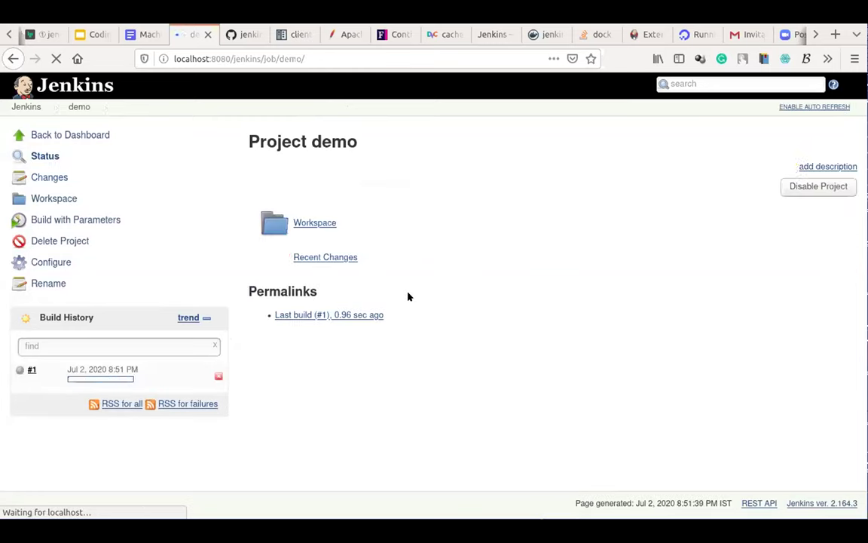
pyautogui.click(107, 379)
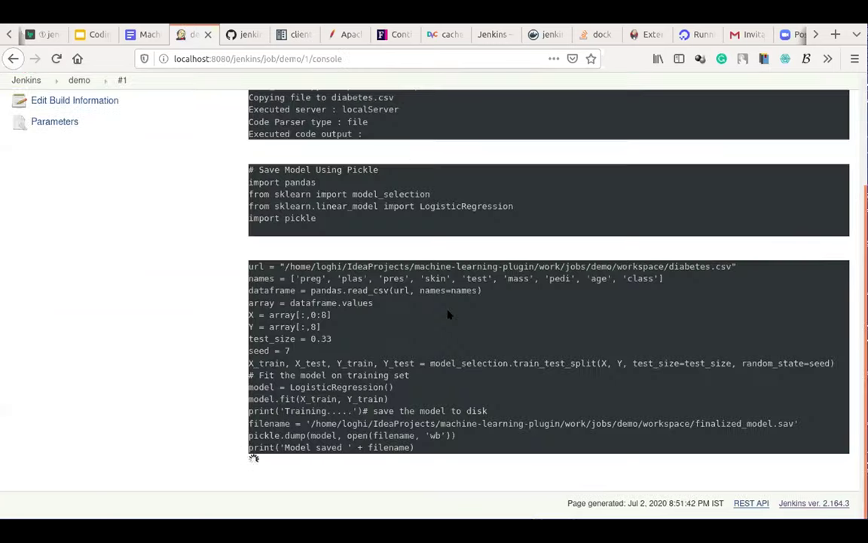
# - Examine the build's console output for the copied files, the executed training code, the saved model file and the test notebook's score
pyautogui.scroll(-3, 424, 314)
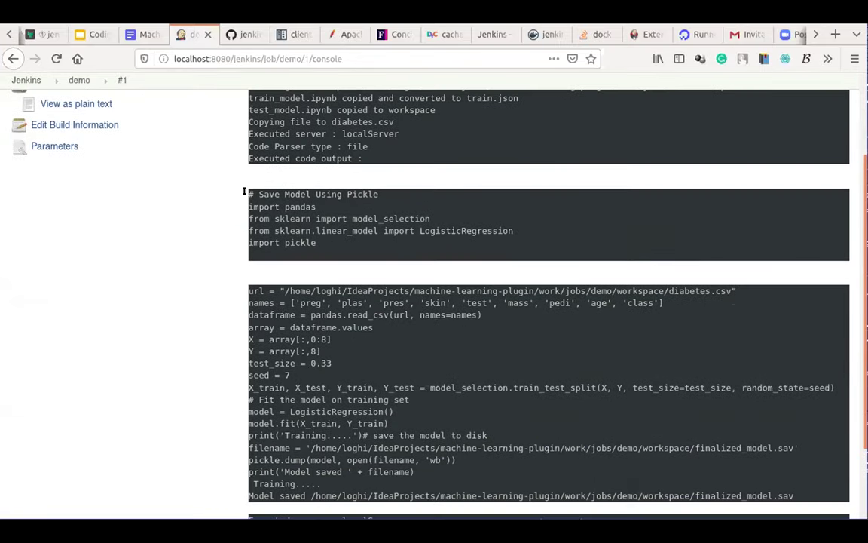
pyautogui.moveTo(249, 192); pyautogui.dragTo(315, 247)
pyautogui.scroll(-3, 340, 327)
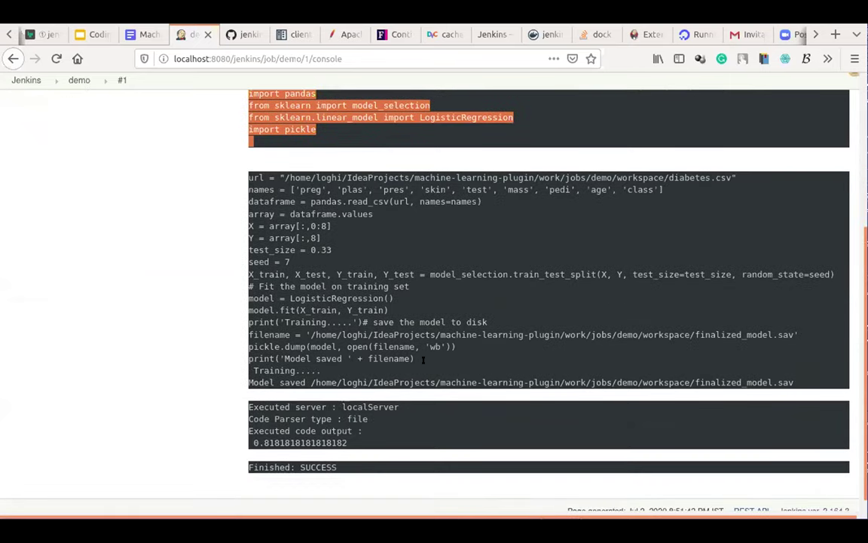
pyautogui.moveTo(797, 381); pyautogui.dragTo(695, 382)
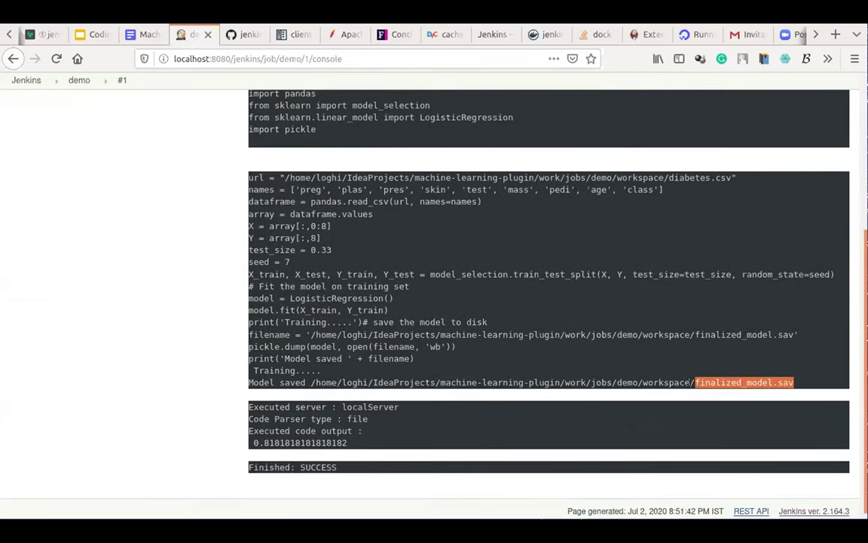
pyautogui.click(374, 415)
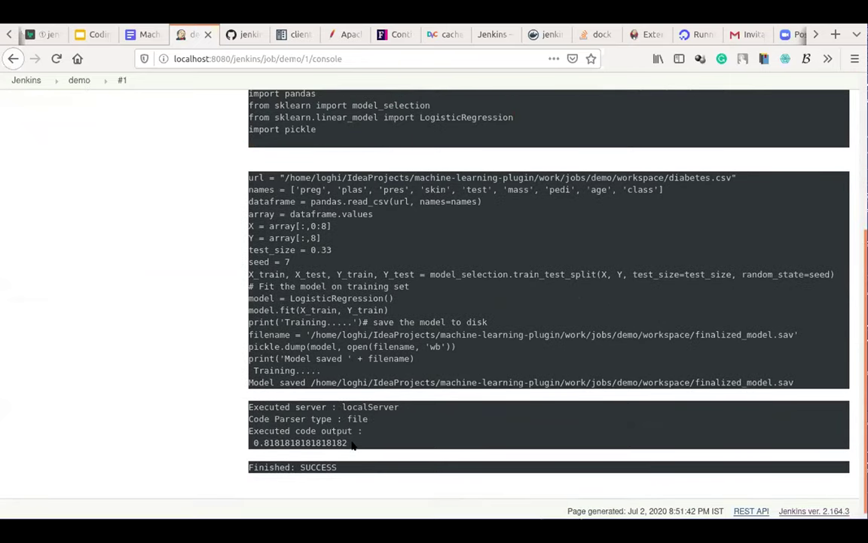
pyautogui.moveTo(349, 444); pyautogui.dragTo(252, 444)
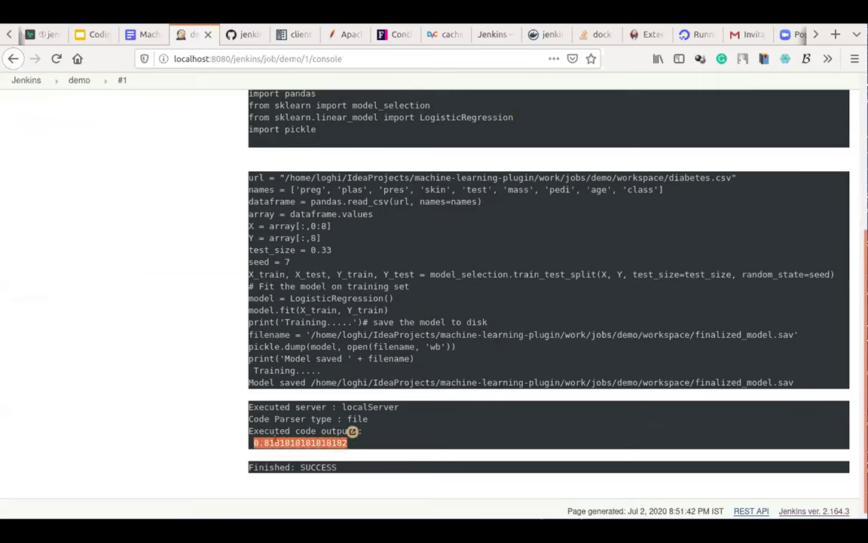
pyautogui.moveTo(356, 443); pyautogui.dragTo(260, 441)
pyautogui.click(315, 431)
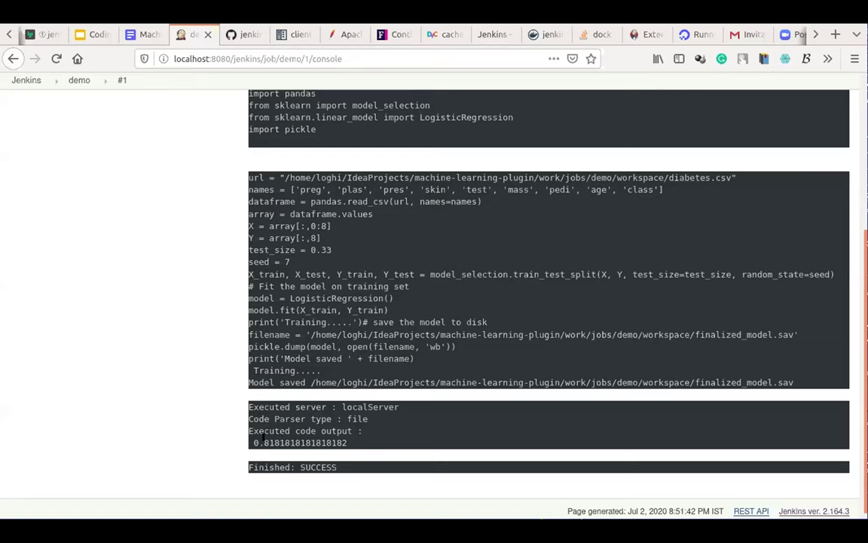
pyautogui.moveTo(251, 442); pyautogui.dragTo(350, 443)
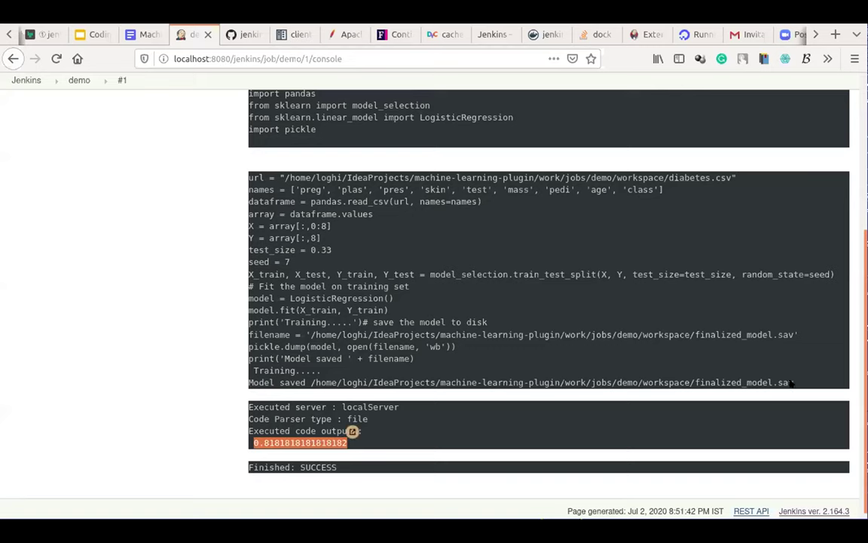
pyautogui.moveTo(796, 383); pyautogui.dragTo(698, 382)
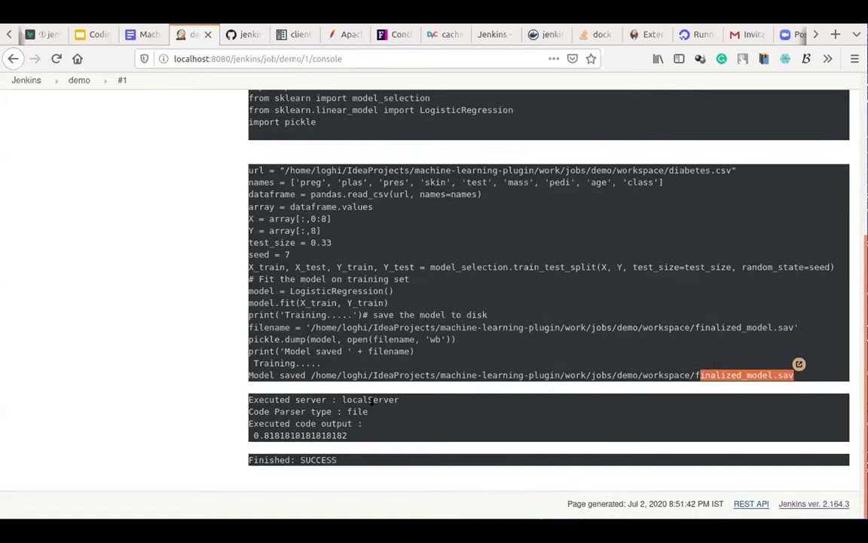
pyautogui.scroll(3, 362, 422)
pyautogui.scroll(1, 369, 400)
pyautogui.scroll(-3, 370, 403)
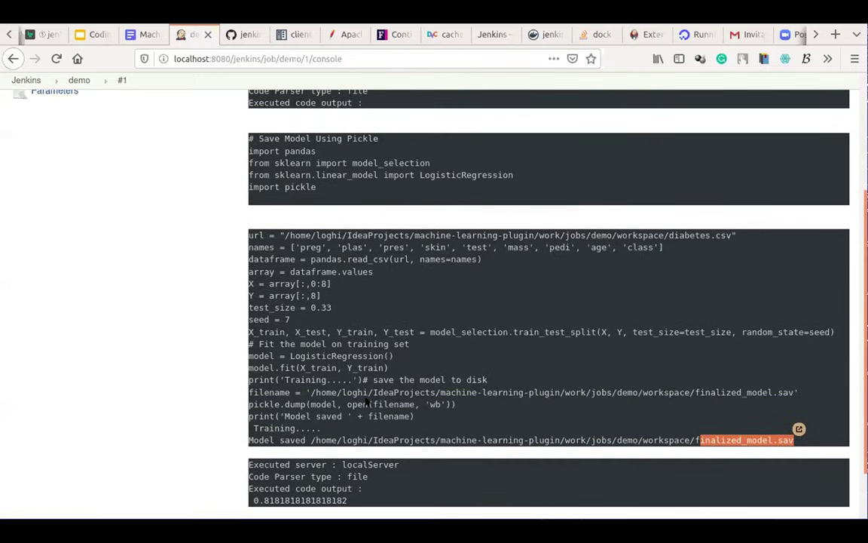
pyautogui.scroll(3, 370, 403)
pyautogui.scroll(1, 368, 397)
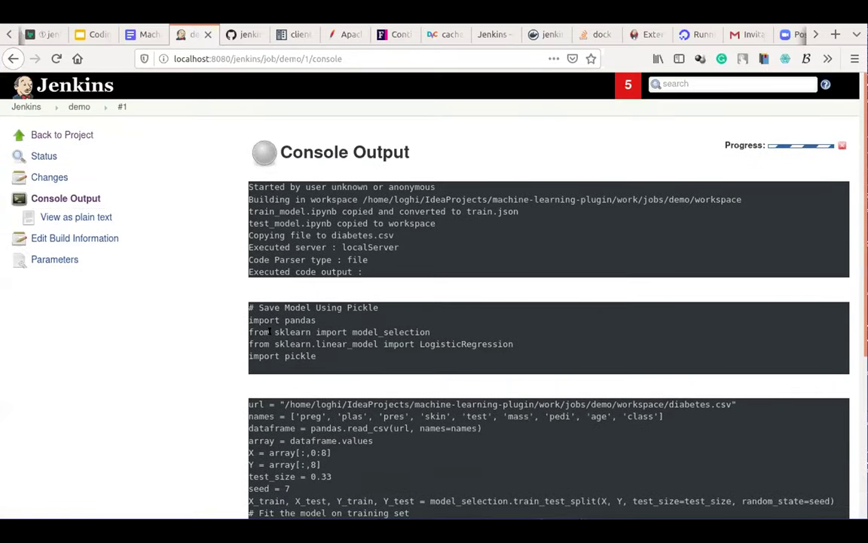
pyautogui.scroll(-5, 309, 265)
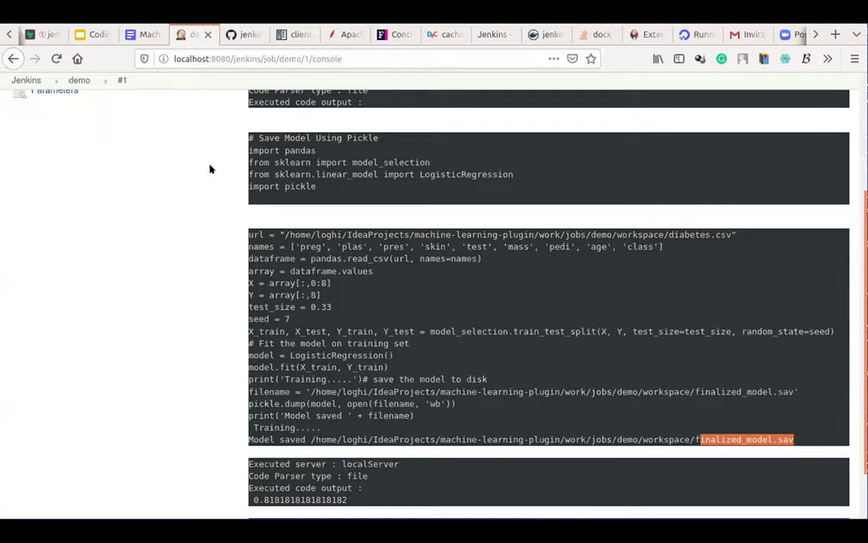
pyautogui.scroll(5, 83, 146)
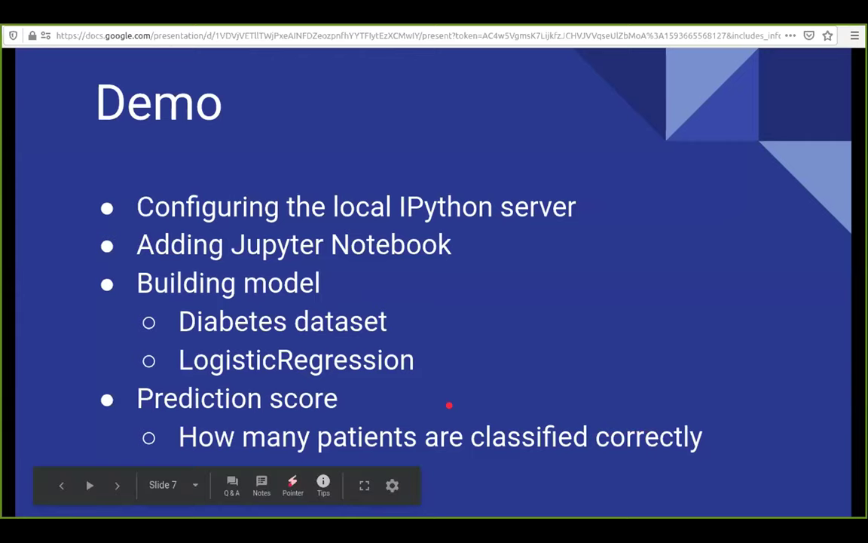
pyautogui.press('Right')
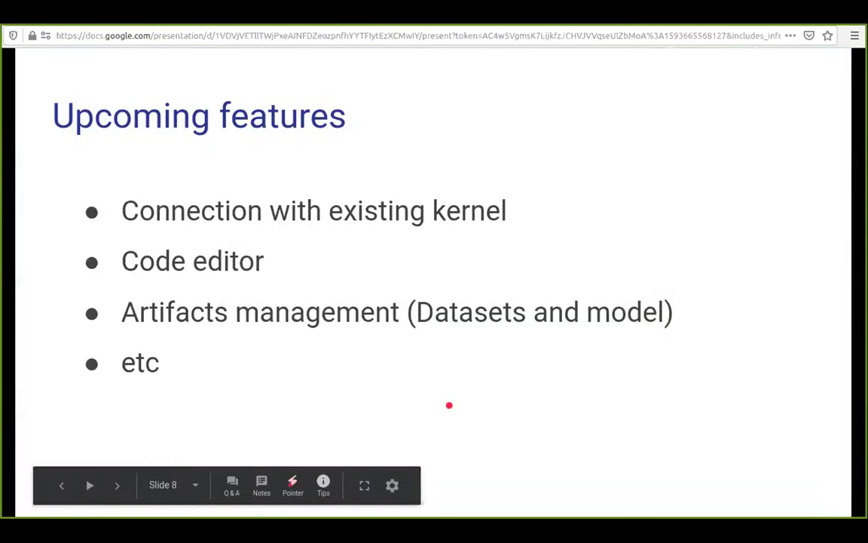
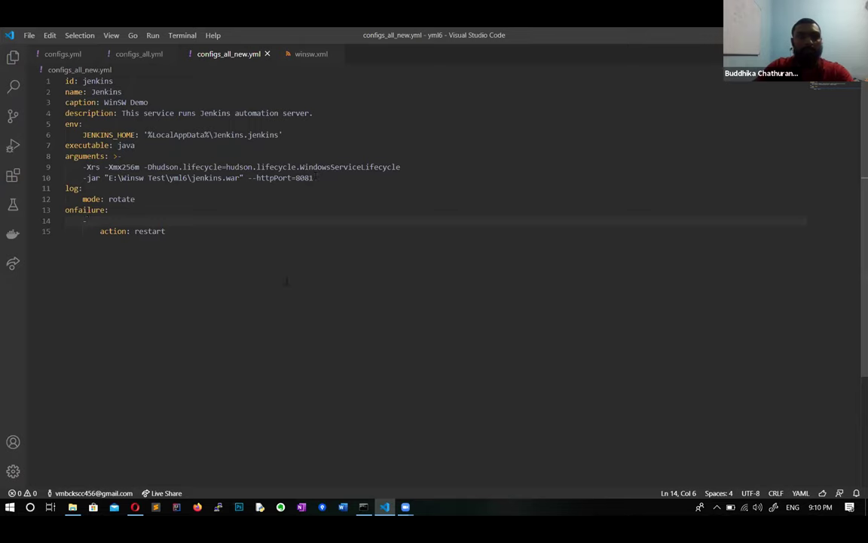
# - In Visual Studio Code, examine the Jenkins service settings in configs_all_new.yml from the id to the onfailure action
pyautogui.hotkey('shift', 'Up')
pyautogui.hotkey('shift', 'Up')
pyautogui.hotkey('shift', 'Up')
pyautogui.hotkey('shift', 'Up')
pyautogui.hotkey('shift', 'Up')
pyautogui.hotkey('shift', 'Up')
pyautogui.hotkey('shift', 'Up')
pyautogui.hotkey('shift', 'Up')
pyautogui.hotkey('shift', 'Up')
pyautogui.hotkey('shift', 'Up')
pyautogui.hotkey('shift', 'Up')
pyautogui.hotkey('shift', 'Up')
pyautogui.hotkey('shift', 'Up')
pyautogui.hotkey('shift', 'Home')
pyautogui.hotkey('shift', 'Down')
pyautogui.hotkey('shift', 'Down')
pyautogui.hotkey('shift', 'Down')
pyautogui.hotkey('shift', 'Down')
pyautogui.hotkey('shift', 'Down')
pyautogui.hotkey('shift', 'Down')
pyautogui.hotkey('shift', 'Down')
pyautogui.hotkey('shift', 'Down')
pyautogui.hotkey('shift', 'Down')
pyautogui.hotkey('shift', 'Down')
pyautogui.hotkey('shift', 'Down')
pyautogui.hotkey('shift', 'Down')
pyautogui.hotkey('shift', 'Down')
pyautogui.hotkey('shift', 'End')
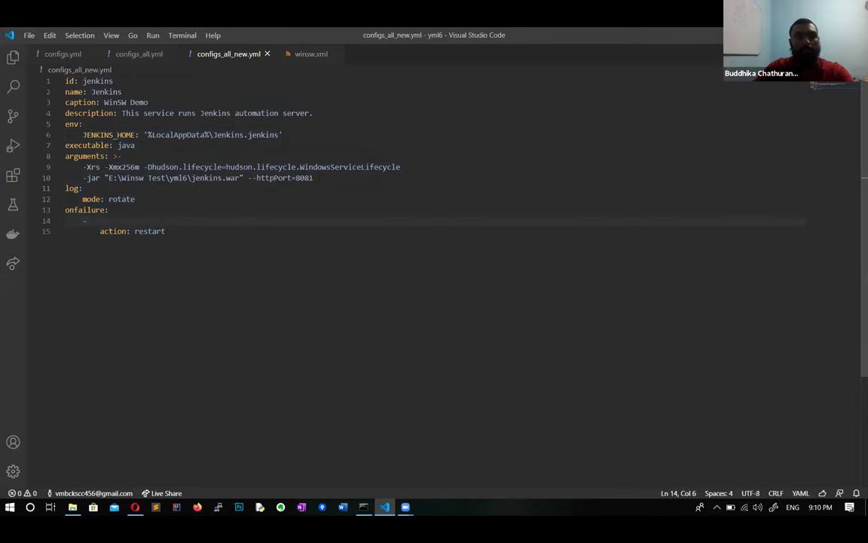
pyautogui.doubleClick(98, 81)
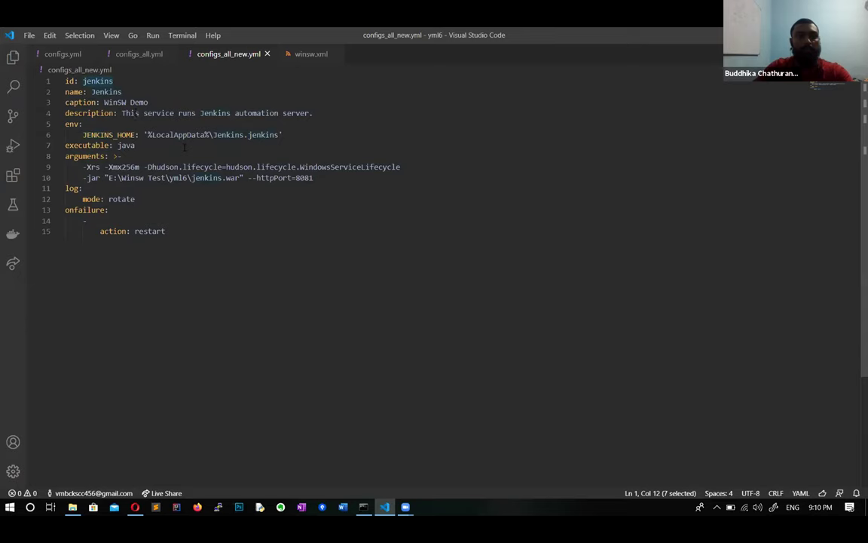
pyautogui.hotkey('ctrl', 'a')
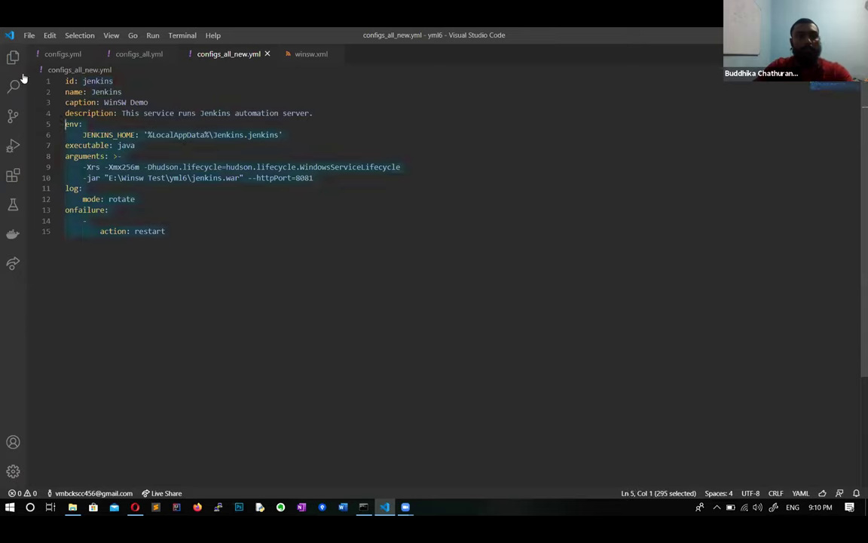
# - Compare the XML service definition in winsw.xml with the YAML settings in configs_all_new.yml
pyautogui.press('Right')
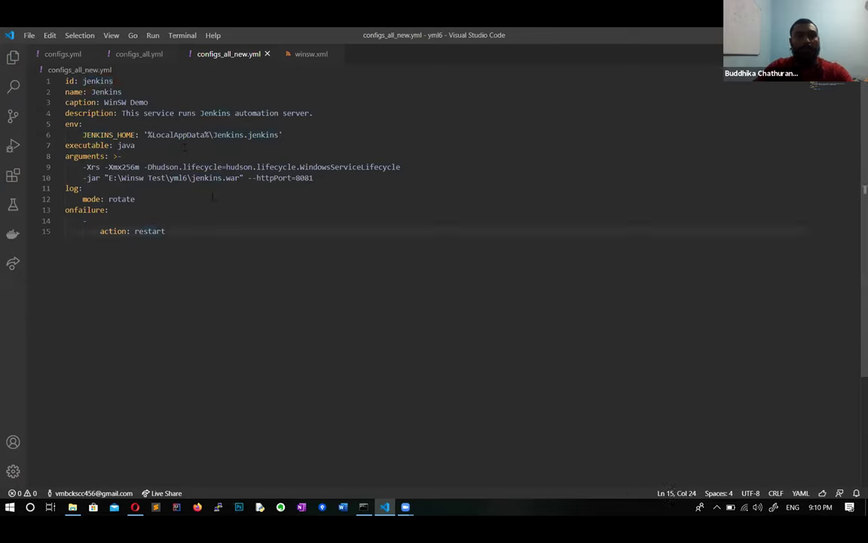
pyautogui.hotkey('ctrl', 'pagedown')
pyautogui.press('Right')
pyautogui.hotkey('ctrl', 'a')
pyautogui.press('Right')
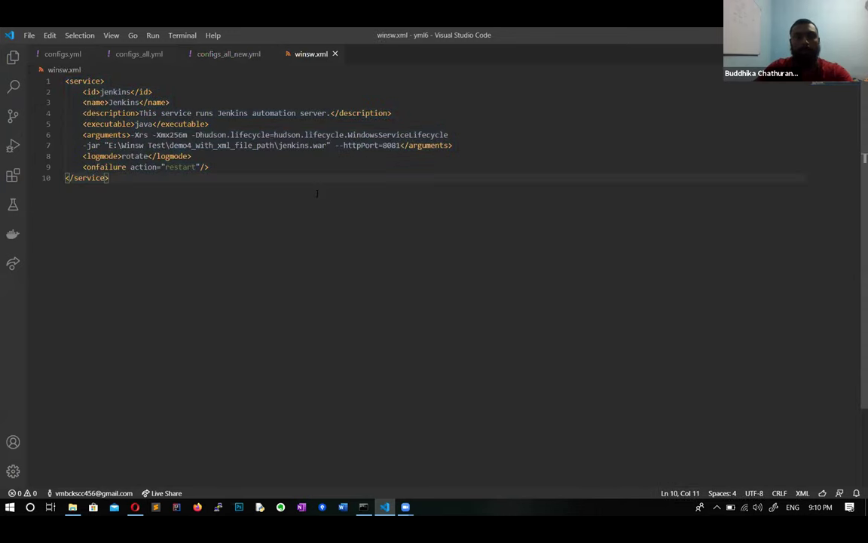
pyautogui.hotkey('ctrl', 'pageup')
pyautogui.moveTo(236, 235); pyautogui.dragTo(51, 95)
pyautogui.press('Right')
# - In File Explorer, copy the full path of configs_all_new.yml from the yml6 folder
pyautogui.hotkey('alt', 'Tab')
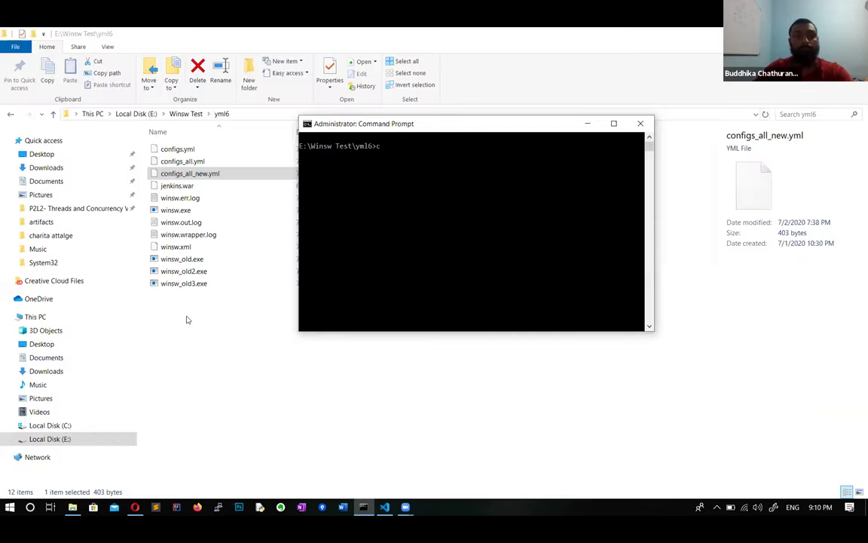
pyautogui.click(188, 319)
pyautogui.click(227, 210)
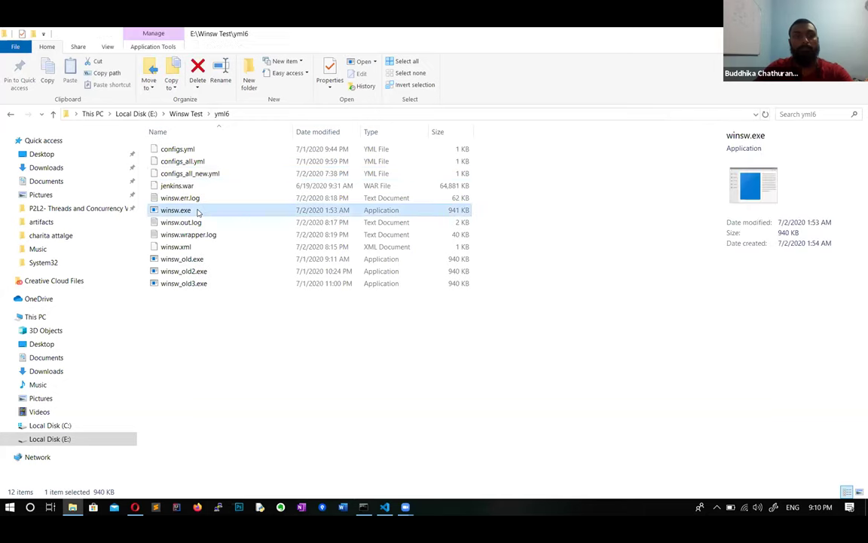
pyautogui.click(237, 173)
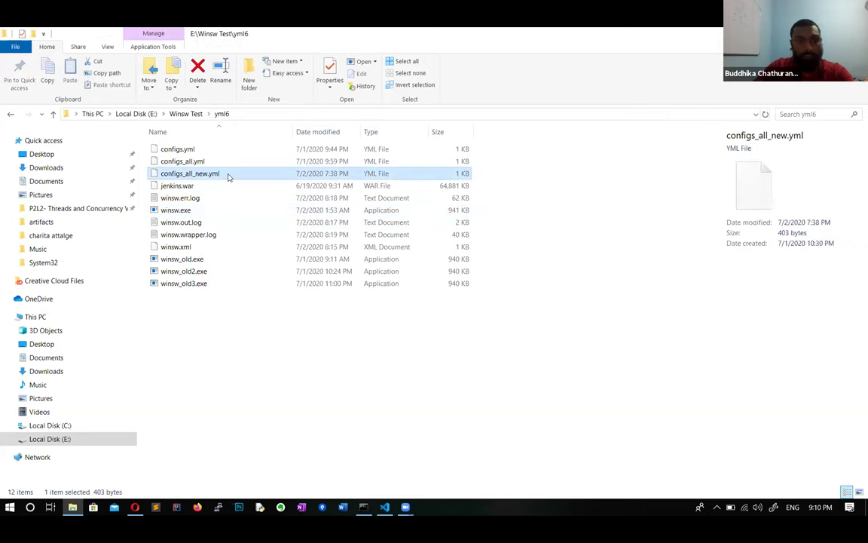
pyautogui.rightClick(229, 176)
pyautogui.click(124, 323)
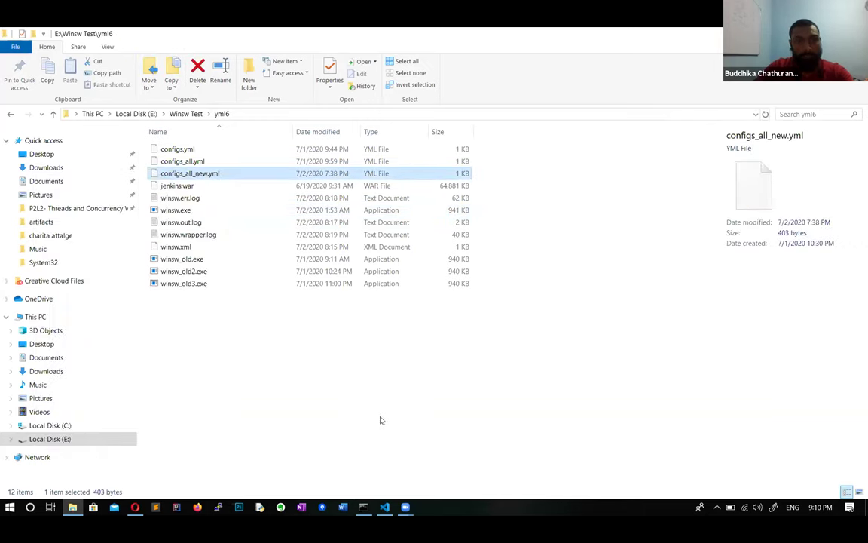
# - Switch to the Command Prompt, leave its input line empty and maximize the window
pyautogui.click(363, 506)
pyautogui.write('c')
pyautogui.press('BackSpace')
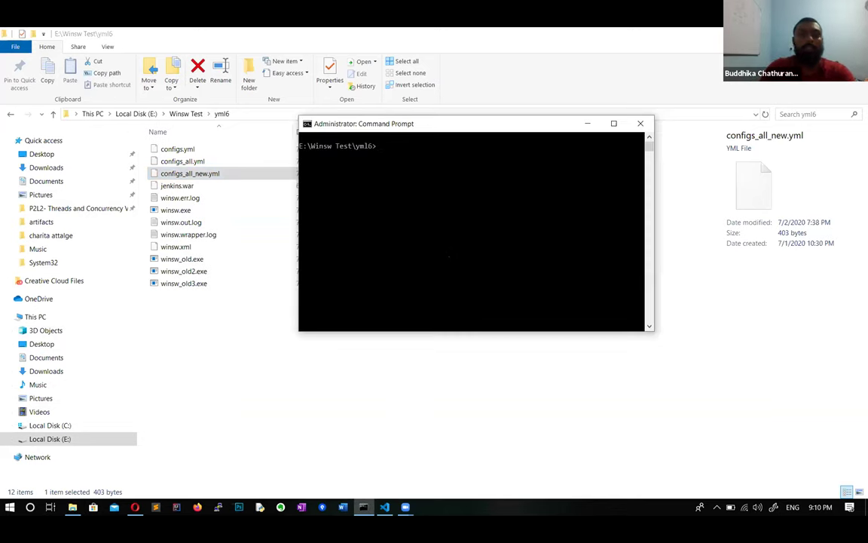
pyautogui.write('winsw insta')
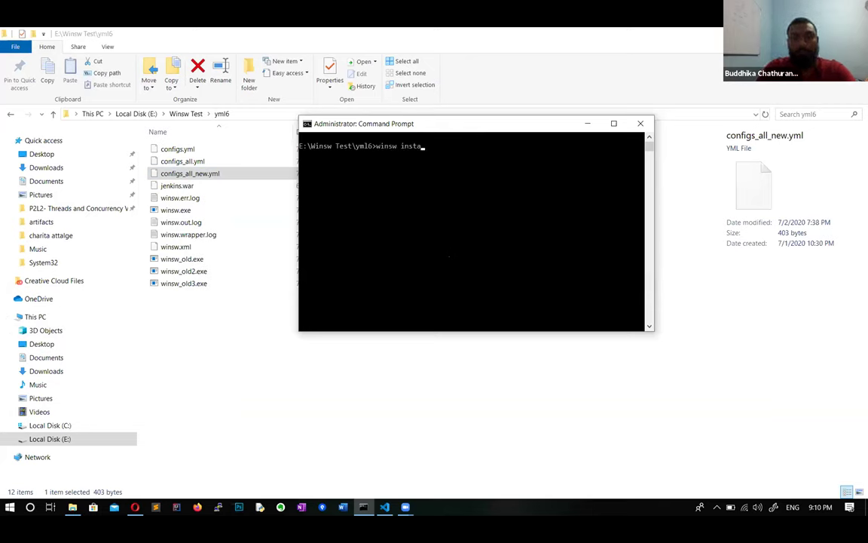
pyautogui.press('BackSpace')
pyautogui.press('BackSpace')
pyautogui.press('BackSpace')
pyautogui.press('BackSpace')
pyautogui.press('BackSpace')
pyautogui.press('BackSpace')
pyautogui.press('BackSpace')
pyautogui.press('BackSpace')
pyautogui.press('BackSpace')
pyautogui.press('BackSpace')
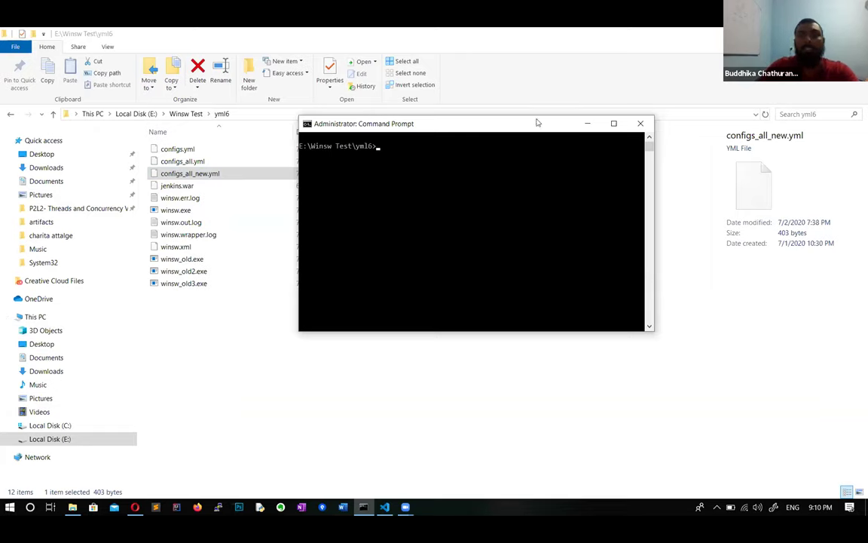
pyautogui.press('super+Up')
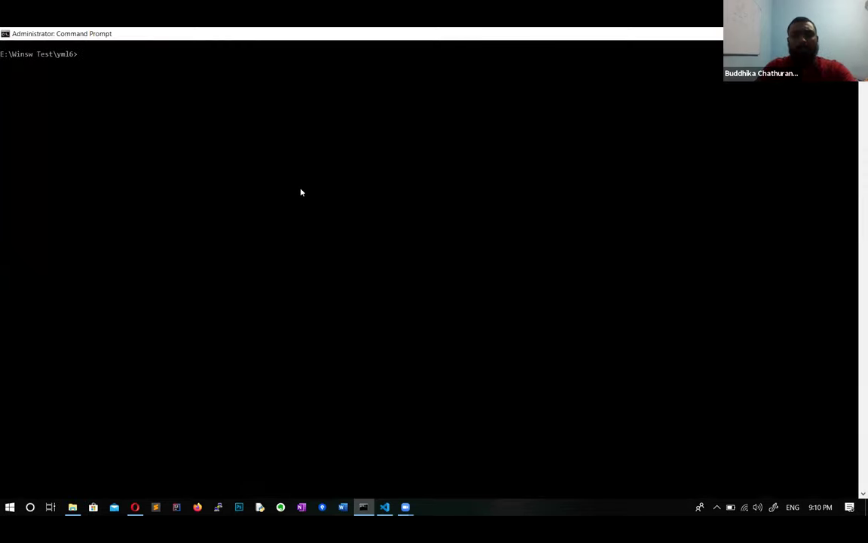
pyautogui.write('winsw')
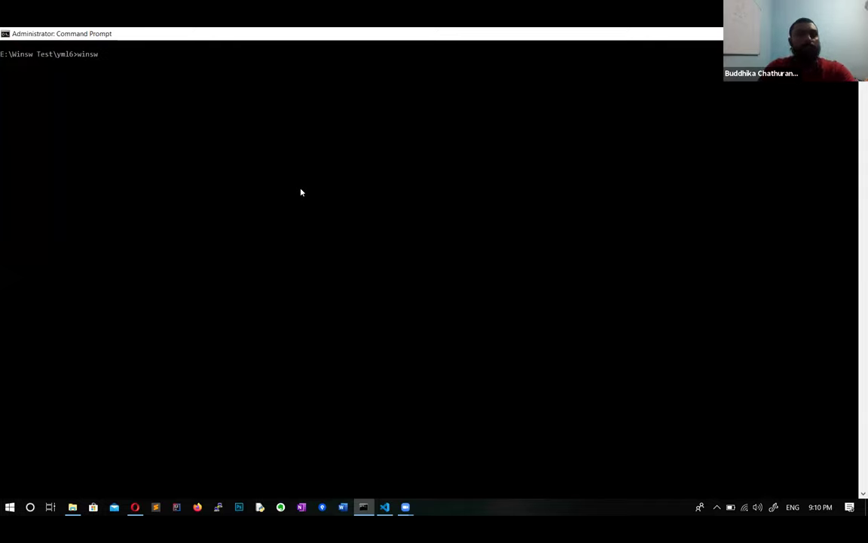
pyautogui.write('/redirect <>')
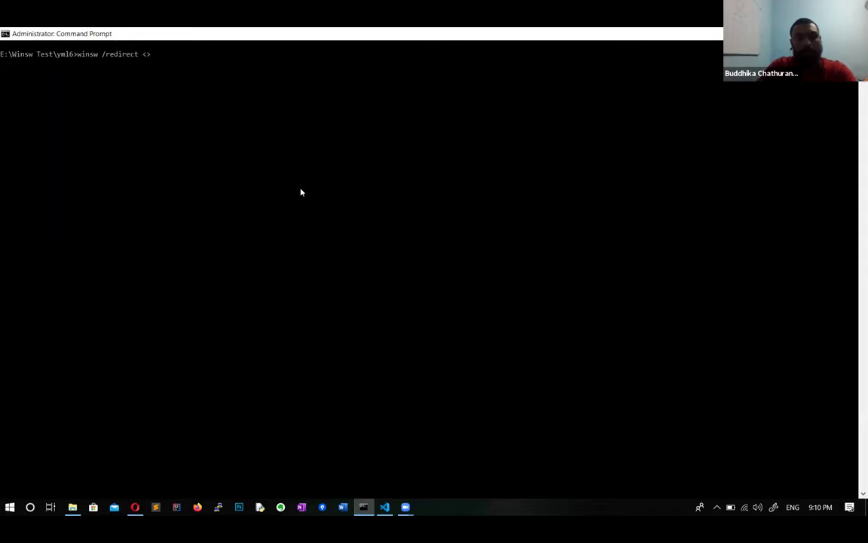
pyautogui.write('path> install')
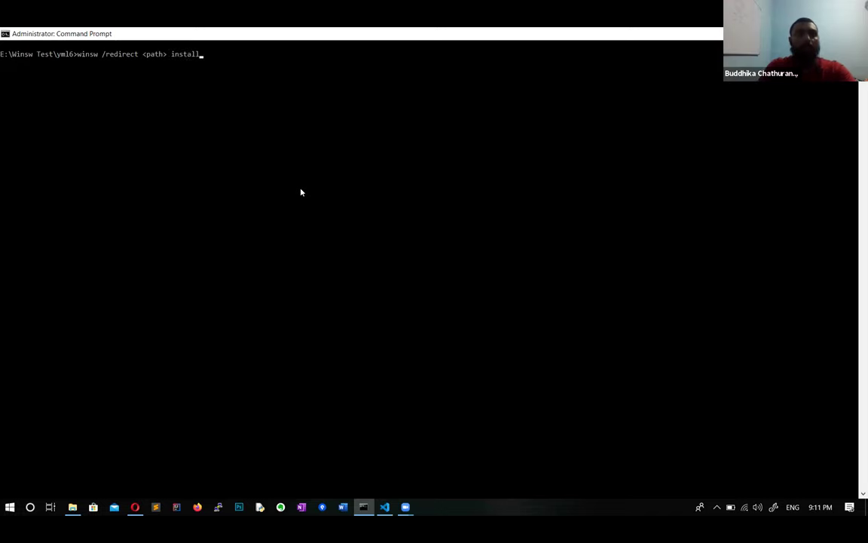
pyautogui.press('BackSpace')
pyautogui.press('BackSpace')
pyautogui.press('BackSpace')
pyautogui.press('BackSpace')
pyautogui.press('BackSpace')
pyautogui.press('BackSpace')
pyautogui.press('BackSpace')
pyautogui.press('BackSpace')
pyautogui.press('BackSpace')
pyautogui.press('BackSpace')
pyautogui.press('BackSpace')
pyautogui.press('BackSpace')
pyautogui.press('BackSpace')
pyautogui.press('BackSpace')
pyautogui.press('BackSpace')
pyautogui.press('BackSpace')
pyautogui.press('BackSpace')
pyautogui.press('BackSpace')
pyautogui.press('BackSpace')
pyautogui.press('BackSpace')
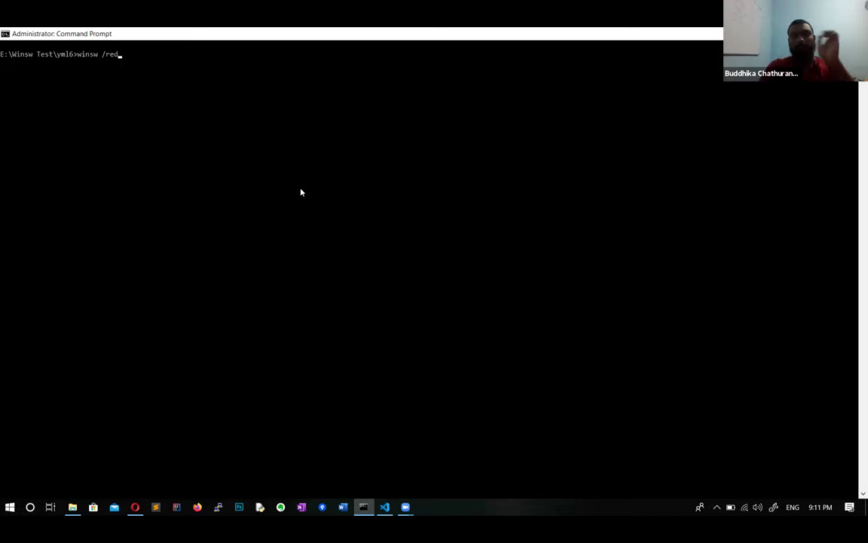
pyautogui.press('BackSpace')
pyautogui.press('BackSpace')
pyautogui.press('BackSpace')
pyautogui.press('BackSpace')
pyautogui.press('BackSpace')
pyautogui.press('BackSpace')
pyautogui.press('BackSpace')
pyautogui.press('BackSpace')
pyautogui.press('BackSpace')
pyautogui.press('BackSpace')
pyautogui.write('winsw')
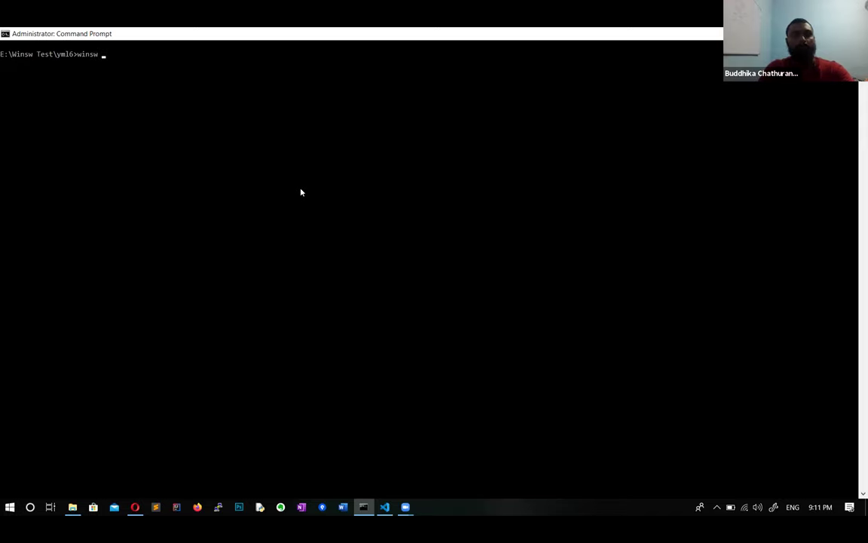
pyautogui.press('BackSpace')
pyautogui.press('BackSpace')
pyautogui.press('BackSpace')
pyautogui.press('BackSpace')
pyautogui.press('BackSpace')
pyautogui.press('BackSpace')
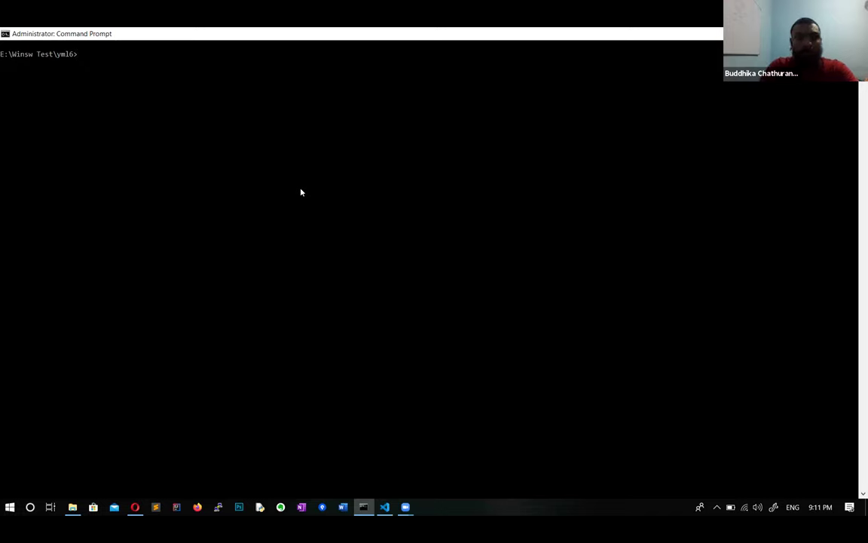
# - Run winsw --help and examine the list of available service commands
pyautogui.write('winsw --help')
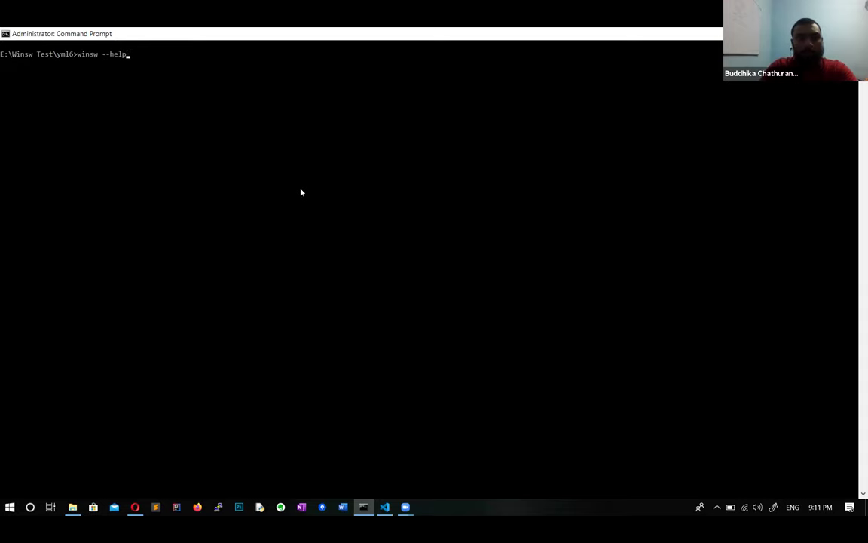
pyautogui.press('Return')
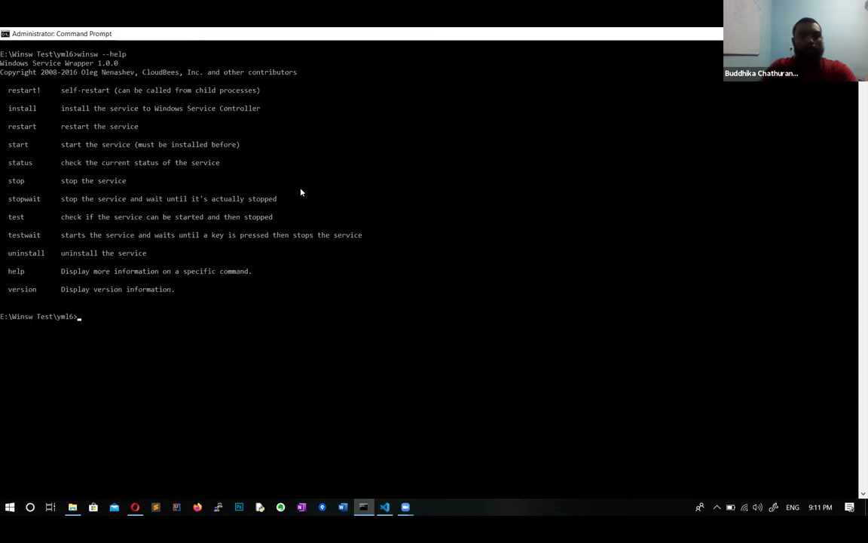
pyautogui.moveTo(3, 72); pyautogui.dragTo(239, 299)
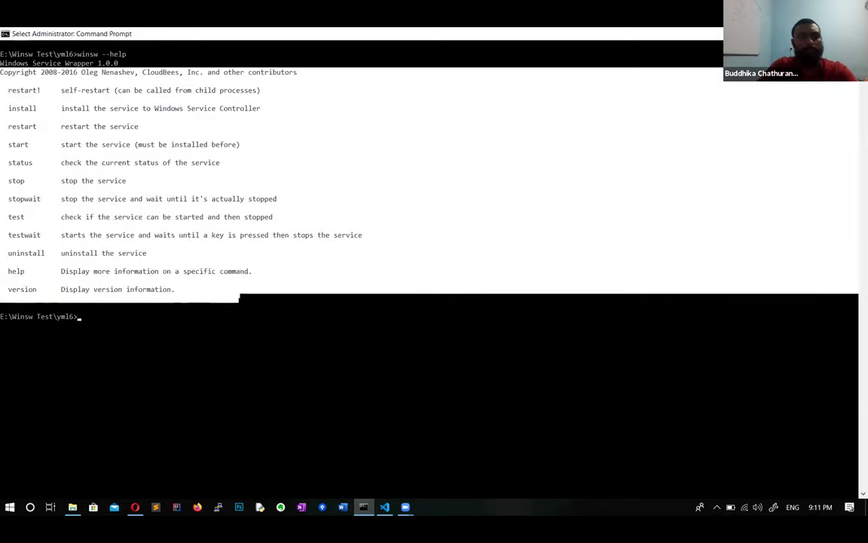
pyautogui.click(120, 308)
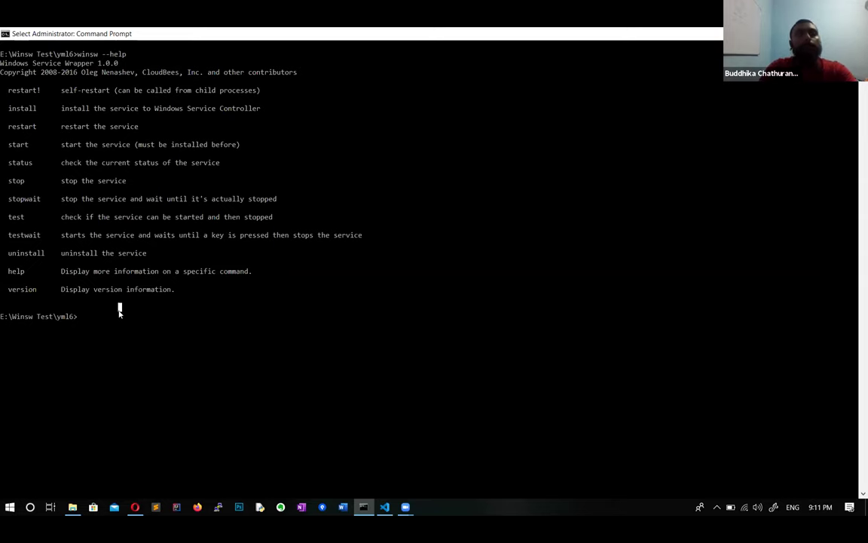
# - Run winsw install --help and examine the options of the install command
pyautogui.write('winsw')
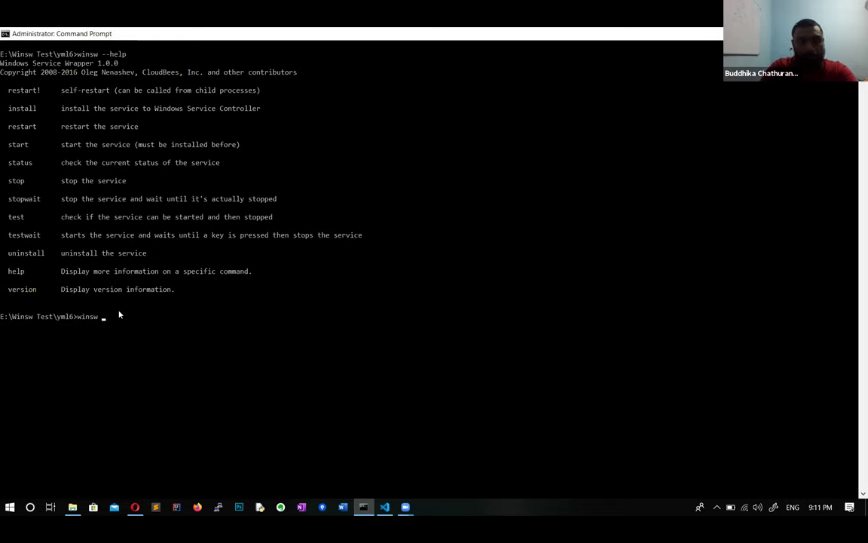
pyautogui.write(' install --help')
pyautogui.press('Return')
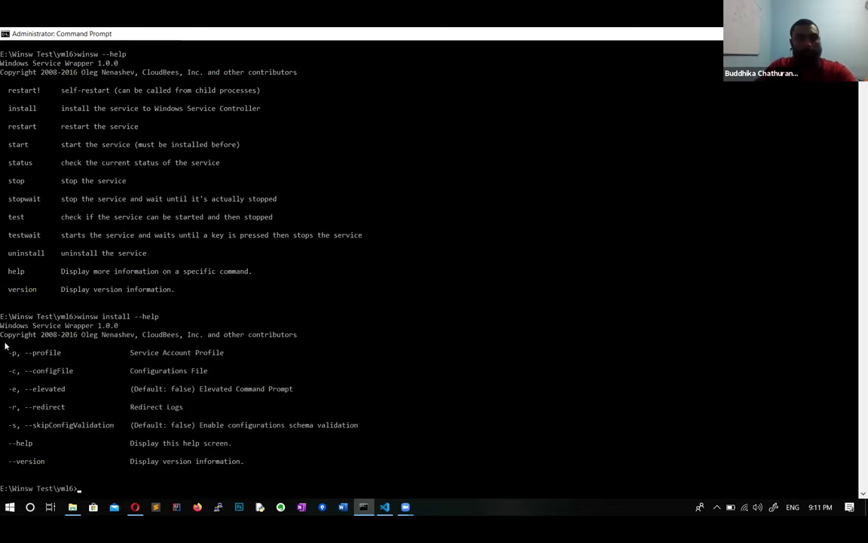
pyautogui.moveTo(4, 346); pyautogui.dragTo(194, 466)
pyautogui.moveTo(266, 468); pyautogui.dragTo(268, 466)
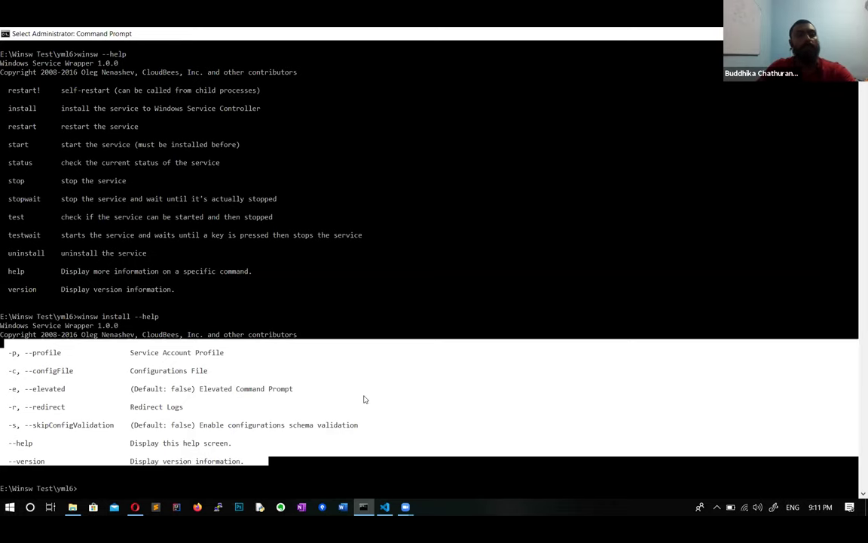
pyautogui.click(266, 334)
pyautogui.doubleClick(117, 316)
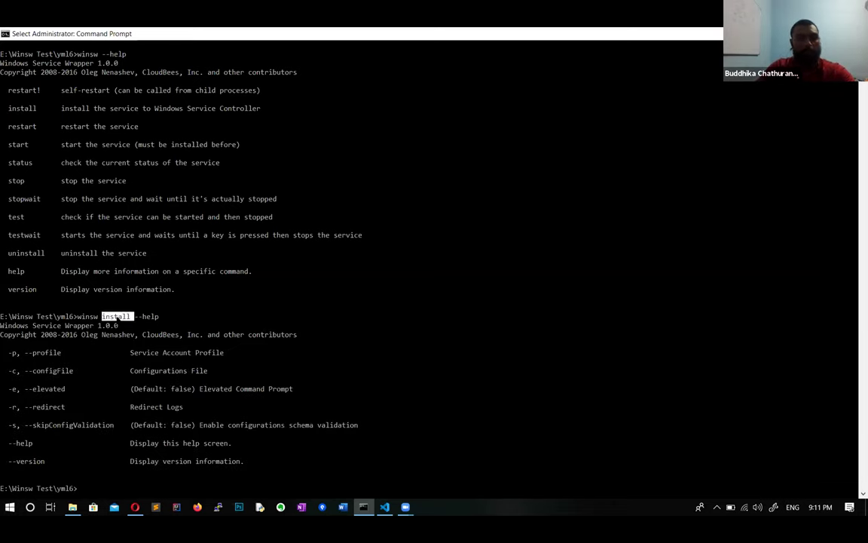
pyautogui.scroll(-1, 305, 389)
# - Clear the console and run winsw install -configFile "E:\Winsw Test\yml6\configs_all_new.yml"
pyautogui.write('cls')
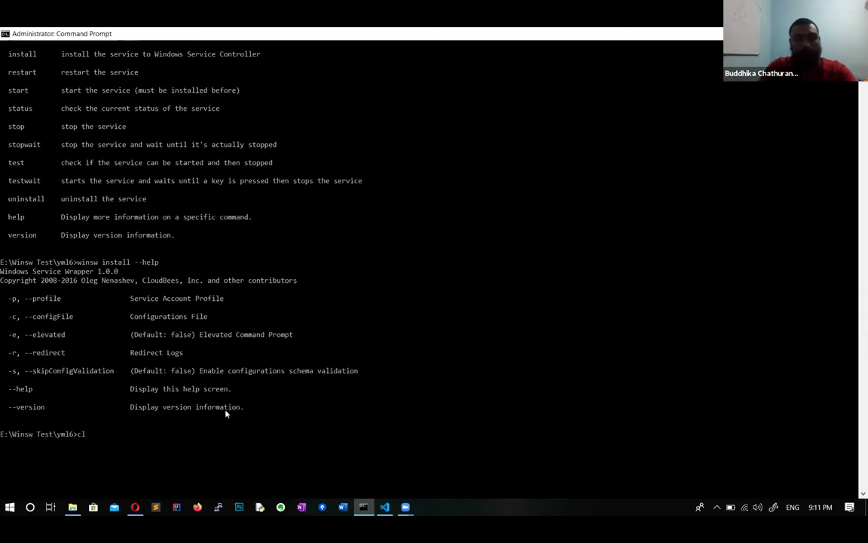
pyautogui.press('Return')
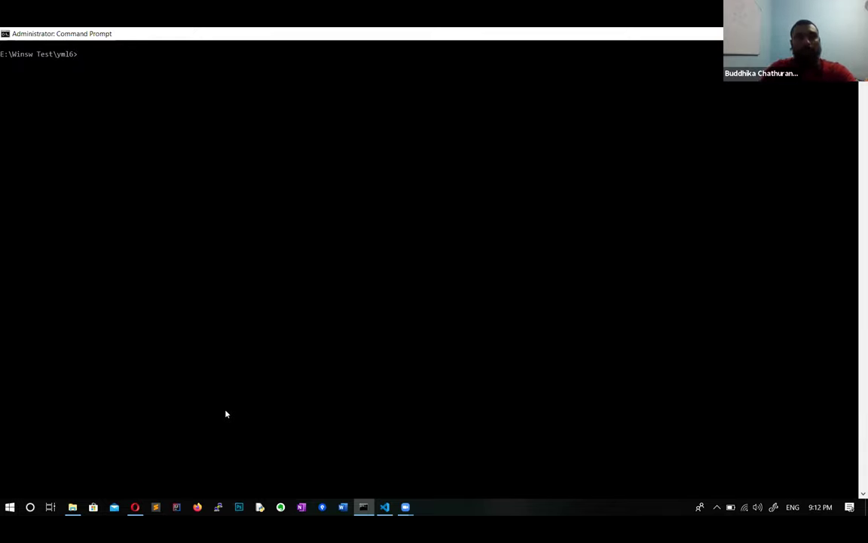
pyautogui.write('winsw install -')
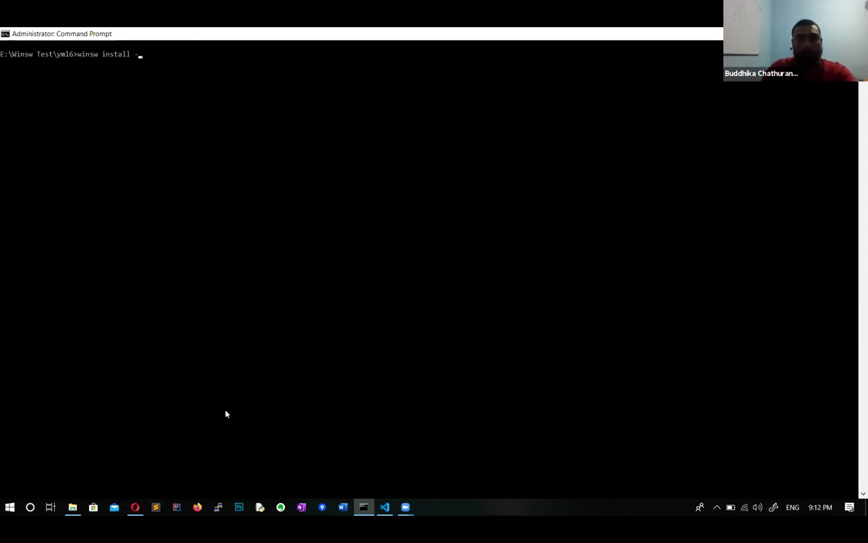
pyautogui.write('config')
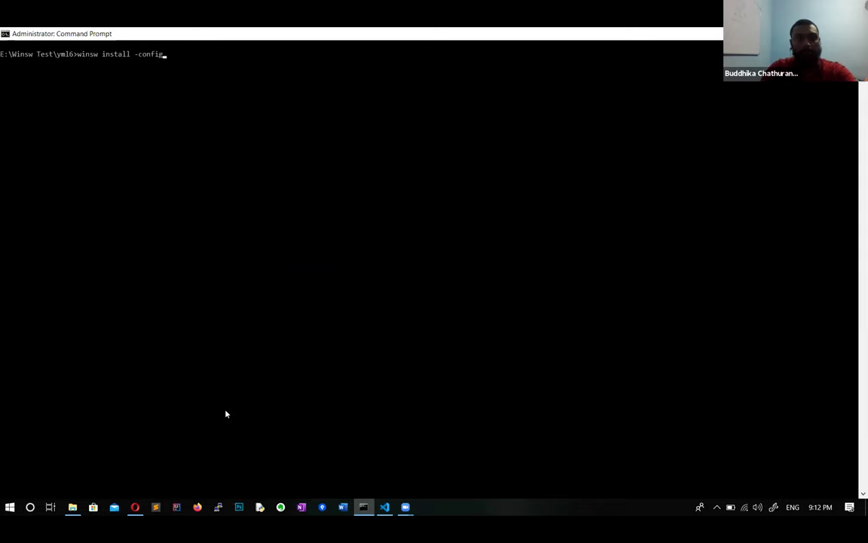
pyautogui.write('File')
pyautogui.write('"E:\\Winsw Test\\yml6\\configs_all_new.yml"')
pyautogui.press('Return')
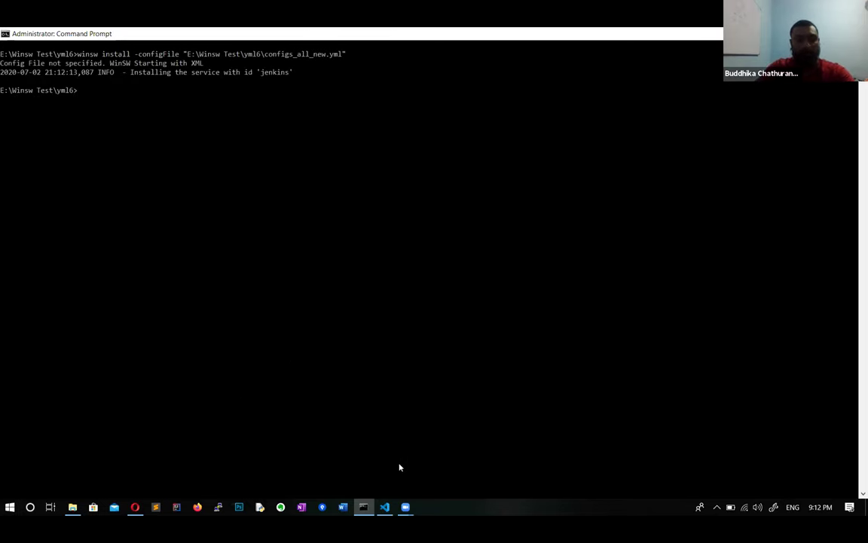
# - Open the Windows Services console to look for the Jenkins service
pyautogui.press('super')
pyautogui.write('ser')
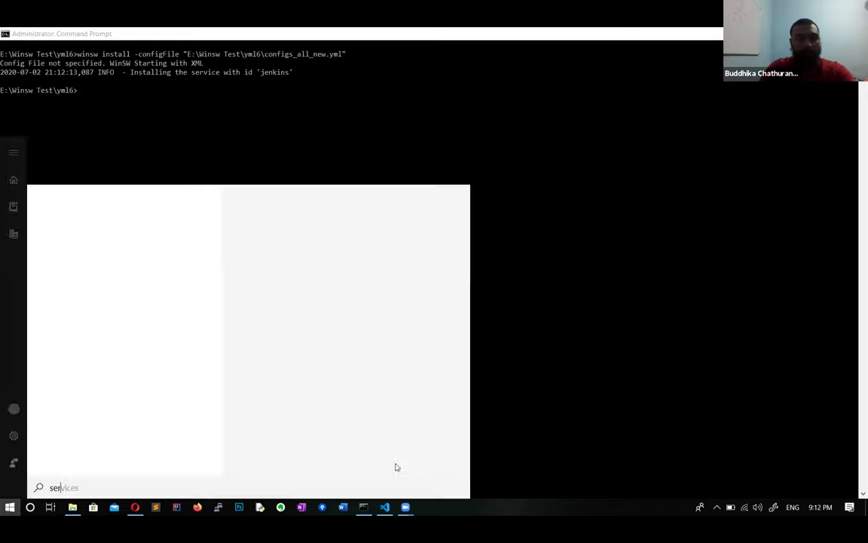
pyautogui.press('Return')
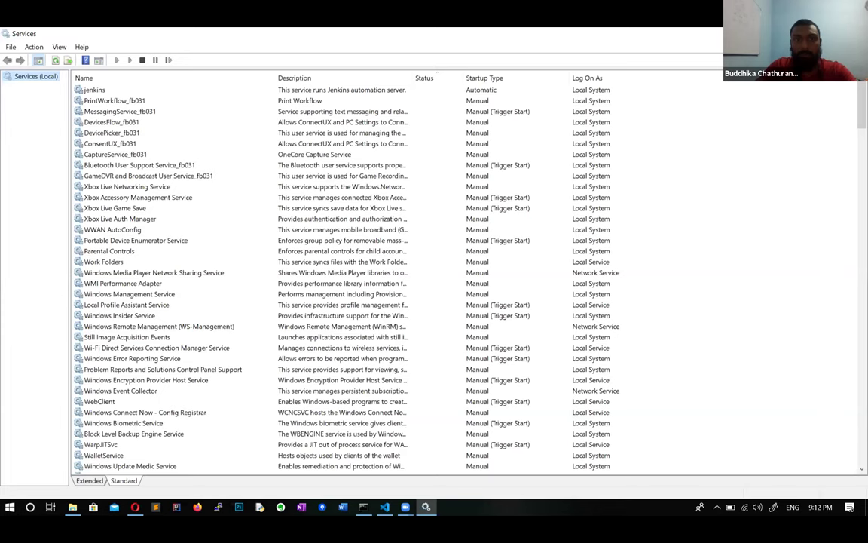
# - Check the service caption in configs_all_new.yml in Visual Studio Code
pyautogui.hotkey('alt', 'Tab')
pyautogui.click(663, 220)
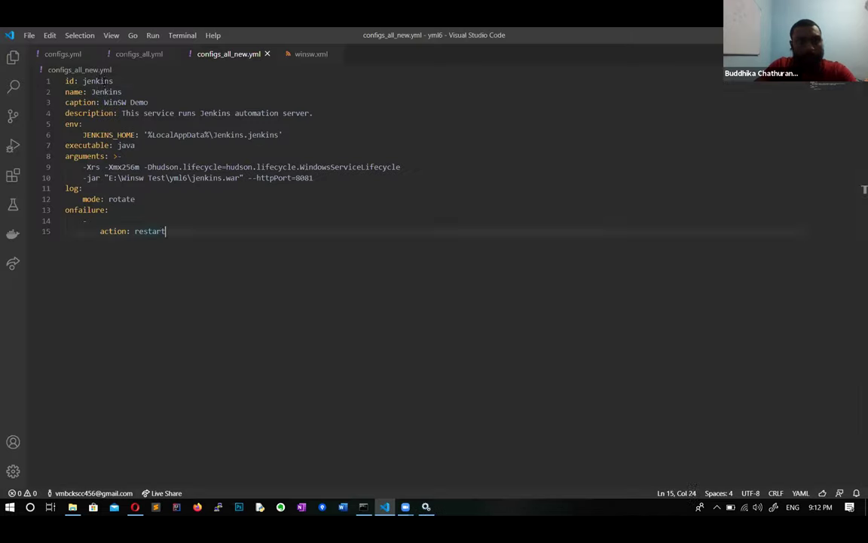
pyautogui.doubleClick(114, 101)
pyautogui.click(300, 246)
# - Switch to the Services console and refresh the list of services
pyautogui.hotkey('alt', 'Tab')
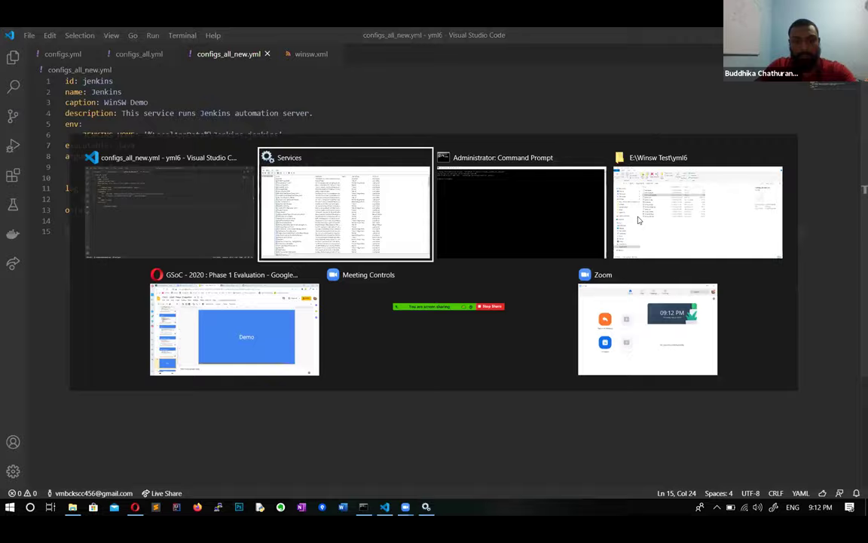
pyautogui.rightClick(648, 216)
pyautogui.rightClick(689, 188)
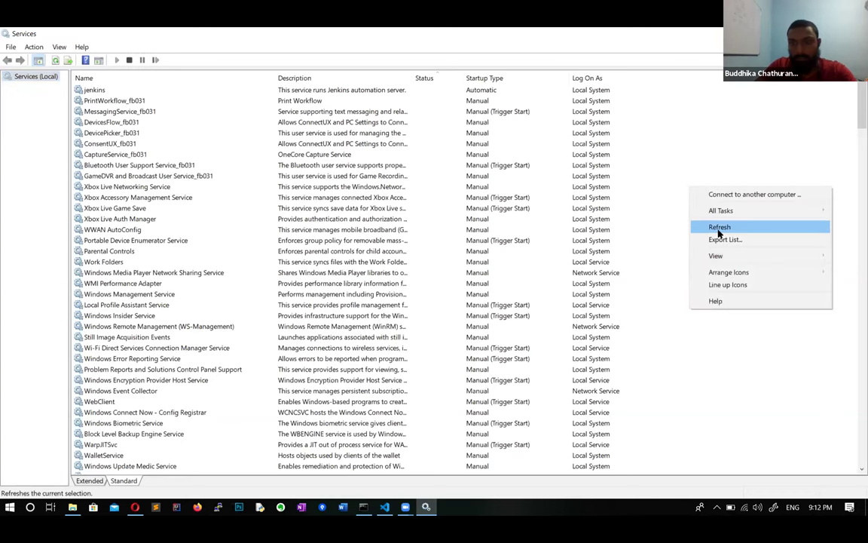
pyautogui.click(131, 228)
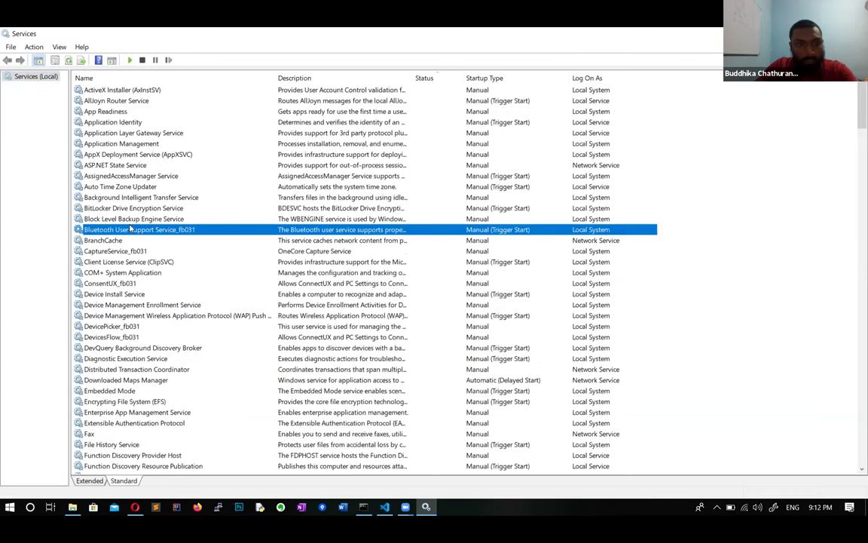
# - Look through the services beginning with W for the WinSW Demo service
pyautogui.write('windows d')
pyautogui.press('Down')
pyautogui.press('Down')
pyautogui.press('Down')
pyautogui.press('Down')
pyautogui.press('Down')
pyautogui.press('Down')
pyautogui.press('Down')
pyautogui.press('Down')
pyautogui.press('Down')
pyautogui.press('Down')
pyautogui.press('Down')
pyautogui.press('Down')
pyautogui.press('Down')
pyautogui.press('Down')
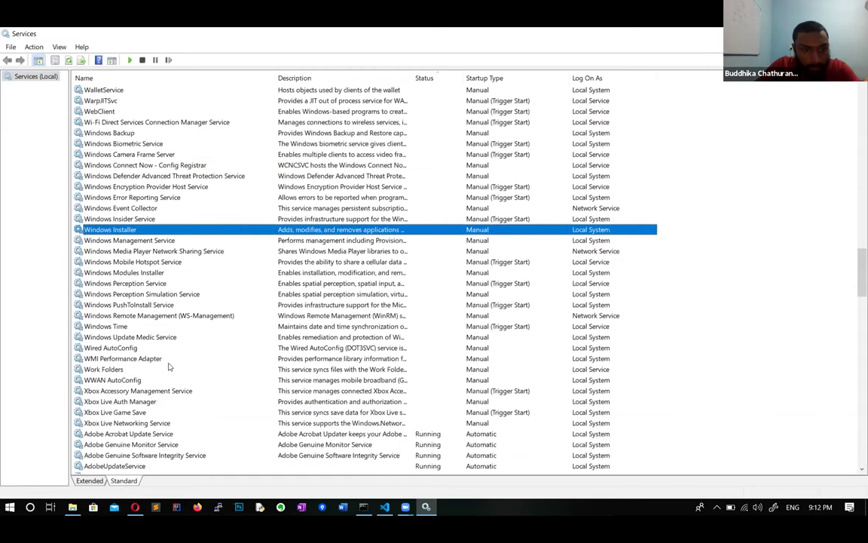
pyautogui.press('Down')
pyautogui.press('Down')
pyautogui.press('Down')
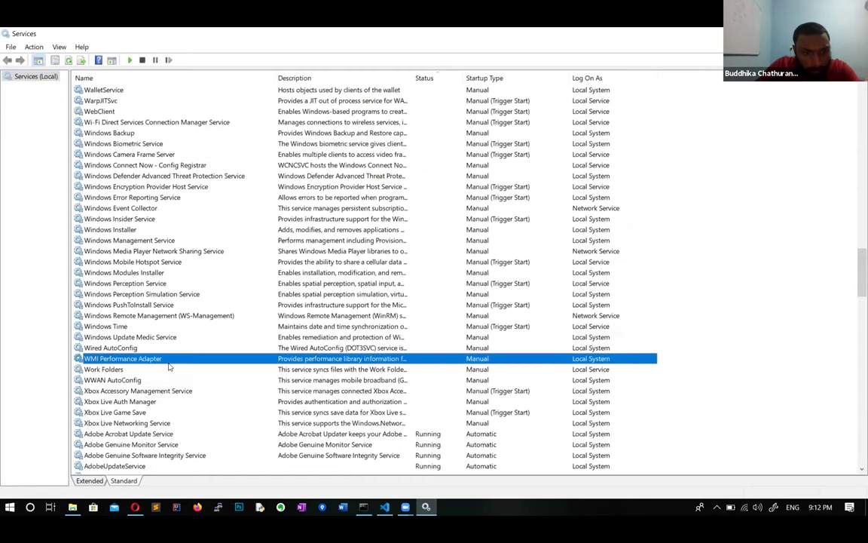
pyautogui.press('Down')
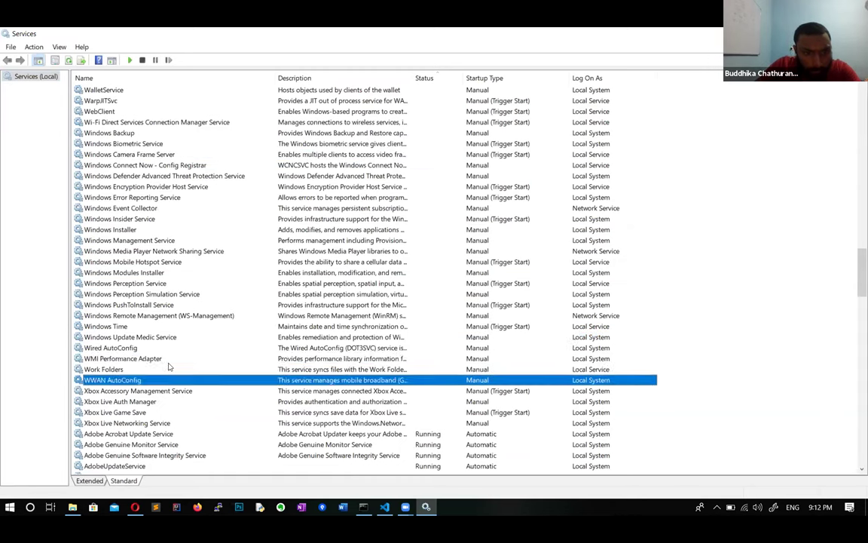
pyautogui.write('web')
pyautogui.press('Down')
pyautogui.press('Down')
pyautogui.press('Down')
pyautogui.press('Down')
pyautogui.press('Down')
pyautogui.press('Down')
pyautogui.press('Down')
pyautogui.press('Down')
pyautogui.press('Down')
pyautogui.press('Down')
pyautogui.press('Down')
pyautogui.press('Down')
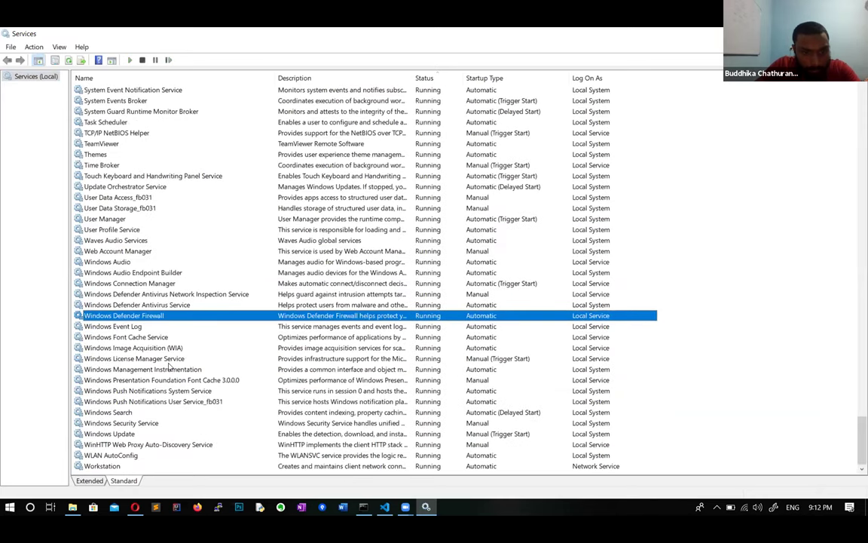
pyautogui.press('Down')
pyautogui.press('Down')
pyautogui.press('Down')
pyautogui.press('Down')
pyautogui.press('Down')
pyautogui.press('Down')
pyautogui.press('Down')
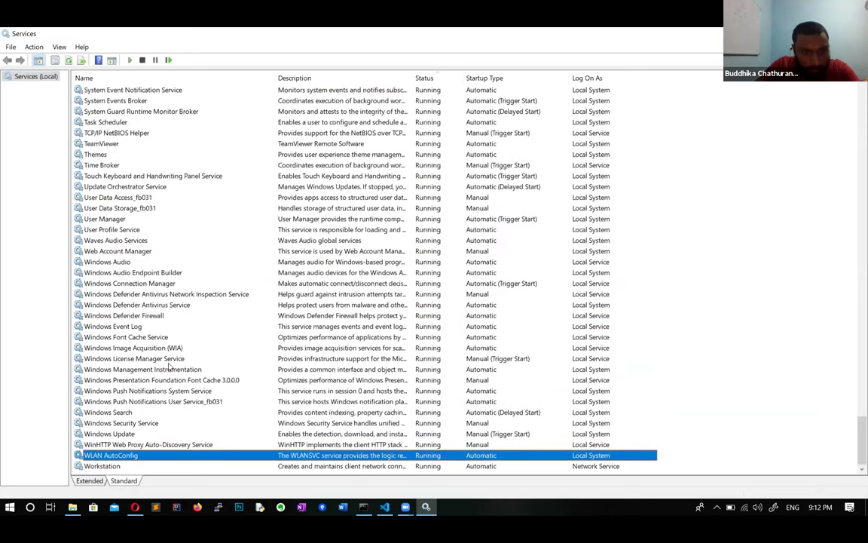
pyautogui.press('Down')
pyautogui.press('Down')
pyautogui.press('Down')
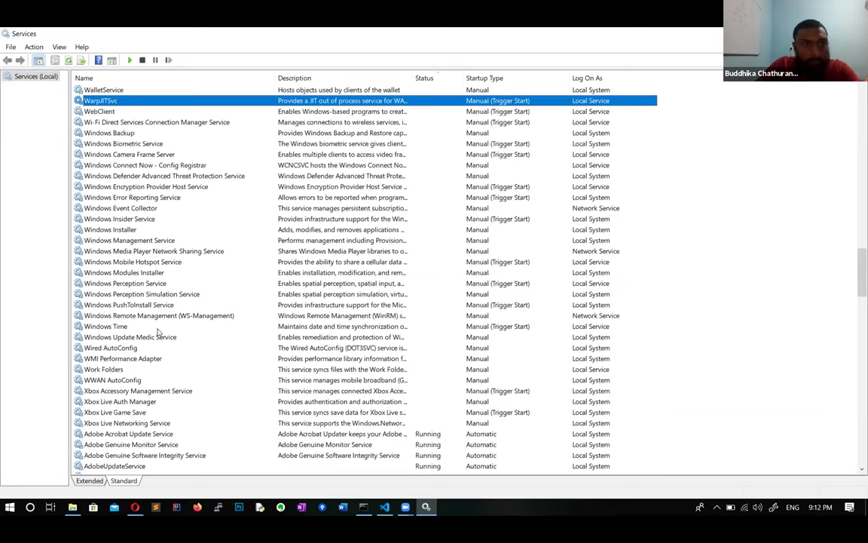
pyautogui.press('Down')
pyautogui.press('Down')
pyautogui.press('Down')
pyautogui.press('Down')
pyautogui.press('Down')
pyautogui.press('Down')
pyautogui.press('Down')
pyautogui.press('Down')
pyautogui.press('Down')
pyautogui.press('Down')
pyautogui.press('Down')
pyautogui.press('Down')
pyautogui.press('Down')
pyautogui.press('Down')
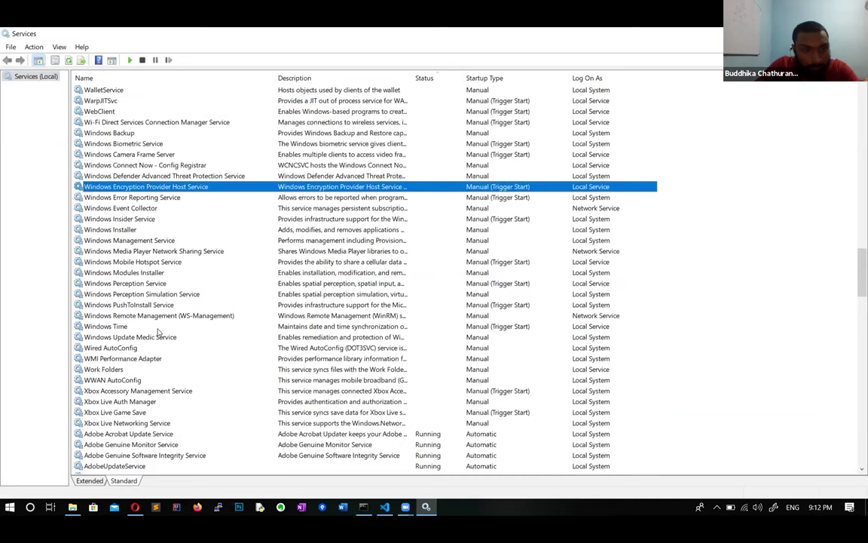
pyautogui.press('Down')
pyautogui.press('Down')
pyautogui.press('Down')
pyautogui.press('Down')
pyautogui.press('Down')
pyautogui.press('Down')
pyautogui.press('Down')
pyautogui.press('Down')
pyautogui.press('Down')
pyautogui.press('Down')
pyautogui.press('Down')
pyautogui.press('Down')
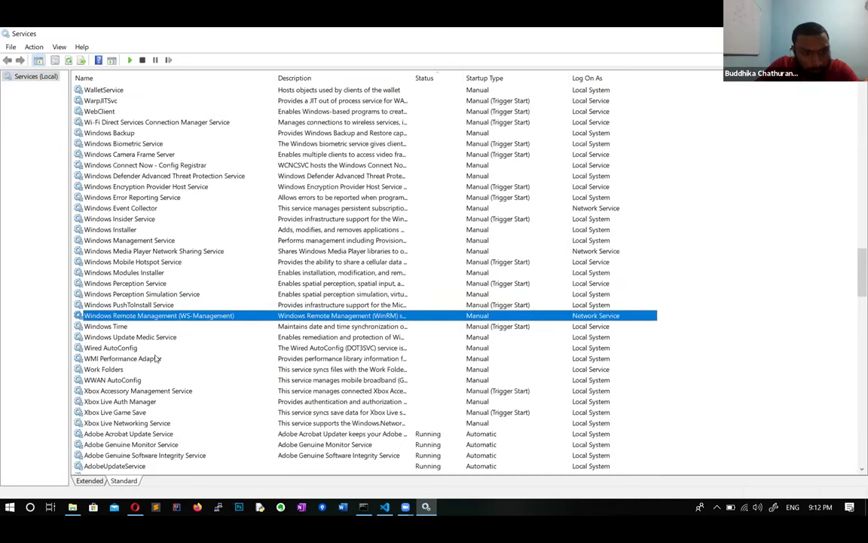
pyautogui.write('web')
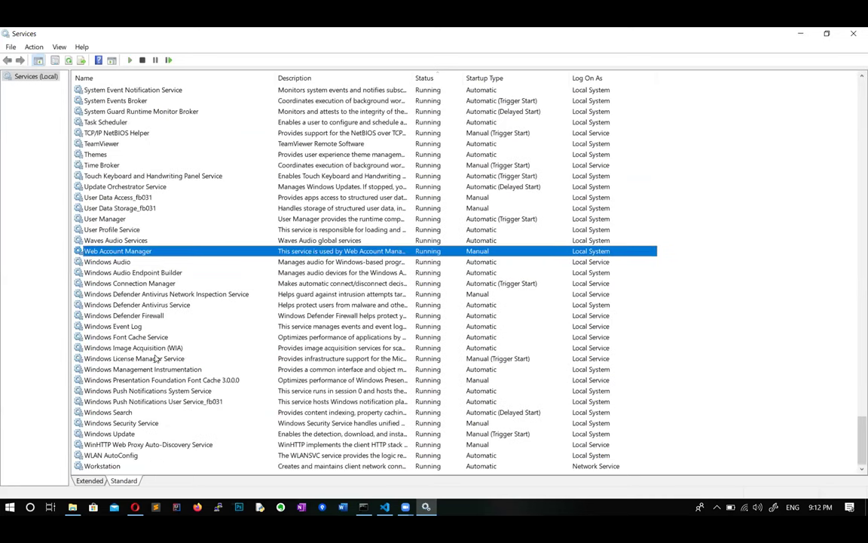
pyautogui.press('Down')
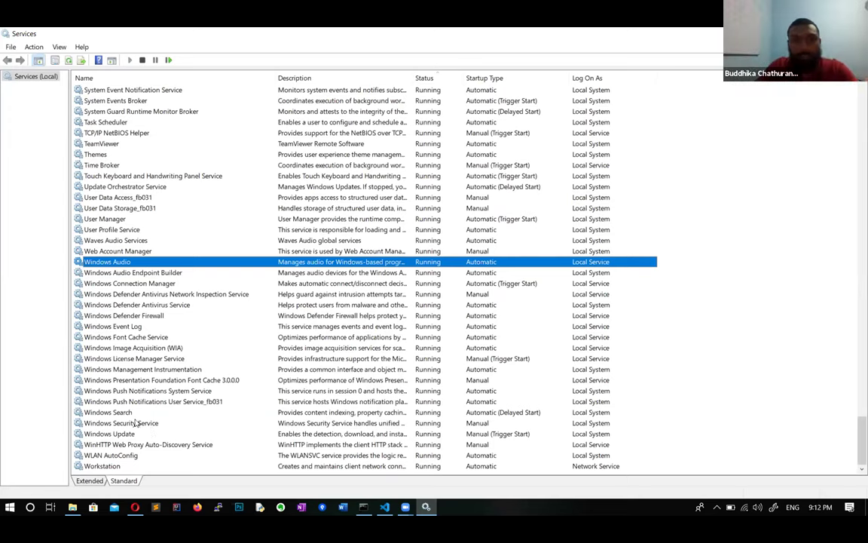
pyautogui.press('Down')
pyautogui.press('Down')
pyautogui.press('Down')
pyautogui.press('Down')
pyautogui.press('Down')
pyautogui.press('Down')
pyautogui.press('Down')
pyautogui.press('Down')
pyautogui.press('Down')
pyautogui.press('Down')
pyautogui.press('Down')
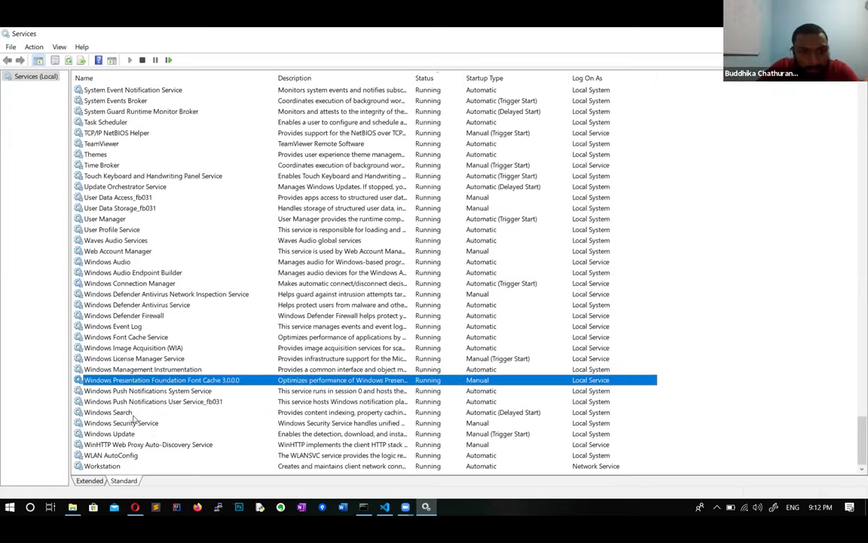
pyautogui.press('Down')
pyautogui.press('Down')
pyautogui.press('Down')
pyautogui.press('Down')
pyautogui.press('Down')
pyautogui.press('Down')
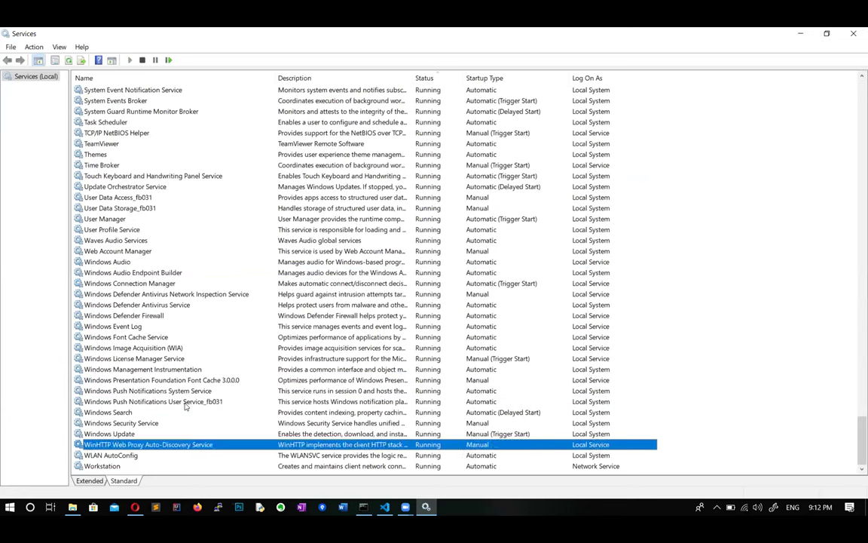
pyautogui.press('Down')
pyautogui.press('Down')
pyautogui.press('Down')
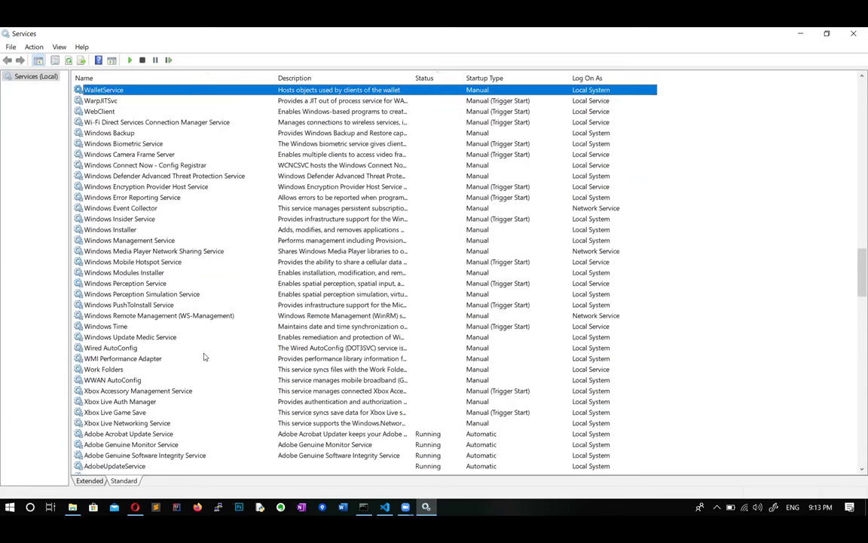
pyautogui.press('Down')
pyautogui.press('Down')
pyautogui.press('Down')
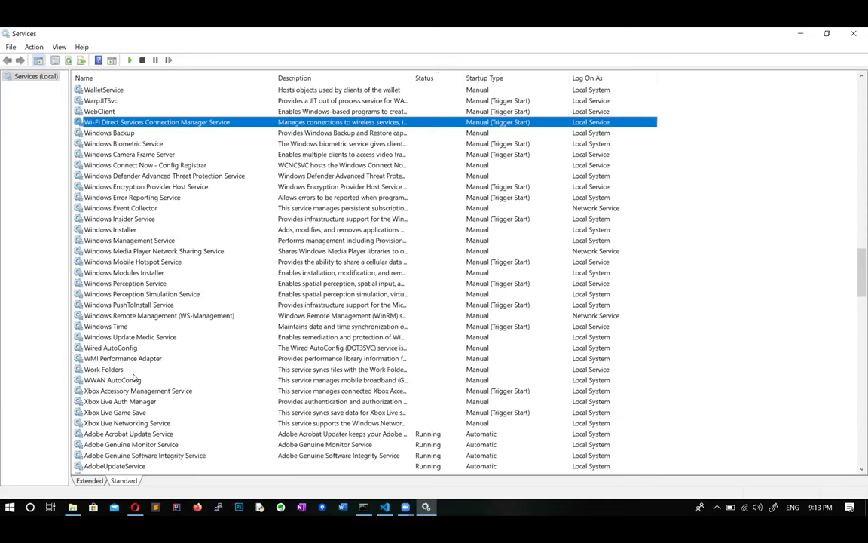
pyautogui.click(143, 370)
pyautogui.press('w')
pyautogui.press('w')
pyautogui.press('w')
pyautogui.press('w')
pyautogui.press('w')
pyautogui.press('w')
pyautogui.press('w')
pyautogui.press('w')
pyautogui.press('w')
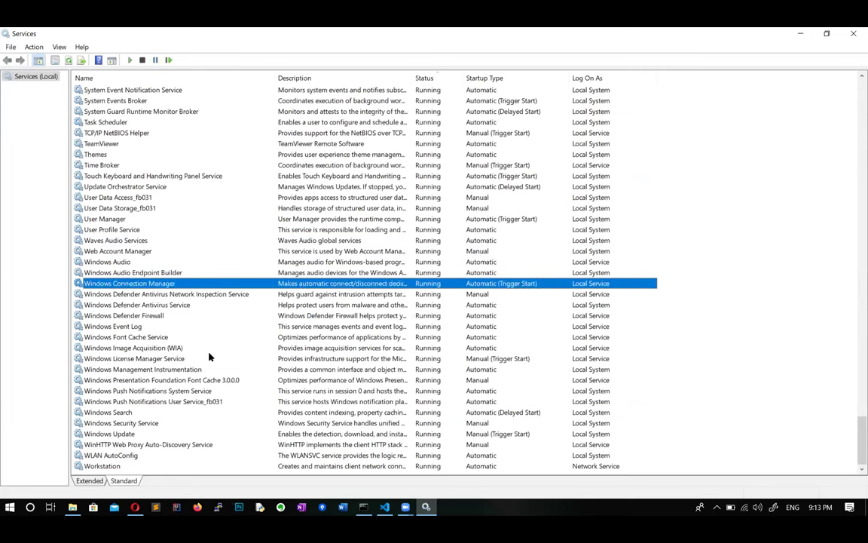
pyautogui.press('w')
pyautogui.press('w')
pyautogui.press('w')
pyautogui.press('w')
pyautogui.press('w')
pyautogui.press('w')
pyautogui.press('w')
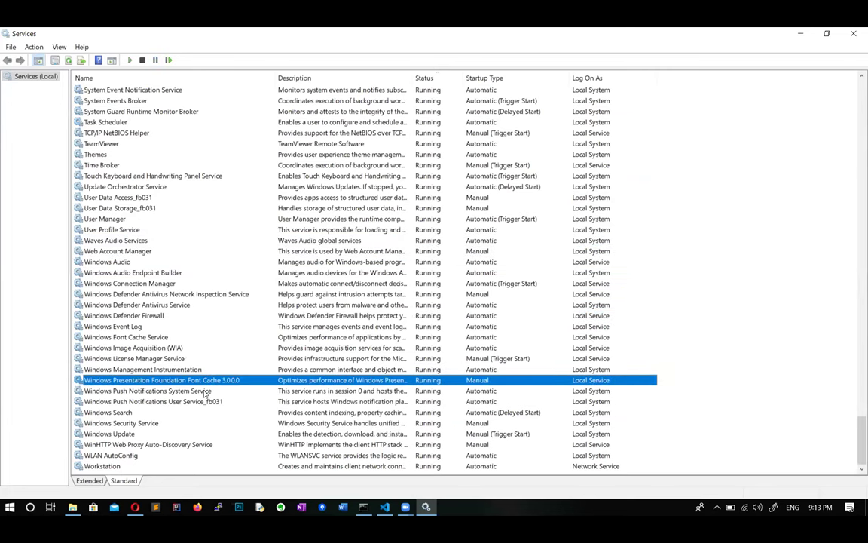
pyautogui.press('w')
pyautogui.press('w')
pyautogui.press('w')
pyautogui.press('w')
pyautogui.press('w')
pyautogui.press('w')
pyautogui.press('w')
pyautogui.press('w')
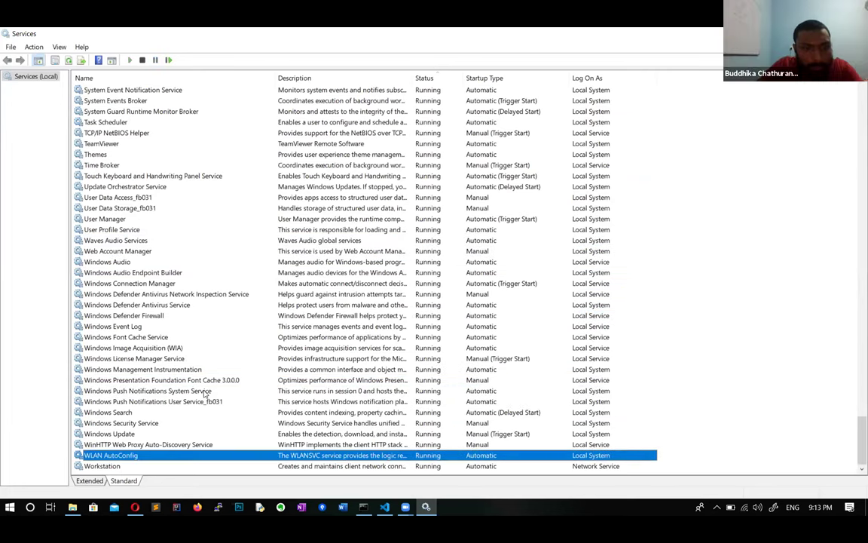
pyautogui.press('w')
pyautogui.press('w')
pyautogui.press('w')
pyautogui.press('w')
pyautogui.press('w')
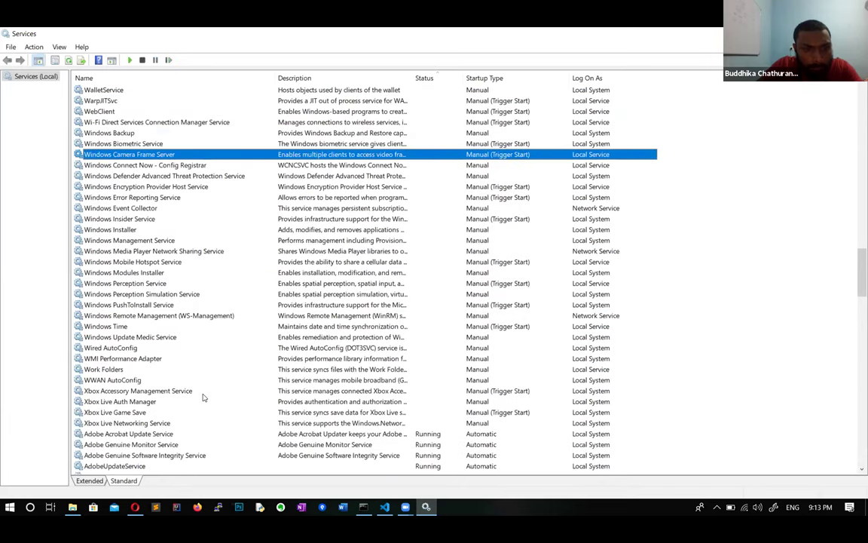
# - Refresh the service list, reverse its sort order by status and look through it for the new service
pyautogui.rightClick(649, 213)
pyautogui.click(668, 247)
pyautogui.click(131, 339)
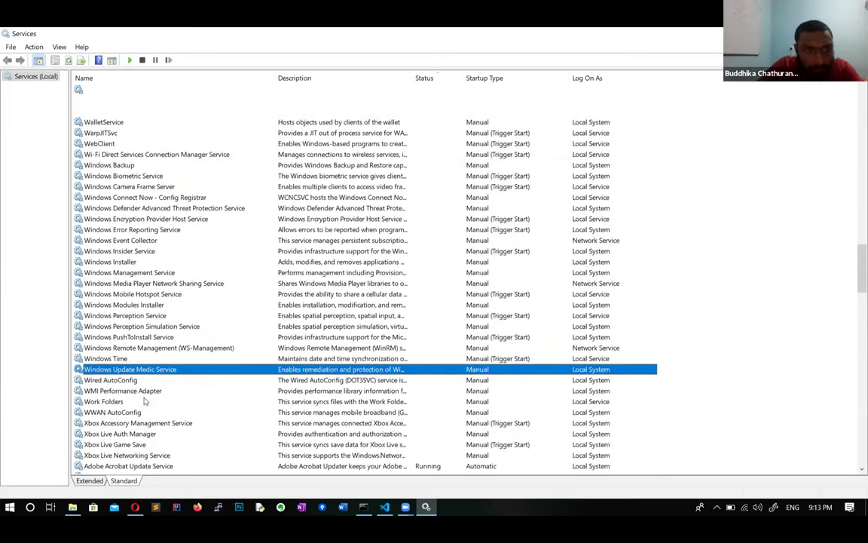
pyautogui.scroll(10, 431, 87)
pyautogui.click(430, 80)
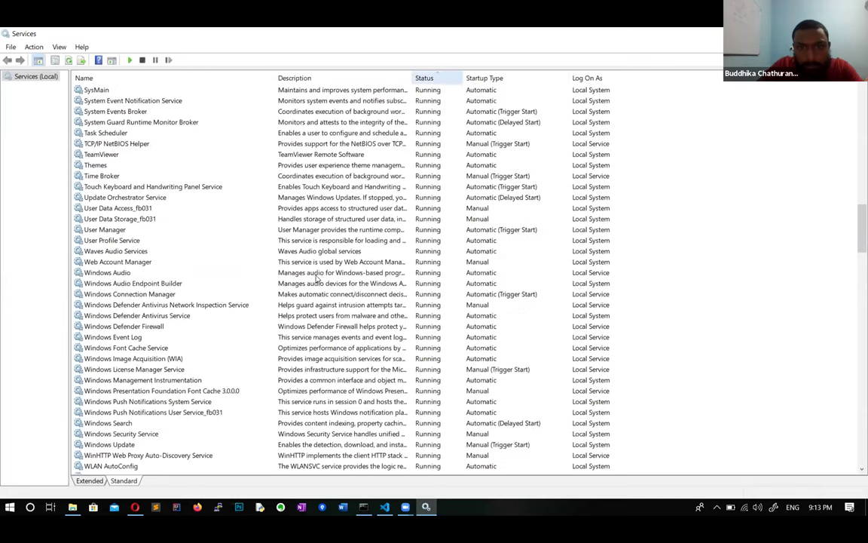
pyautogui.scroll(-15, 286, 245)
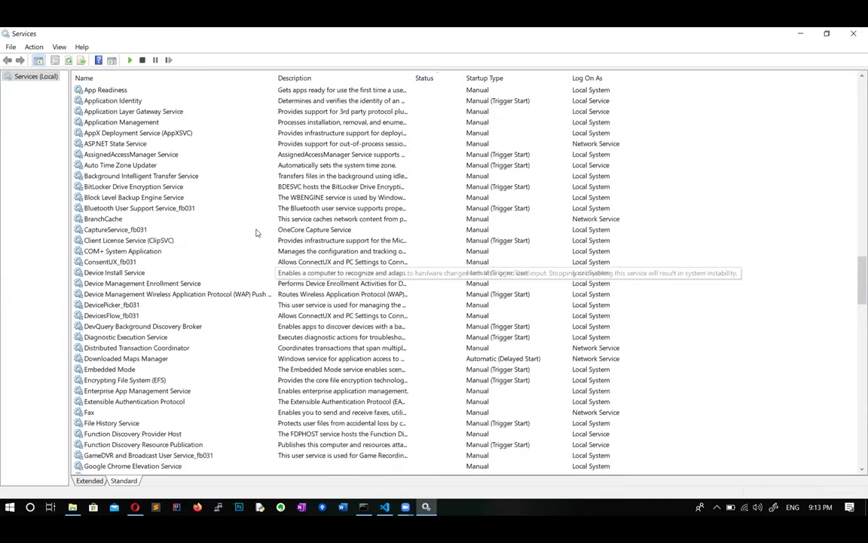
pyautogui.scroll(4, 257, 233)
pyautogui.scroll(-6, 420, 460)
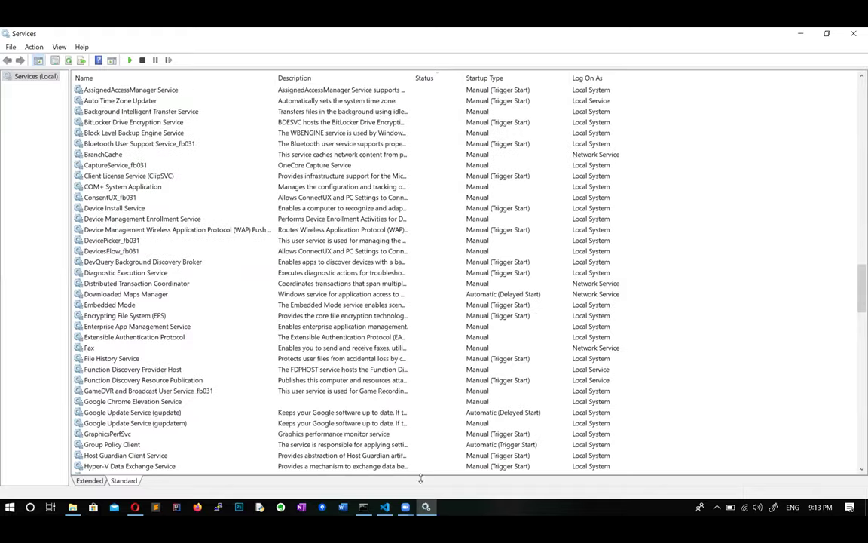
# - In the Command Prompt, try to install the service with winsw install -c "E:\Winsw Test\yml6\configs_all_new.yml" and examine the output
pyautogui.click(363, 507)
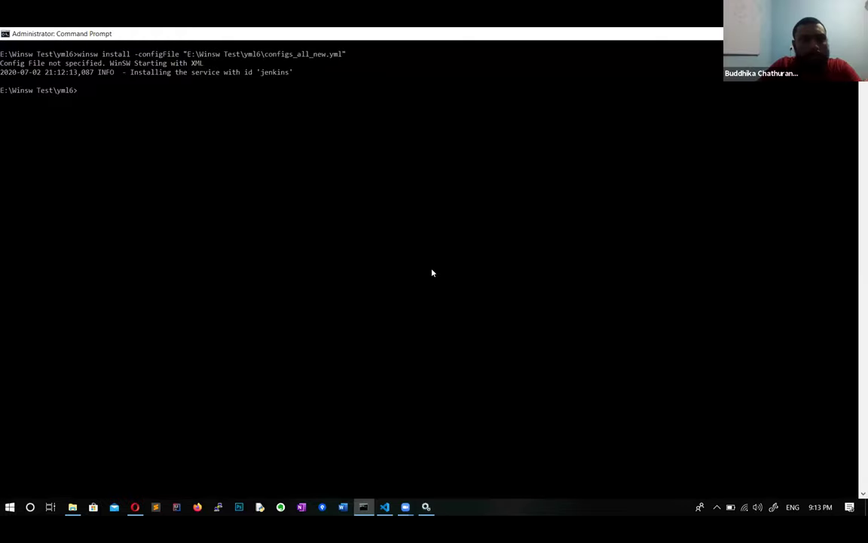
pyautogui.click(433, 271)
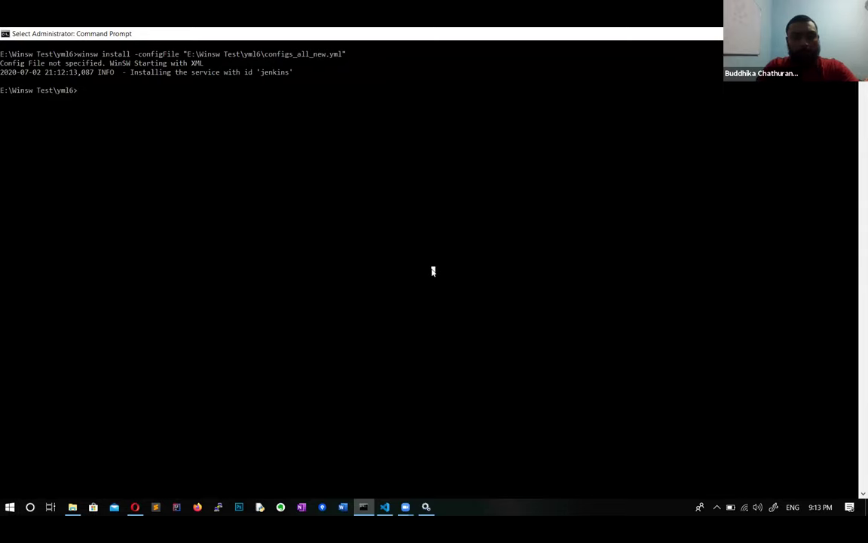
pyautogui.write('winsw')
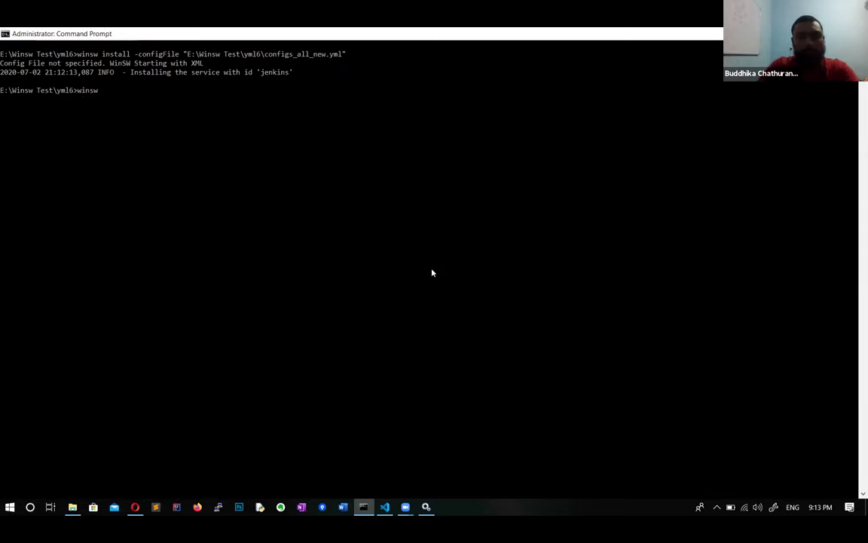
pyautogui.write(' install -c')
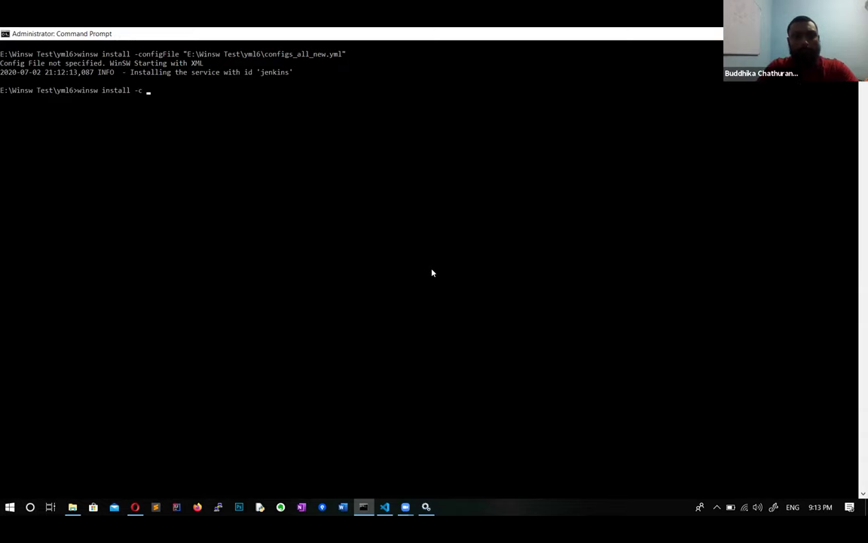
pyautogui.write('"E:\\Winsw Test\\yml6\\configs_all_new.yml"')
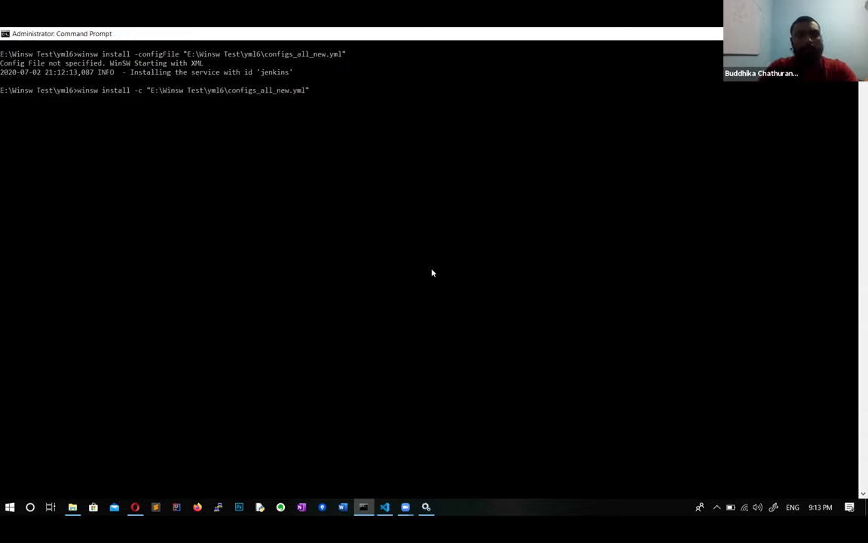
pyautogui.press('Return')
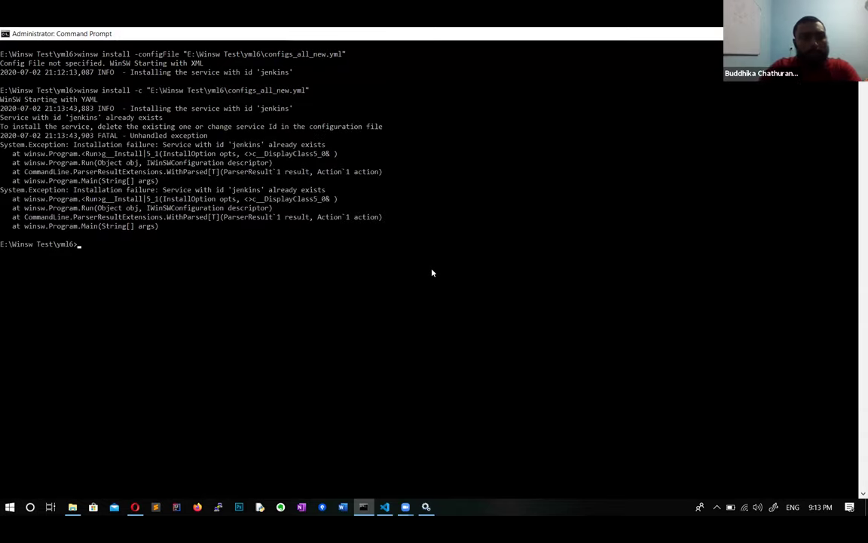
pyautogui.moveTo(119, 117); pyautogui.dragTo(185, 117)
pyautogui.click(453, 135)
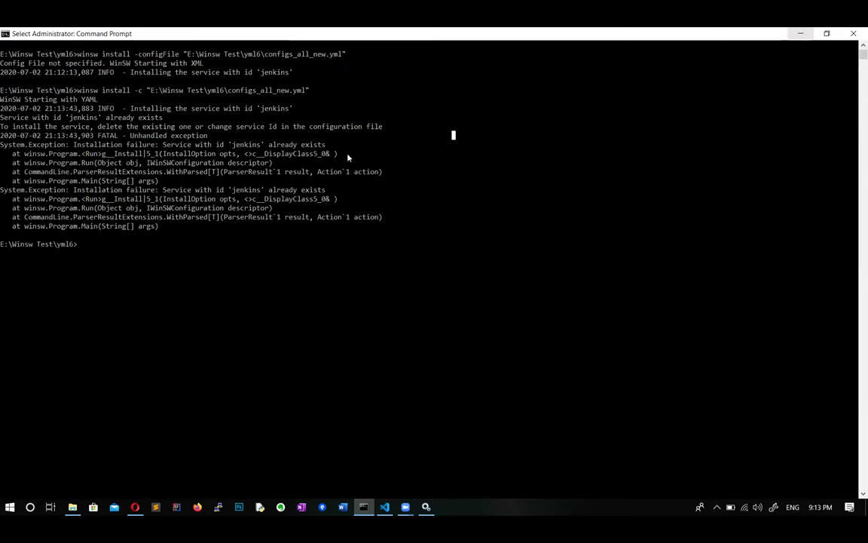
# - Return to the Services console and look through the list for the already installed Jenkins service
pyautogui.hotkey('alt', 'Tab')
pyautogui.scroll(-10, 238, 266)
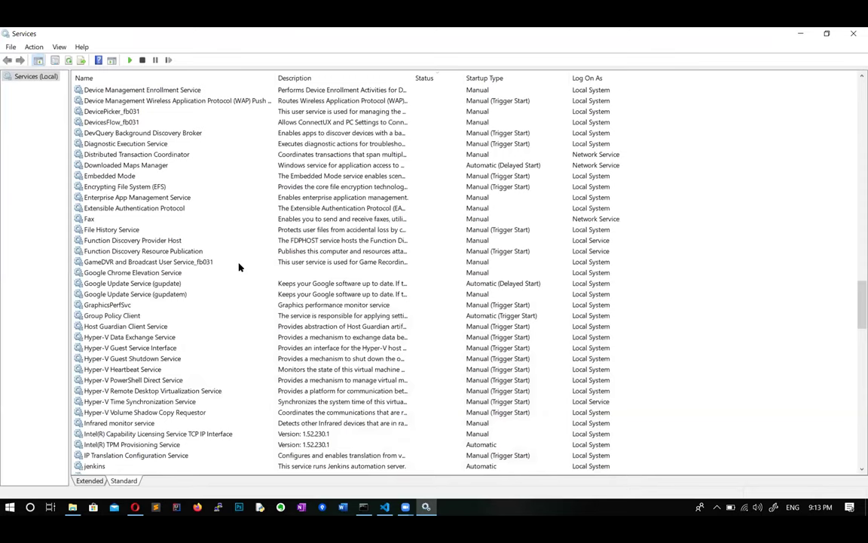
pyautogui.scroll(-20, 238, 266)
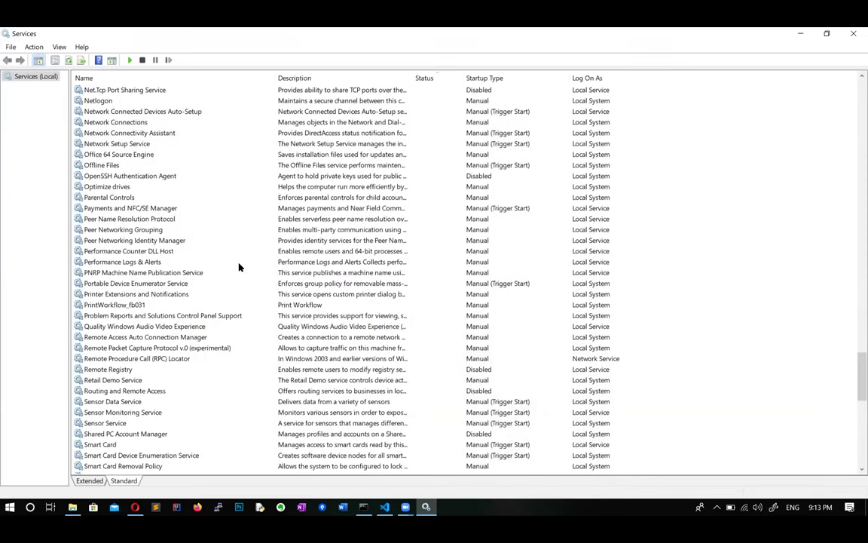
pyautogui.scroll(-4, 238, 266)
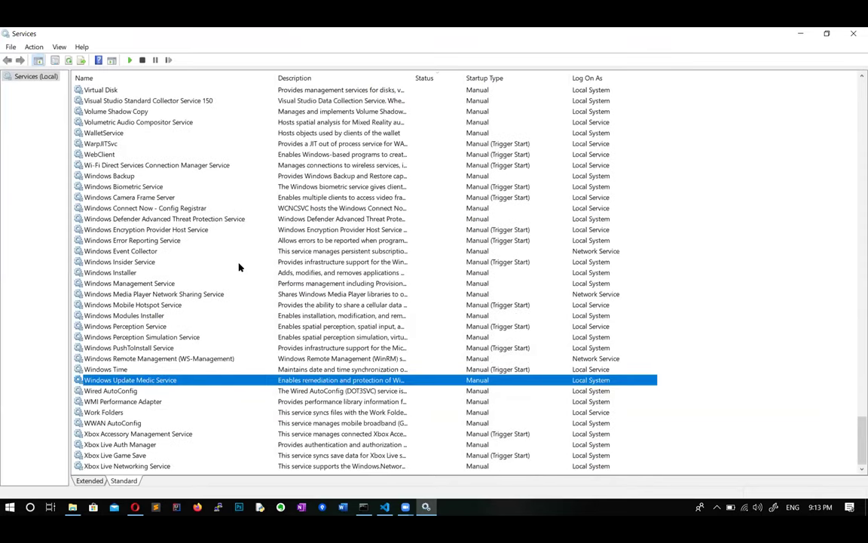
# - Refresh the service list and look through it for the new service
pyautogui.scroll(1, 239, 266)
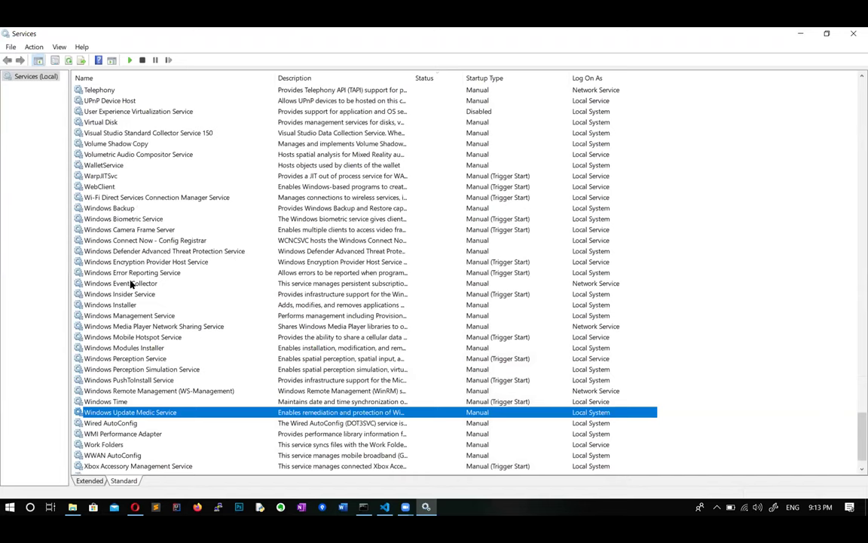
pyautogui.rightClick(728, 156)
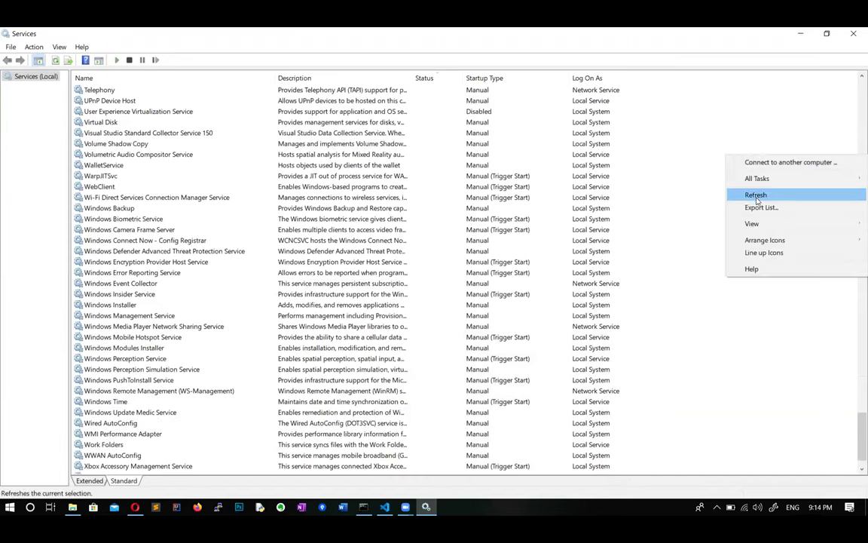
pyautogui.click(754, 195)
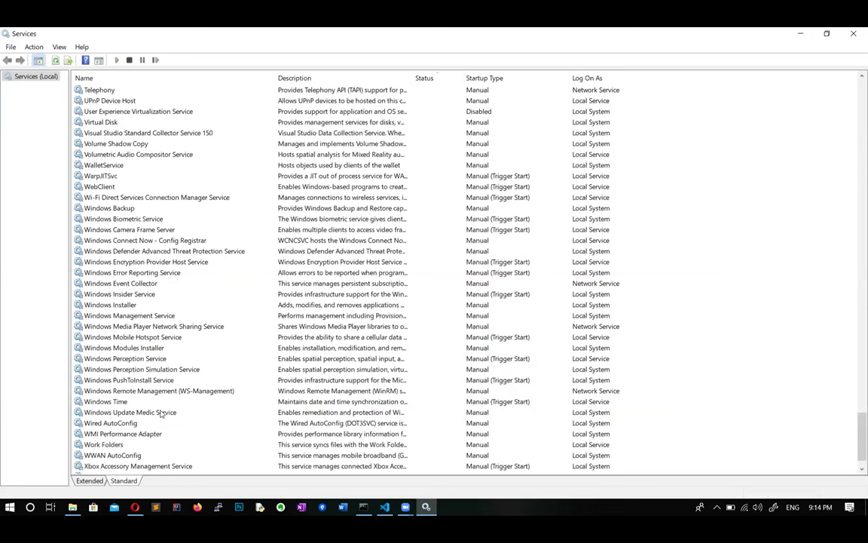
pyautogui.scroll(2, 156, 410)
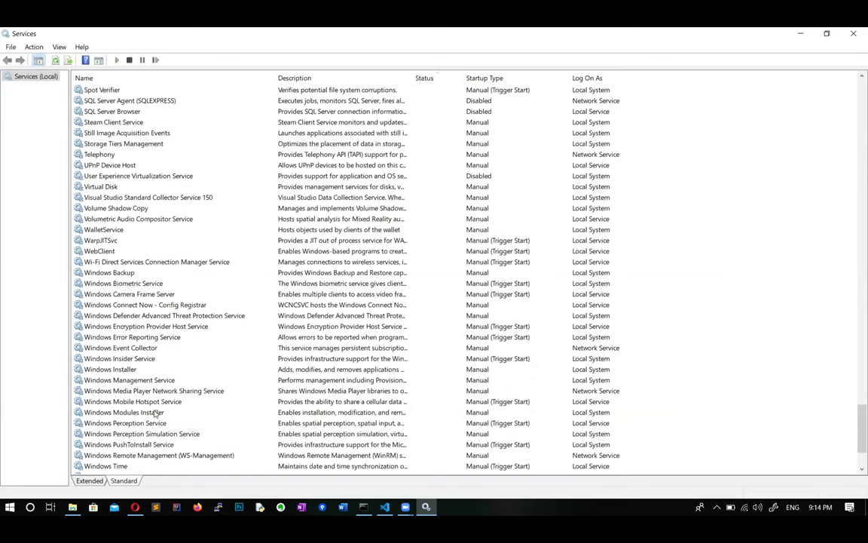
pyautogui.scroll(8, 172, 393)
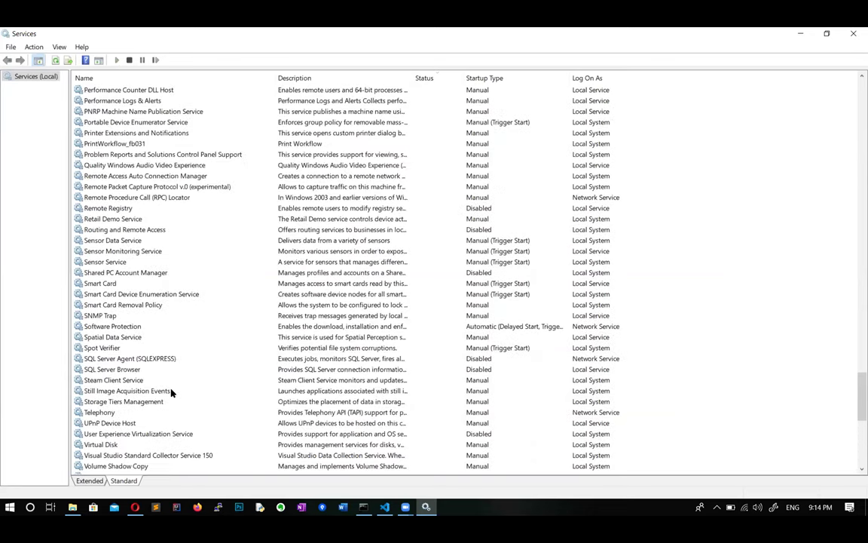
pyautogui.scroll(-10, 93, 442)
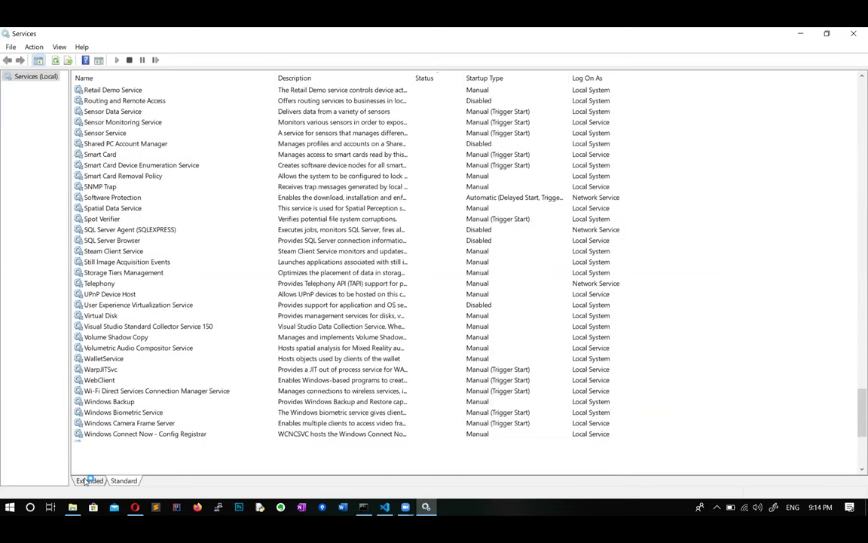
# - Switch the Services console to the Extended view, look through the services beginning with W and select the jenkins service
pyautogui.click(85, 477)
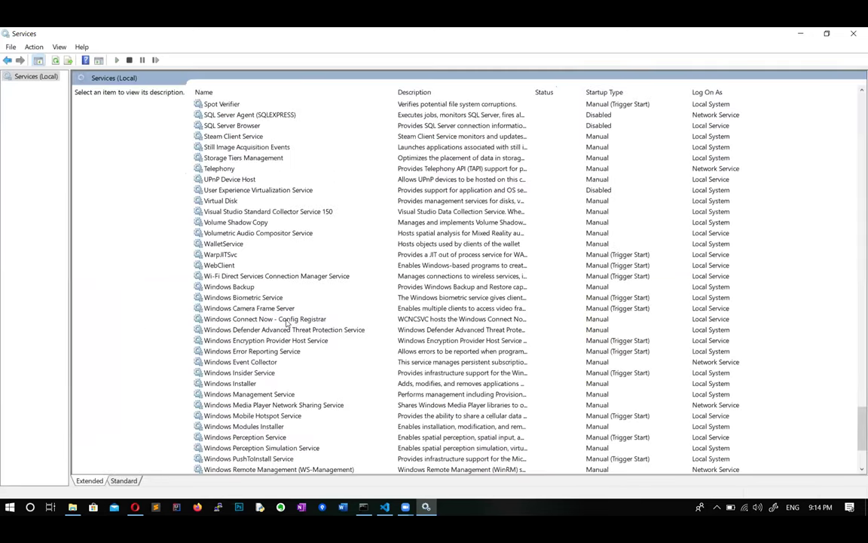
pyautogui.scroll(-4, 287, 322)
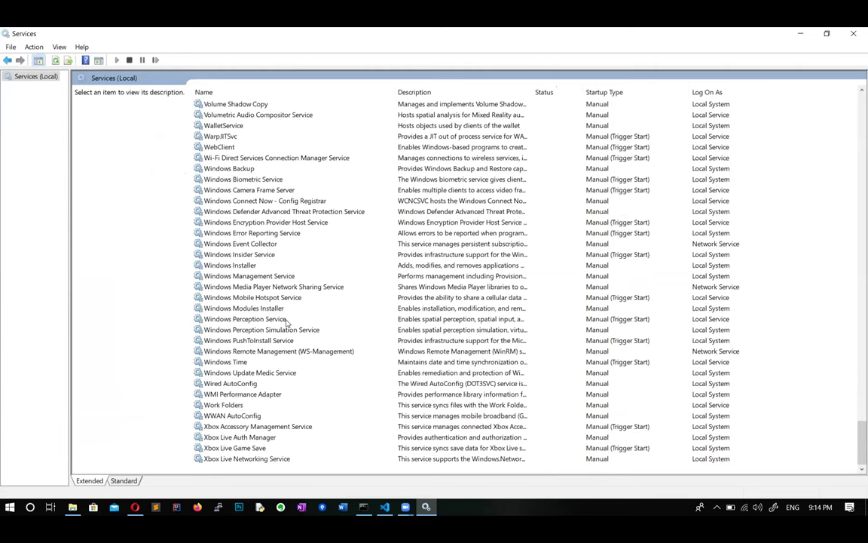
pyautogui.scroll(6, 287, 323)
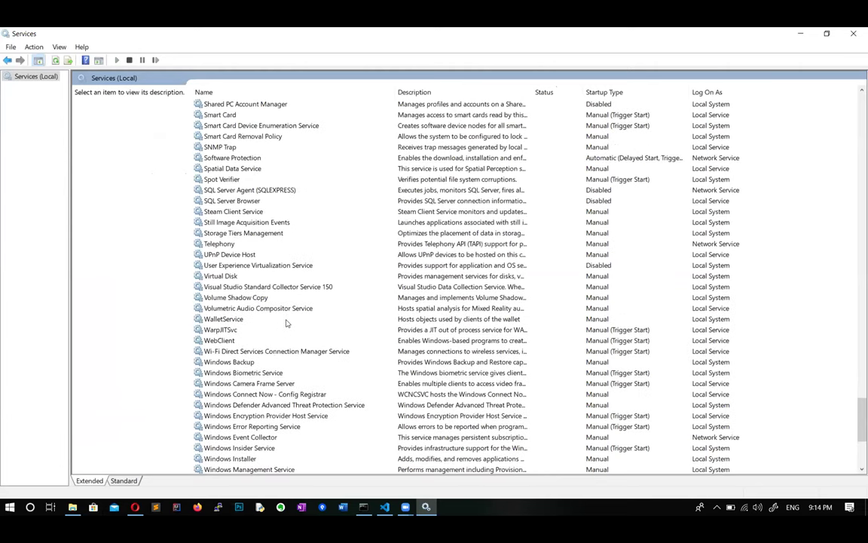
pyautogui.scroll(20, 285, 322)
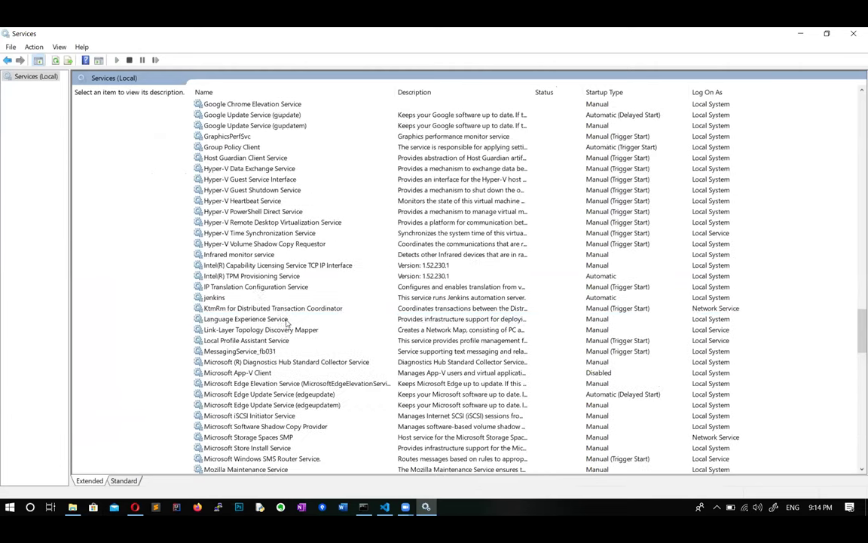
pyautogui.click(287, 319)
pyautogui.press('w')
pyautogui.press('w')
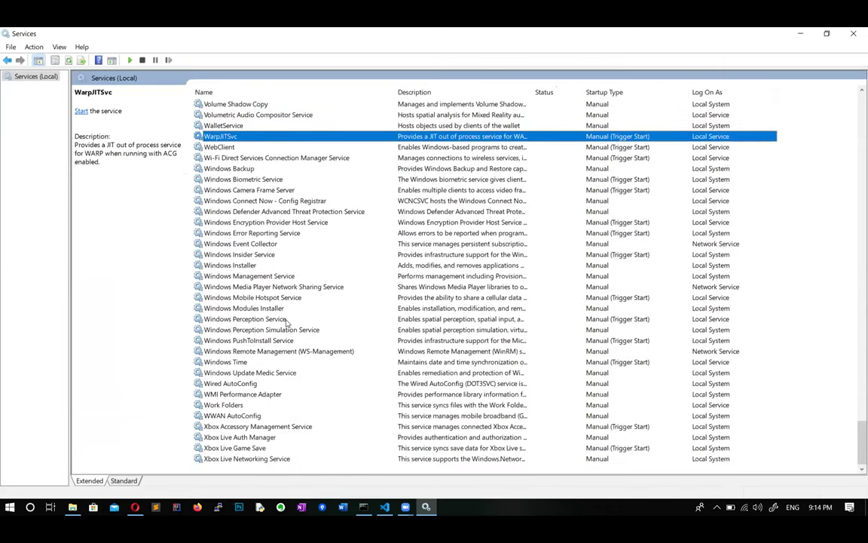
pyautogui.press('w')
pyautogui.press('w')
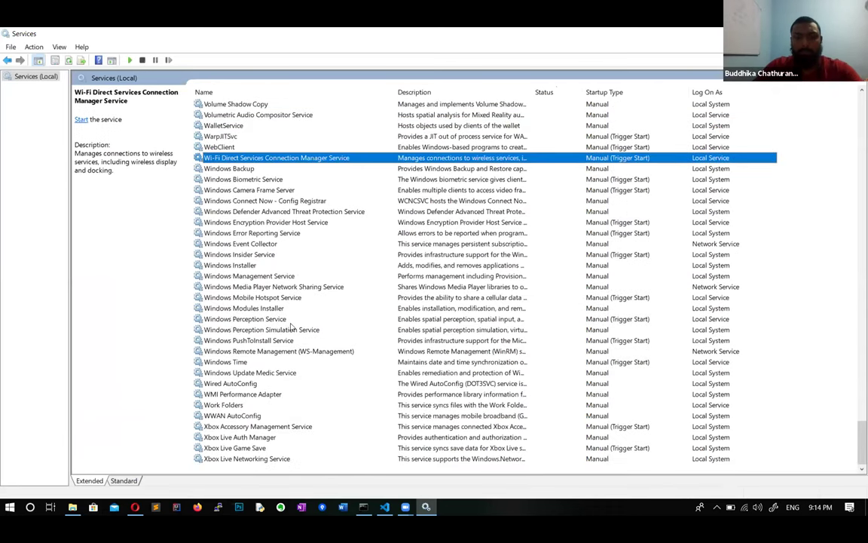
pyautogui.press('j')
pyautogui.scroll(2, 593, 301)
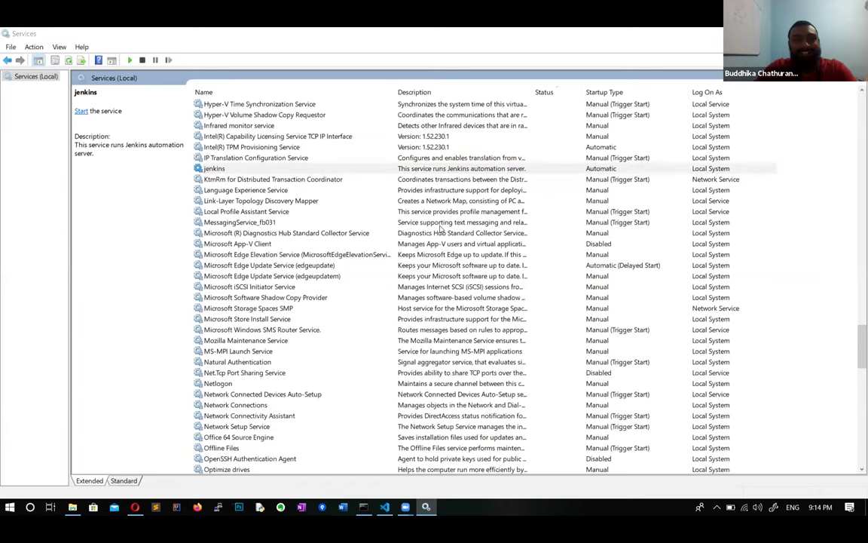
# - In the Command Prompt, start the service with winsw start -c "E:\Winsw Test\yml6\configs_all_new.yml"
pyautogui.hotkey('alt', 'Tab')
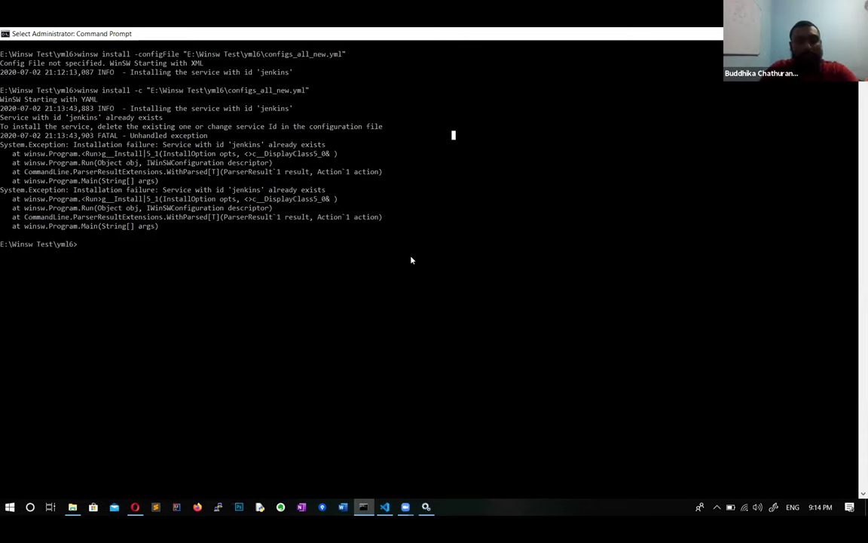
pyautogui.write('winsw')
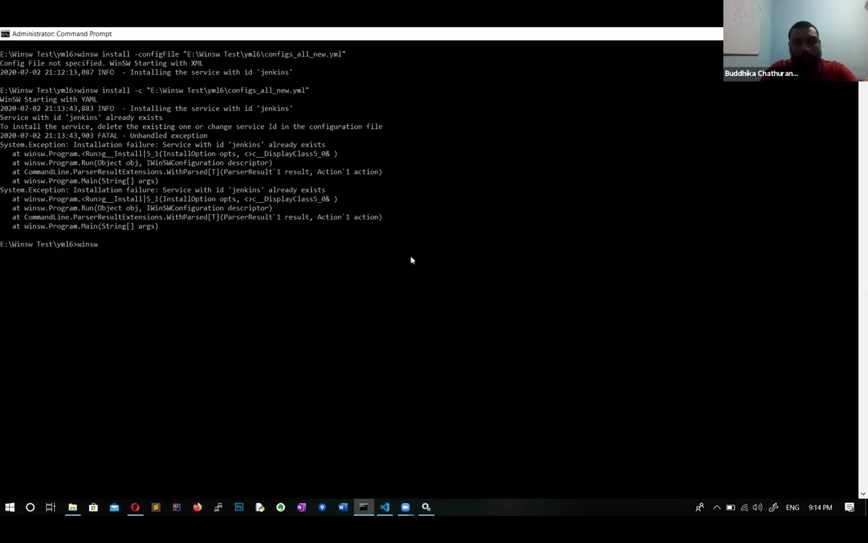
pyautogui.write(' start ')
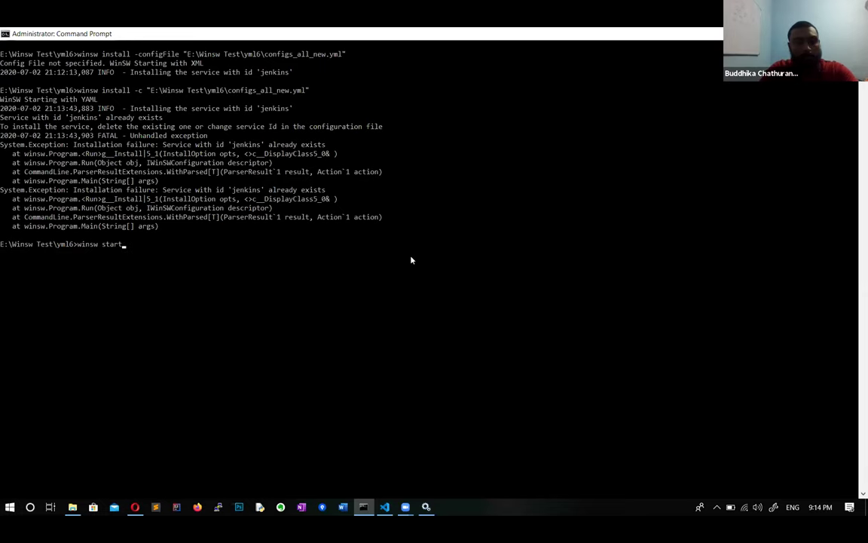
pyautogui.write('-c')
pyautogui.write('"E:\\Winsw Test\\yml6\\configs_all_new.yml"')
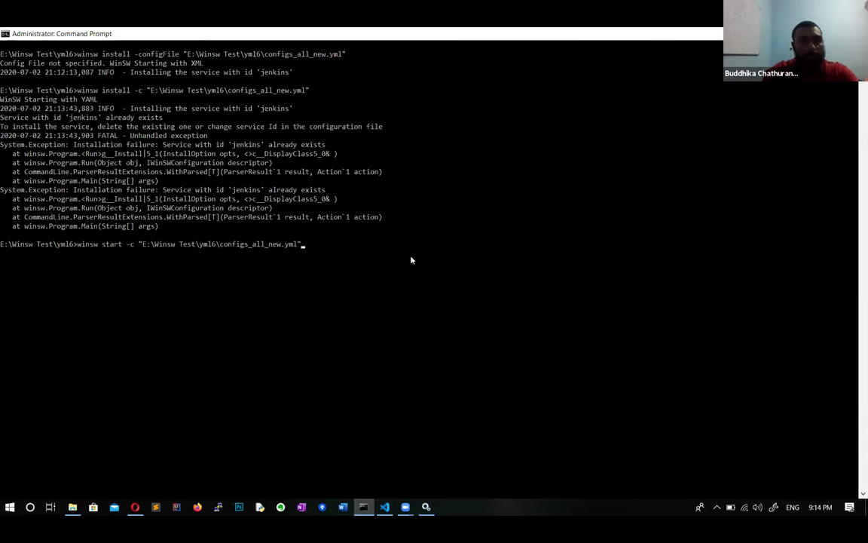
pyautogui.press('Return')
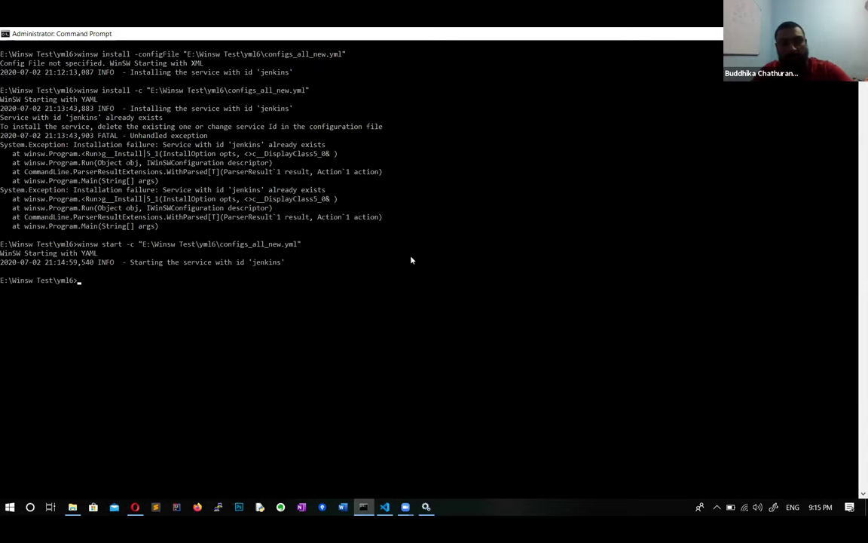
# - Return to the Services console, refresh the list and select the jenkins service to check its status
pyautogui.hotkey('alt', 'Tab')
pyautogui.rightClick(787, 187)
pyautogui.click(756, 217)
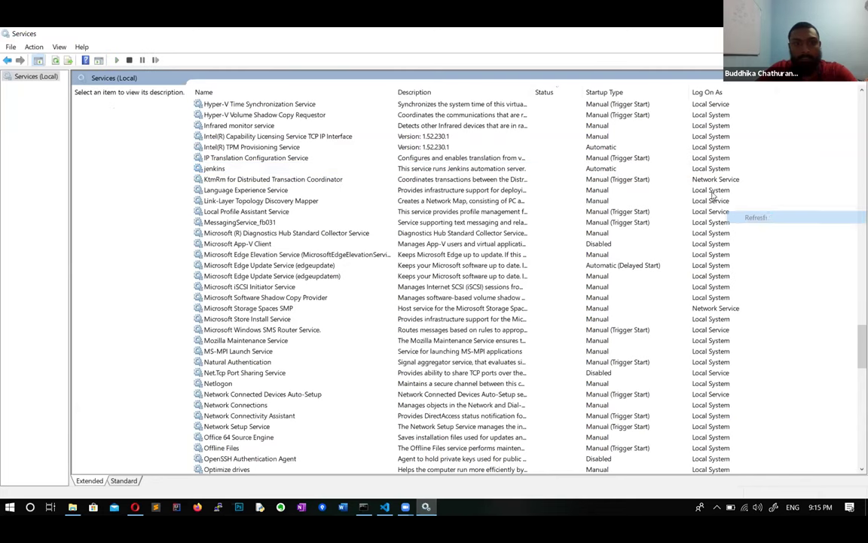
pyautogui.scroll(5, 260, 189)
pyautogui.click(282, 213)
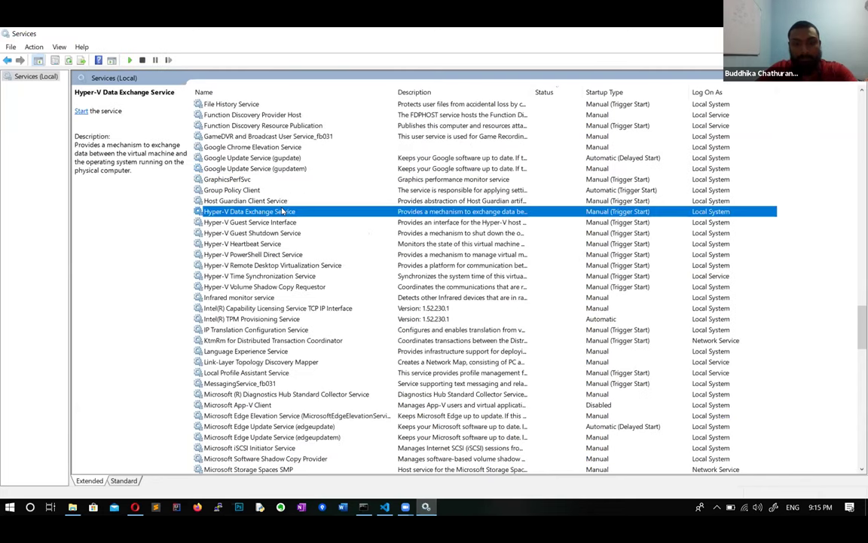
pyautogui.press('j')
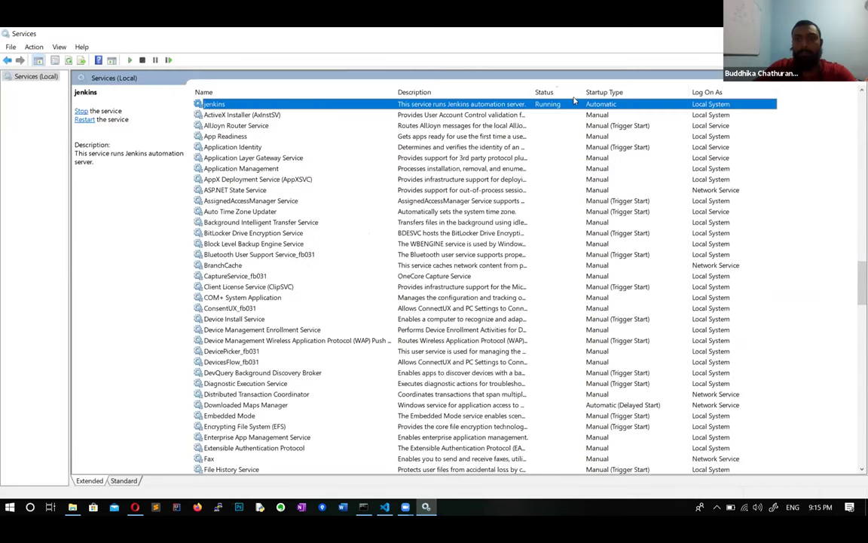
# - Switch to the Opera browser and open localhost:8081 in a new tab to check Jenkins
pyautogui.hotkey('alt', 'Tab')
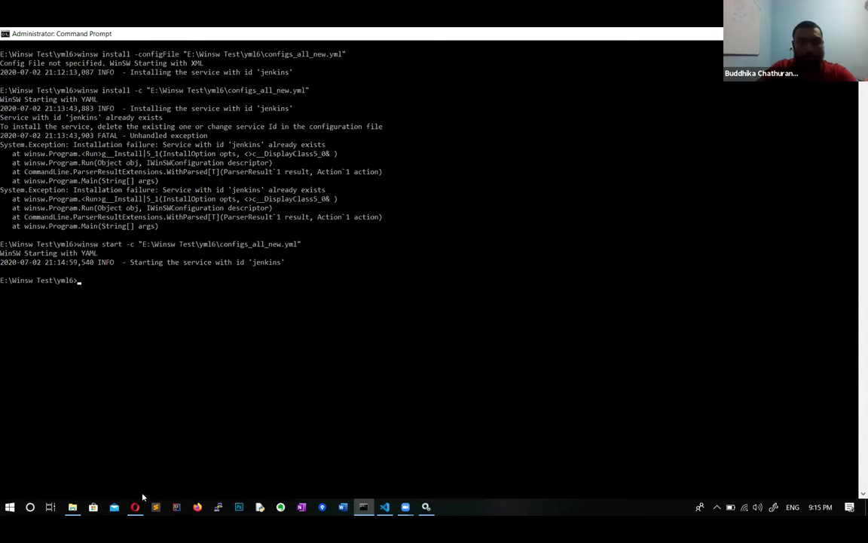
pyautogui.click(135, 506)
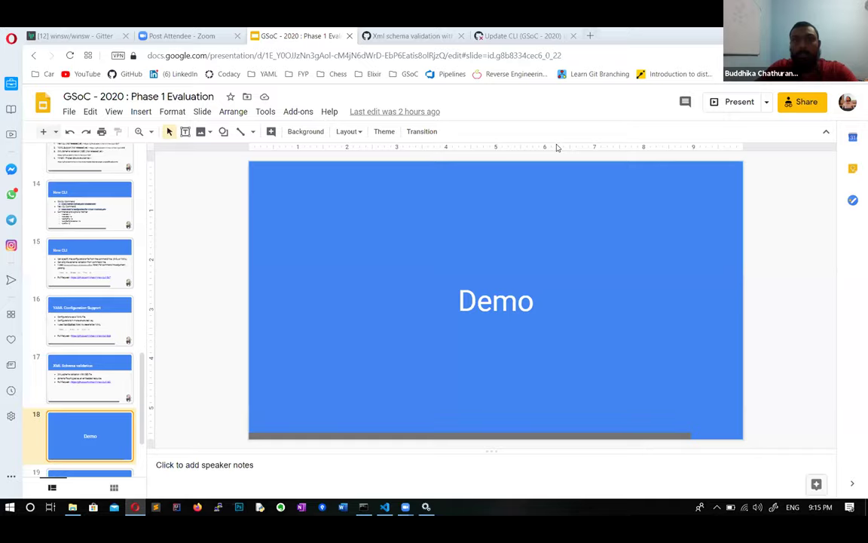
pyautogui.hotkey('ctrl', 't')
pyautogui.write('cale')
pyautogui.press('Down')
pyautogui.press('Return')
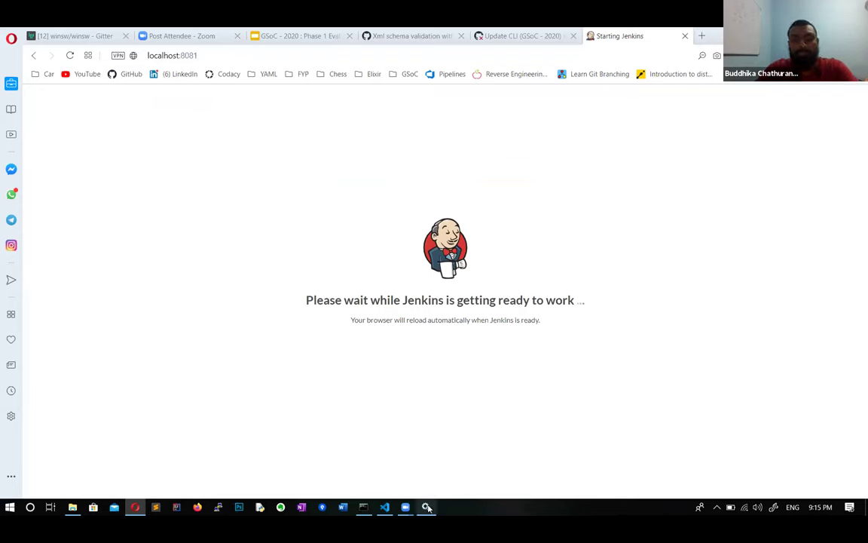
# - In the Command Prompt, run winsw stop -c "E:\Winsw Test\yml6\configs_all_new.yml" and check the Jenkins page in the Opera browser
pyautogui.moveTo(428, 509)
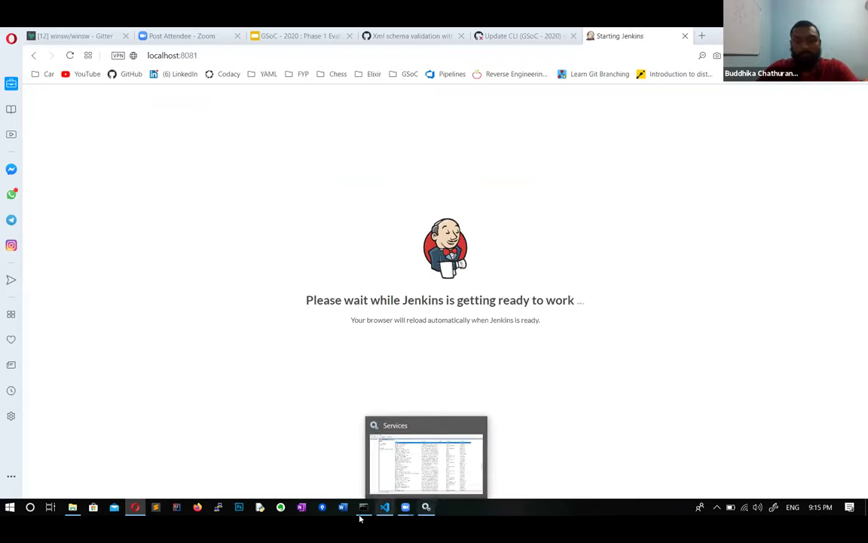
pyautogui.hotkey('alt', 'Tab')
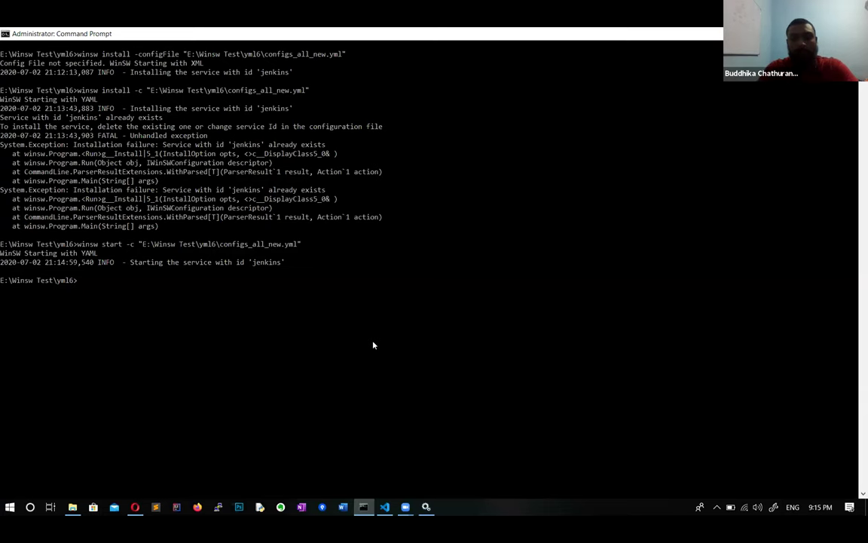
pyautogui.write('winsw stop')
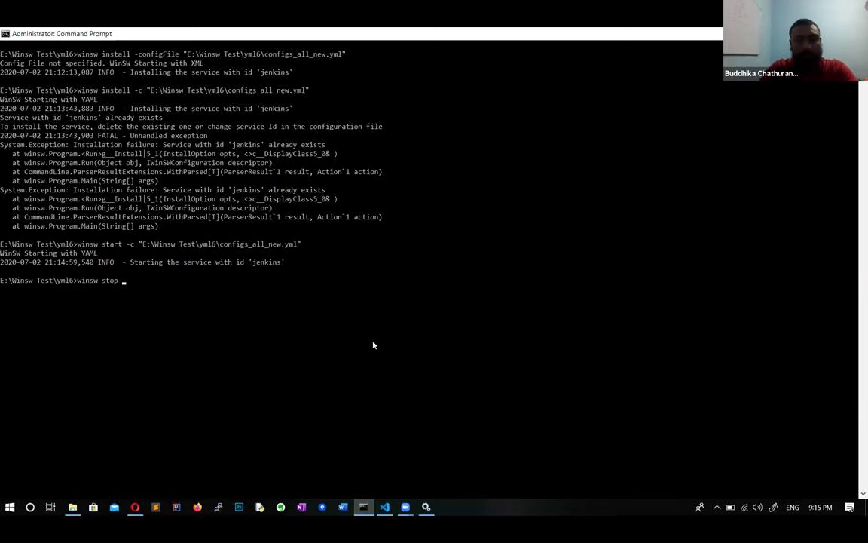
pyautogui.write(' -c')
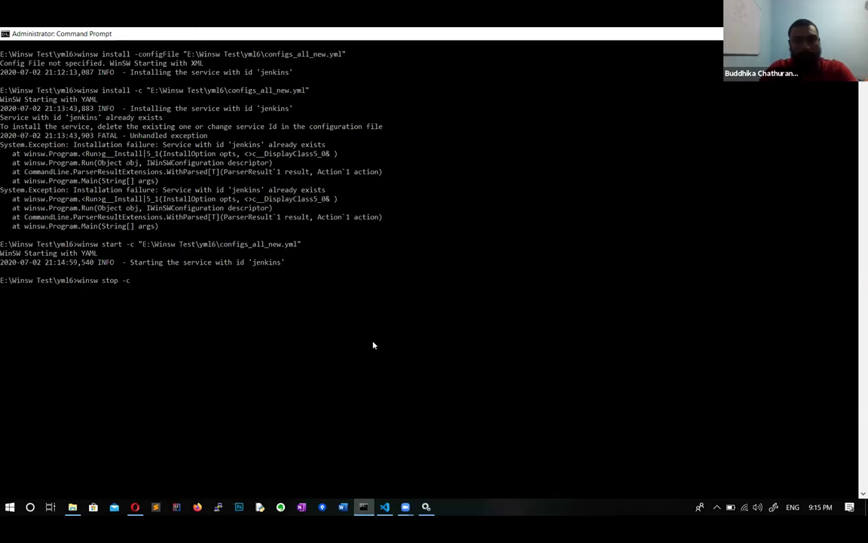
pyautogui.write('"E:\\Winsw Test\\yml6\\configs_all_new.yml"')
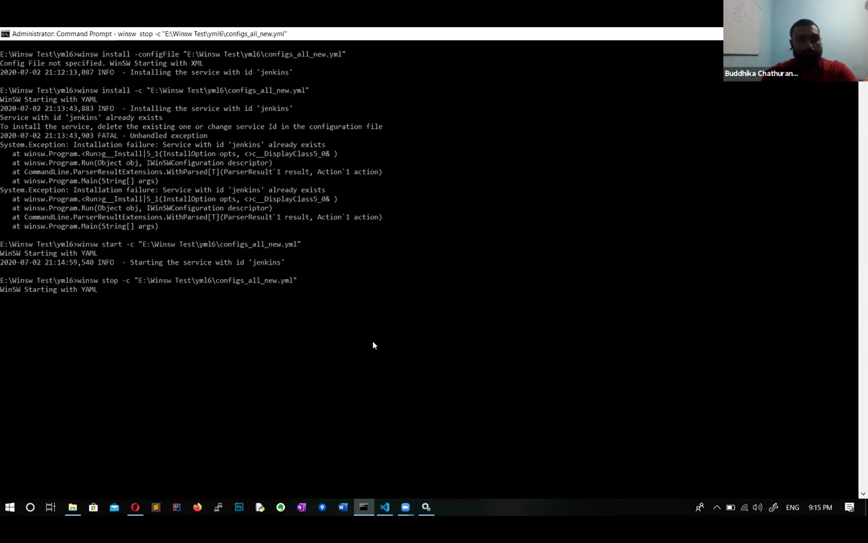
pyautogui.hotkey('alt', 'Tab')
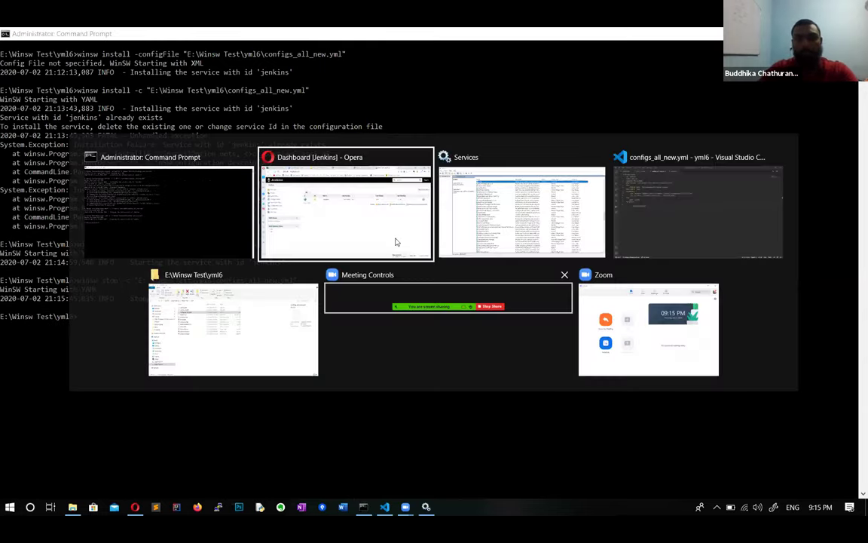
pyautogui.click(390, 229)
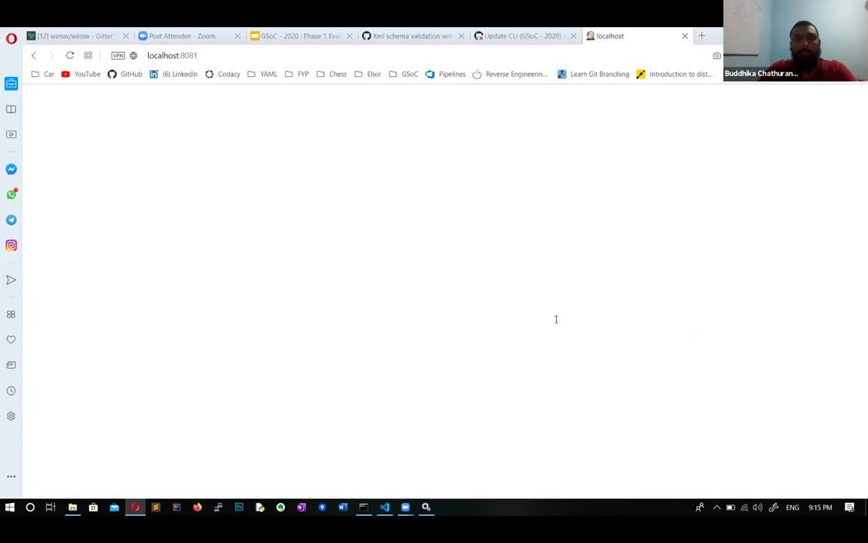
# - Return to the Command Prompt and uninstall the service with winsw uninstall -c "E:\Winsw Test\yml6\configs_all_new.yml"
pyautogui.hotkey('alt', 'Tab')
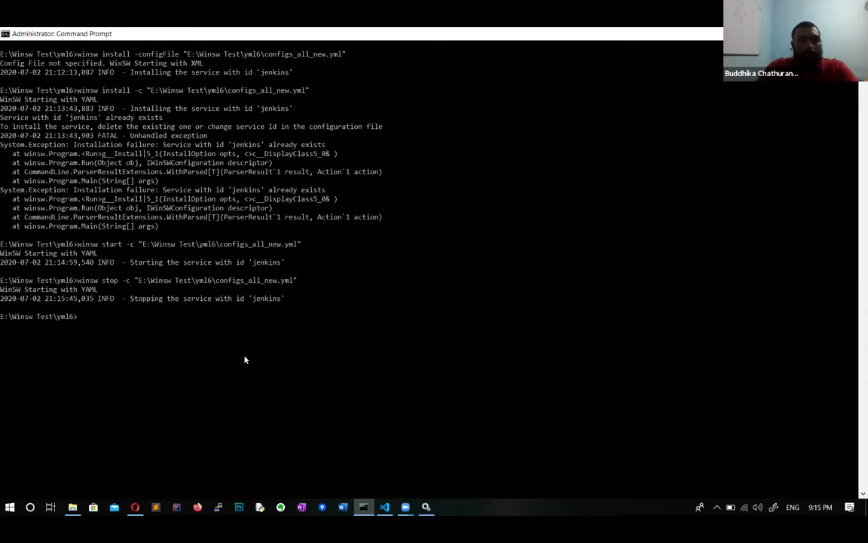
pyautogui.write('win')
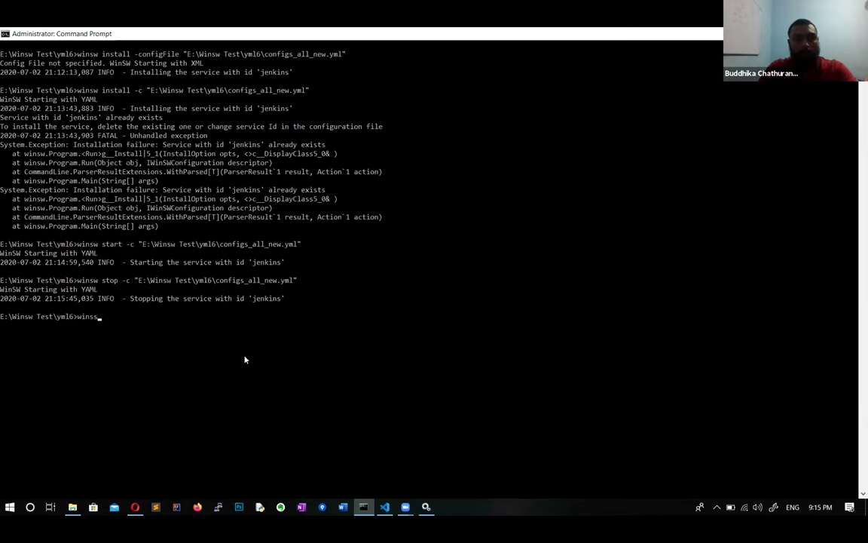
pyautogui.write('sw uninstall -c')
pyautogui.write('"E:\\Winsw Test\\yml6\\configs_all_new.yml"')
pyautogui.press('Return')
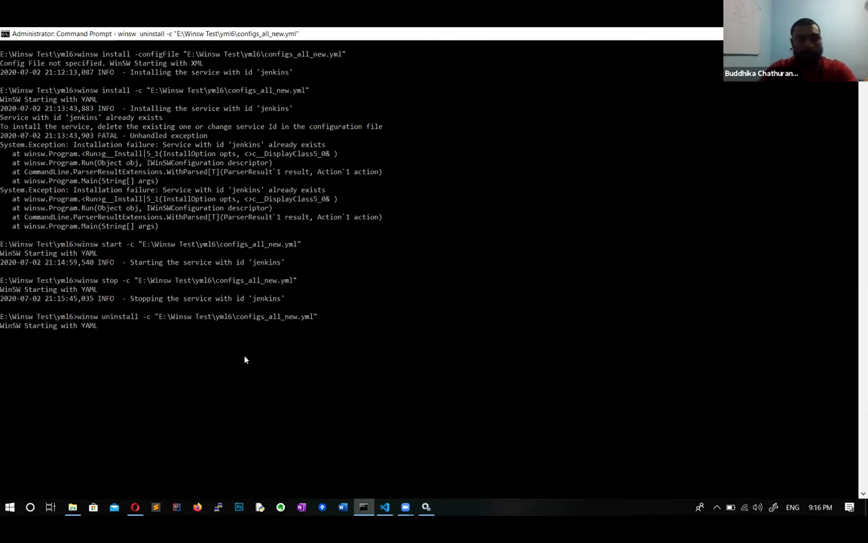
# - Run winsw lskfj to examine how the command line handles an invalid verb
pyautogui.write('winsw lskfj')
pyautogui.press('Return')
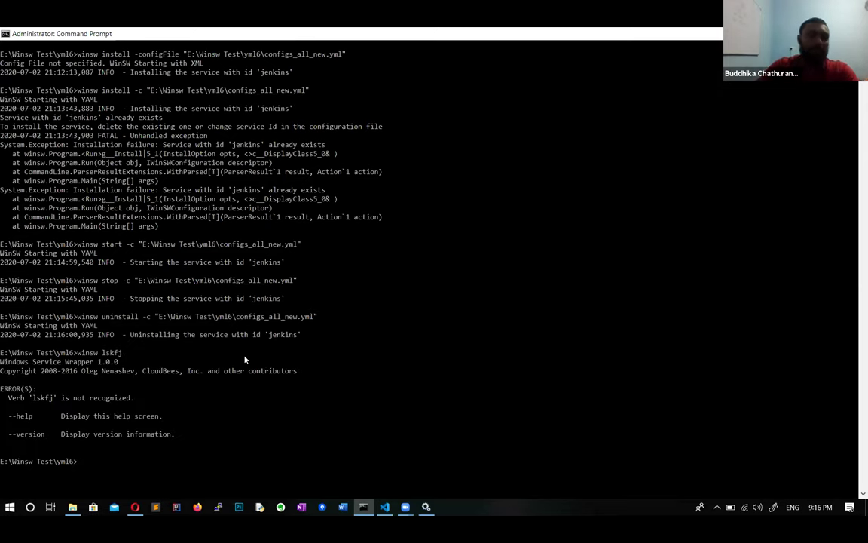
# - Run winsw install --ksjdf to examine how the command line handles an unknown option
pyautogui.scroll(-1, 243, 363)
pyautogui.moveTo(3, 369); pyautogui.dragTo(174, 441)
pyautogui.click(172, 442)
pyautogui.write('win')
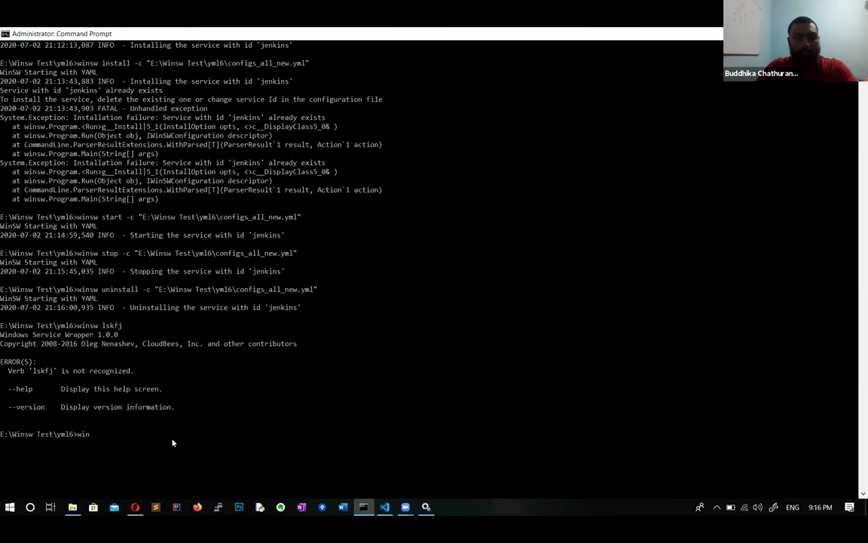
pyautogui.write('sw insta')
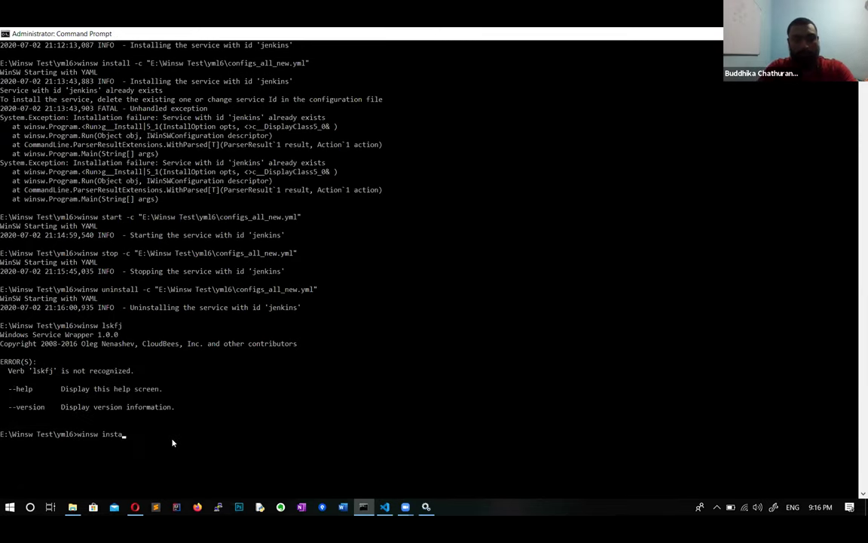
pyautogui.write('ll --ksjdf')
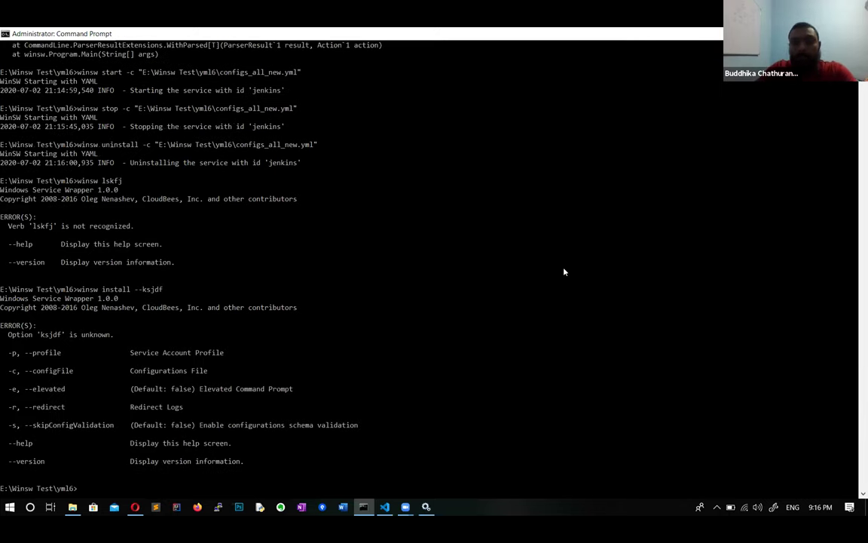
pyautogui.scroll(-3, 564, 275)
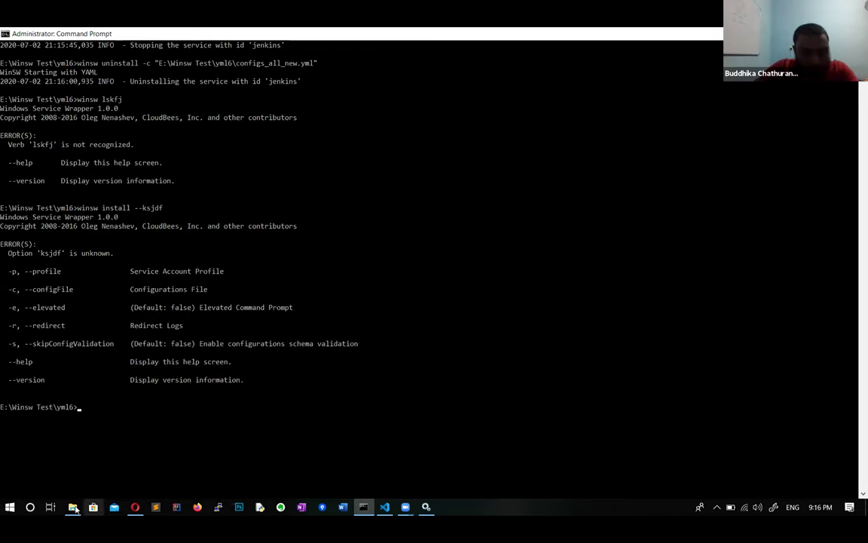
# - Point out winsw.xml in the yml6 folder and run winsw install in the Command Prompt without specifying a config file
pyautogui.hotkey('alt', 'Tab')
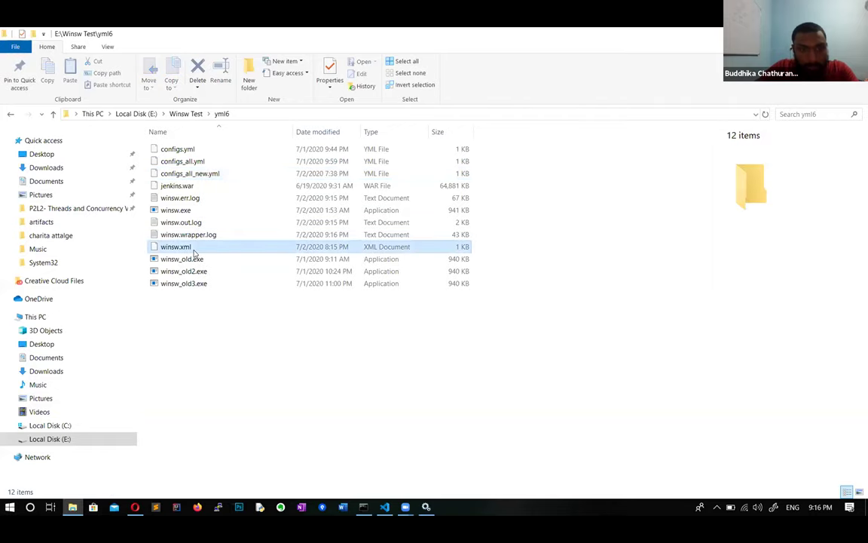
pyautogui.click(178, 246)
pyautogui.hotkey('alt', 'Tab')
pyautogui.write('winsw install')
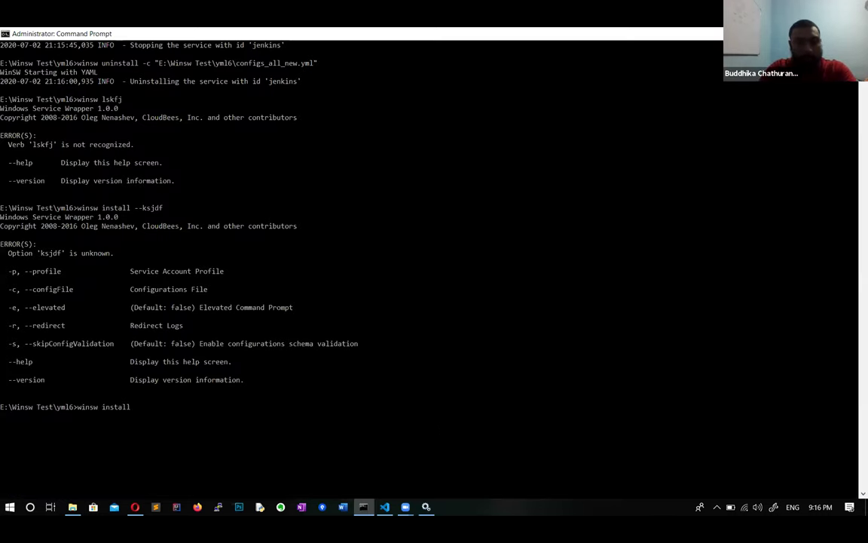
pyautogui.press('Return')
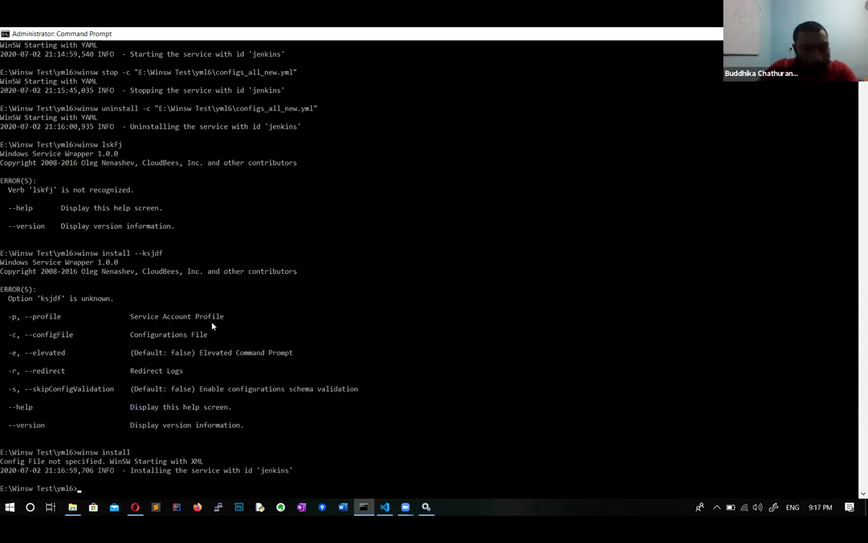
# - Run winsw install a second time to test how a duplicate service id is handled
pyautogui.write('winsw install')
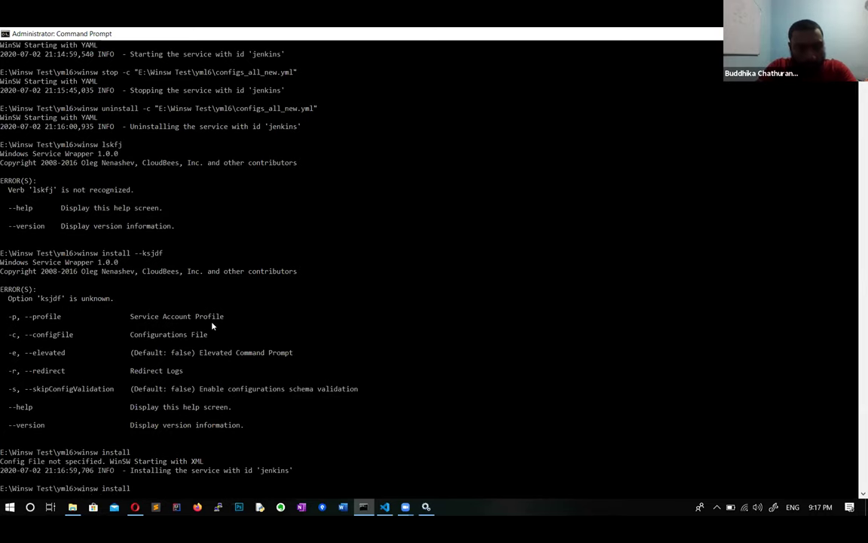
pyautogui.press('Return')
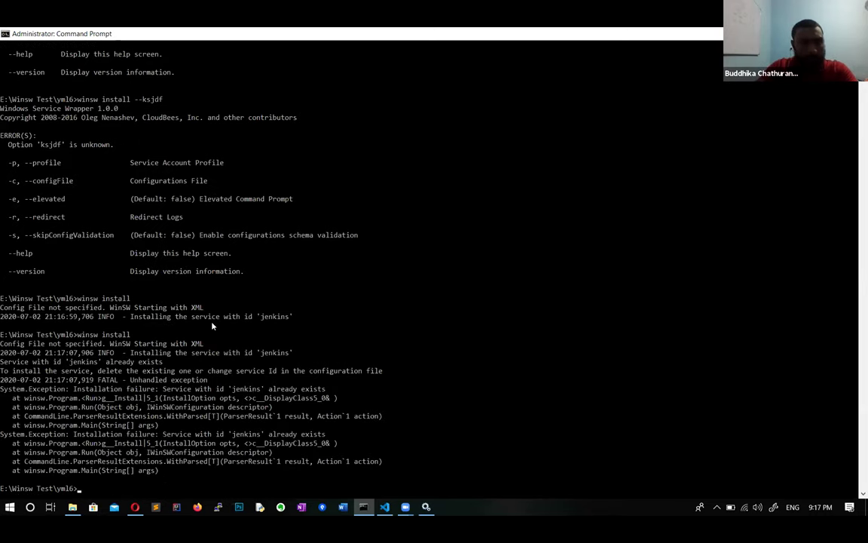
pyautogui.click(274, 361)
# - Open a second Command Prompt as administrator, remove the service with sc delete jenkins, and close that window
pyautogui.press('super')
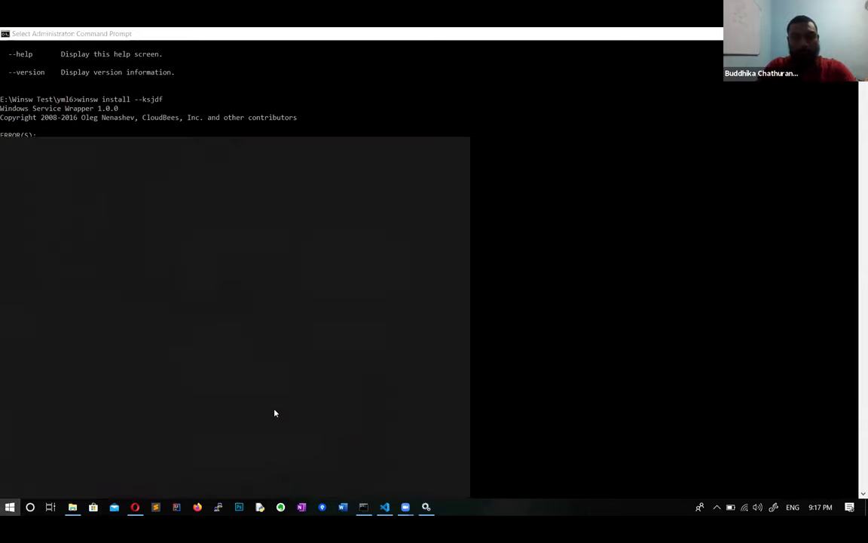
pyautogui.write('cmd')
pyautogui.rightClick(113, 190)
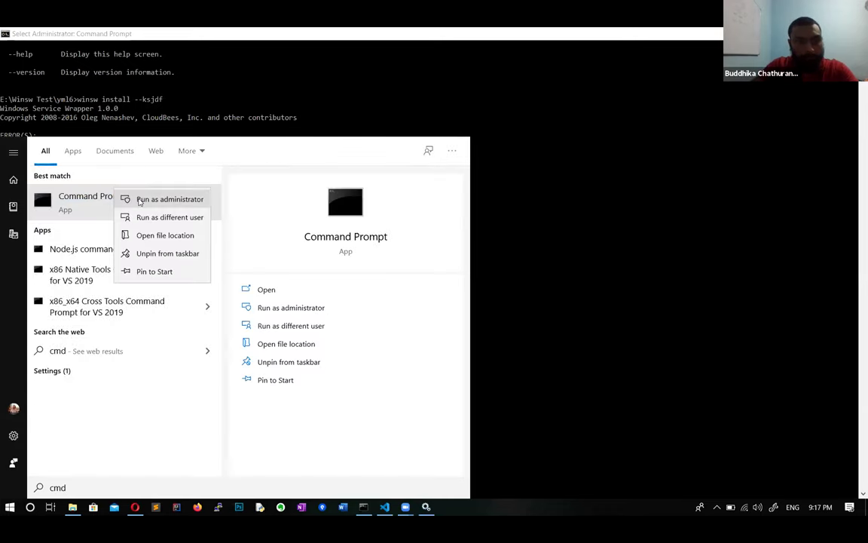
pyautogui.click(143, 195)
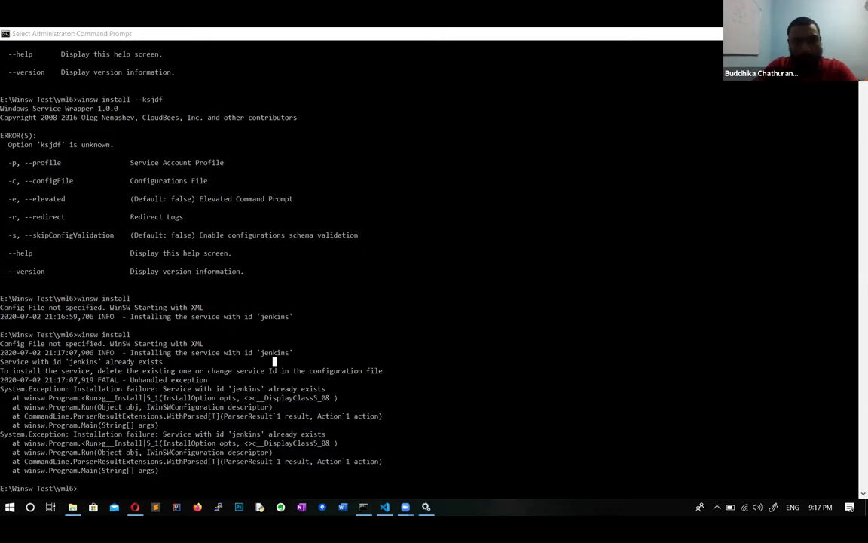
pyautogui.write('sc dele')
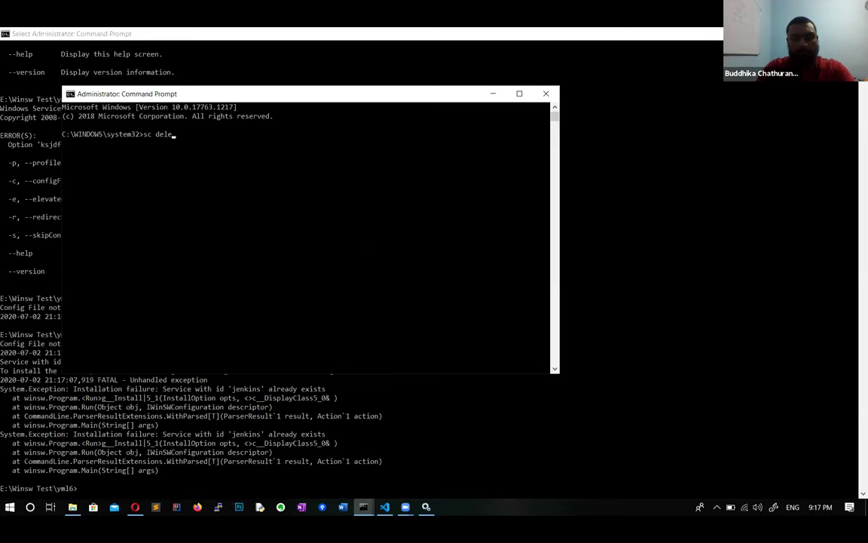
pyautogui.write('te jenkins')
pyautogui.press('Return')
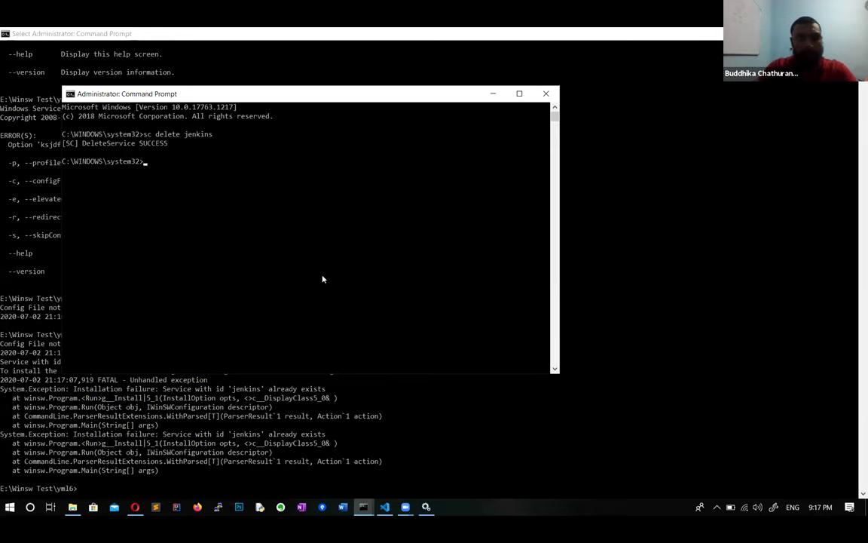
pyautogui.click(545, 94)
# - Repeat winsw install in the yml6 folder and mark the output line about starting with XML
pyautogui.press('Up')
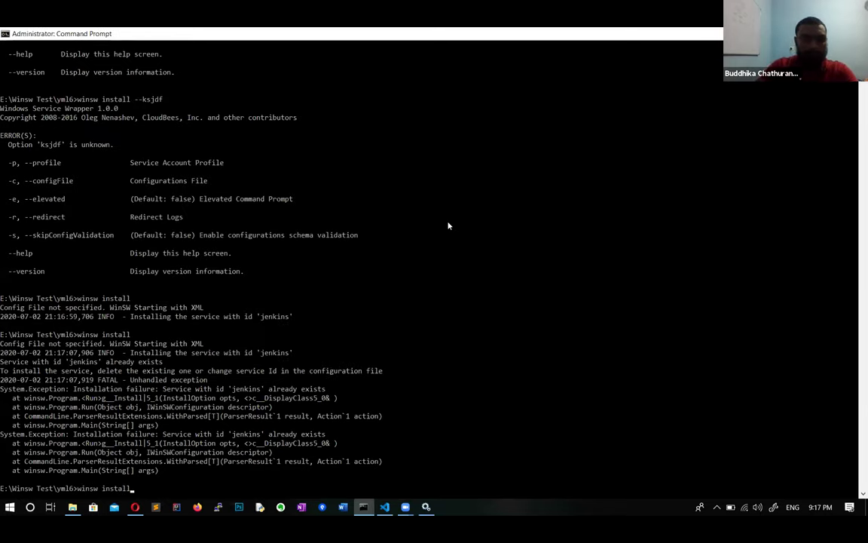
pyautogui.press('Return')
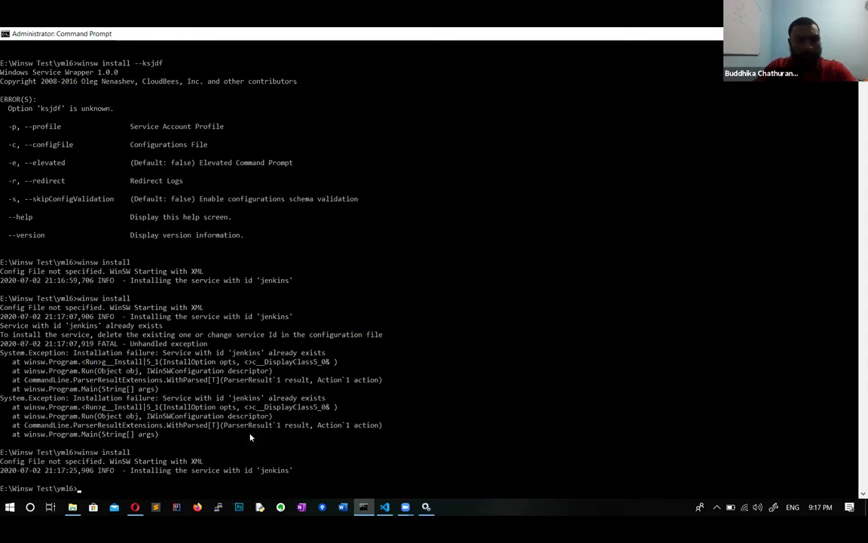
pyautogui.moveTo(2, 461); pyautogui.dragTo(185, 461)
pyautogui.click(258, 461)
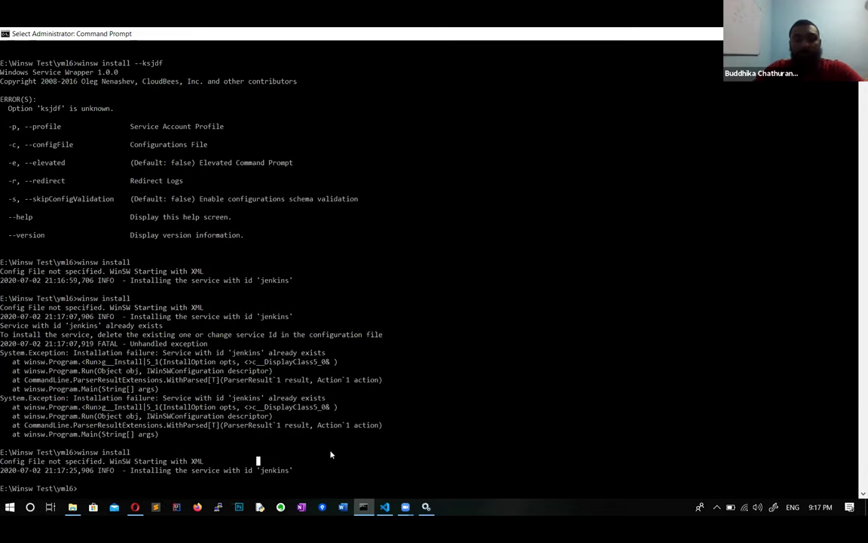
pyautogui.press('Left')
pyautogui.press('Left')
pyautogui.press('Left')
pyautogui.press('Left')
pyautogui.press('Left')
pyautogui.press('Left')
pyautogui.press('Left')
pyautogui.press('Left')
pyautogui.press('Left')
pyautogui.press('Left')
pyautogui.press('Left')
pyautogui.press('Left')
pyautogui.press('Left')
pyautogui.press('Left')
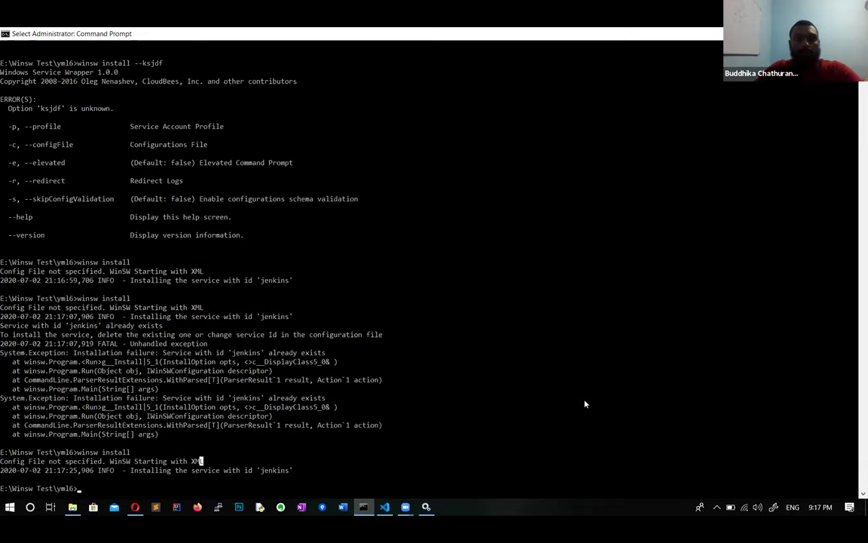
# - Switch to the Opera browser and examine XMLSchema.xsd in the changed files of pull request #460, Xml schema validation with XSD
pyautogui.hotkey('alt', 'Tab')
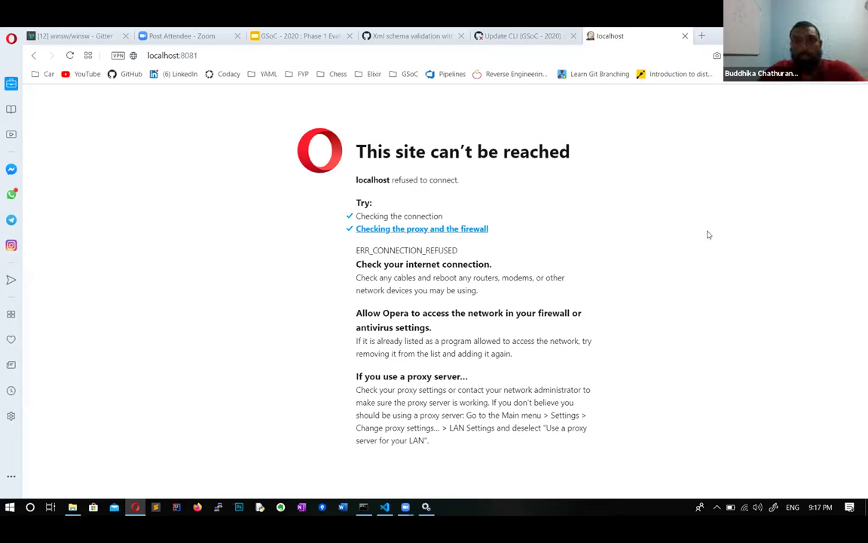
pyautogui.hotkey('ctrl', 'shift', 'Tab')
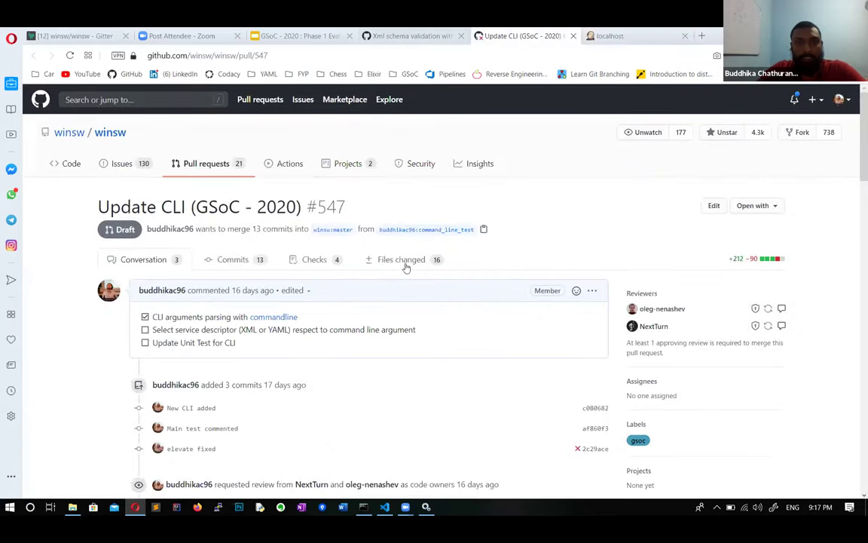
pyautogui.hotkey('ctrl', 'shift', 'Tab')
pyautogui.scroll(-5, 339, 333)
pyautogui.scroll(8, 341, 337)
pyautogui.scroll(-5, 342, 336)
pyautogui.scroll(-9, 341, 340)
pyautogui.scroll(-15, 342, 339)
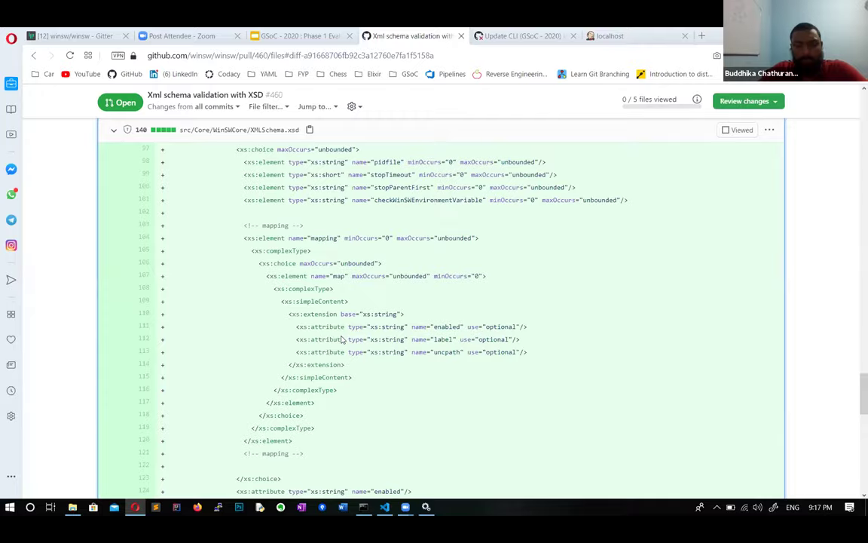
pyautogui.scroll(10, 342, 340)
pyautogui.scroll(11, 341, 339)
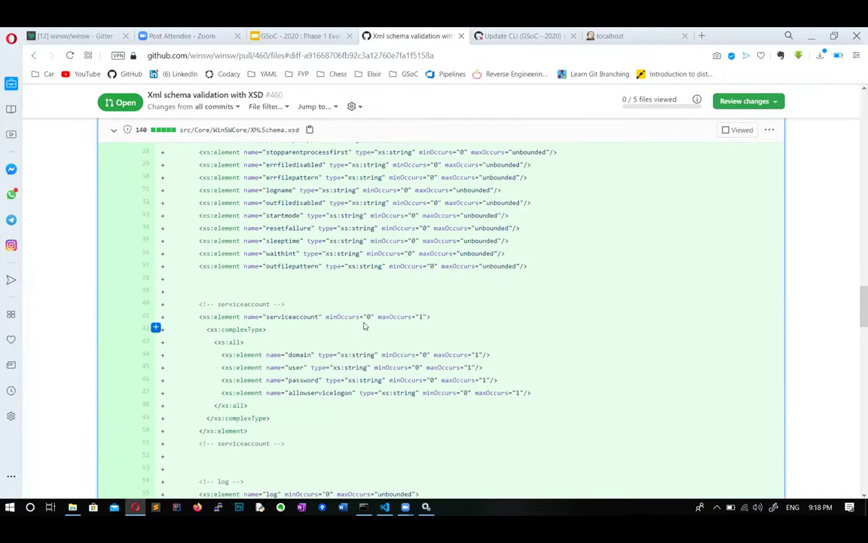
pyautogui.scroll(6, 364, 326)
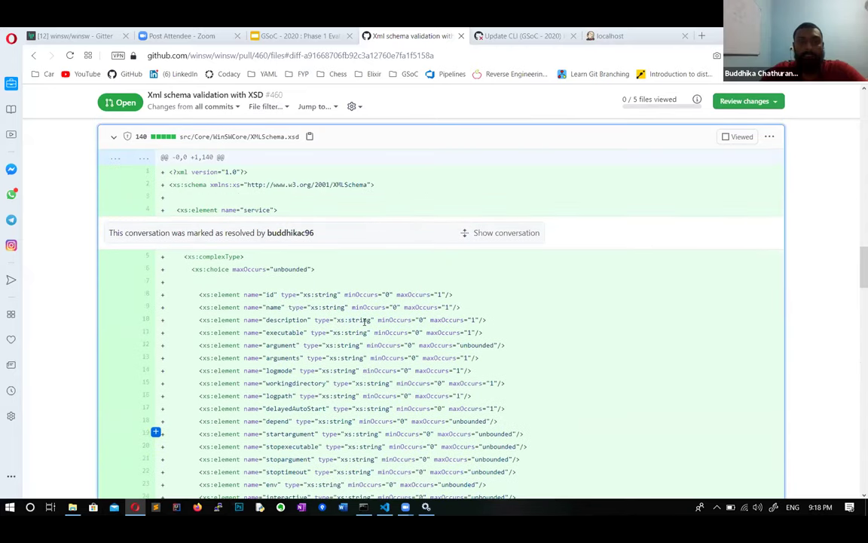
pyautogui.scroll(-1, 364, 322)
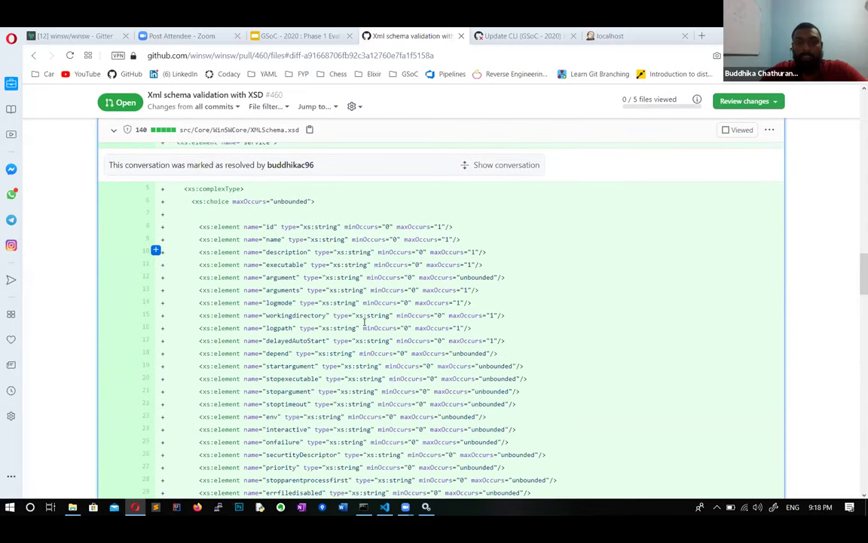
pyautogui.scroll(-20, 364, 322)
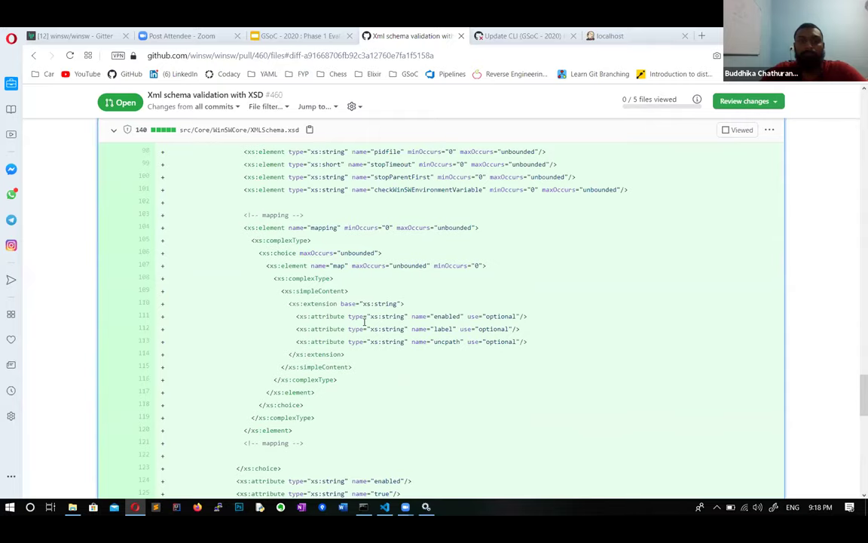
pyautogui.scroll(12, 364, 326)
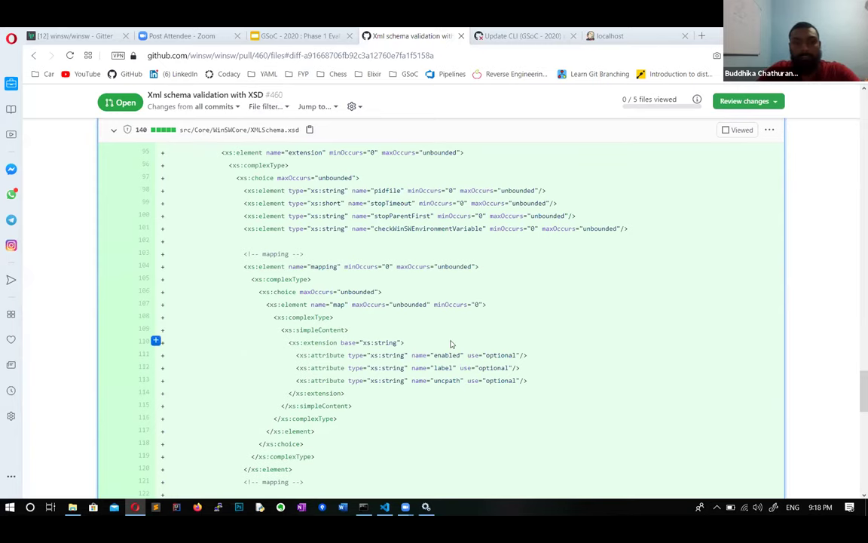
pyautogui.scroll(-4, 452, 344)
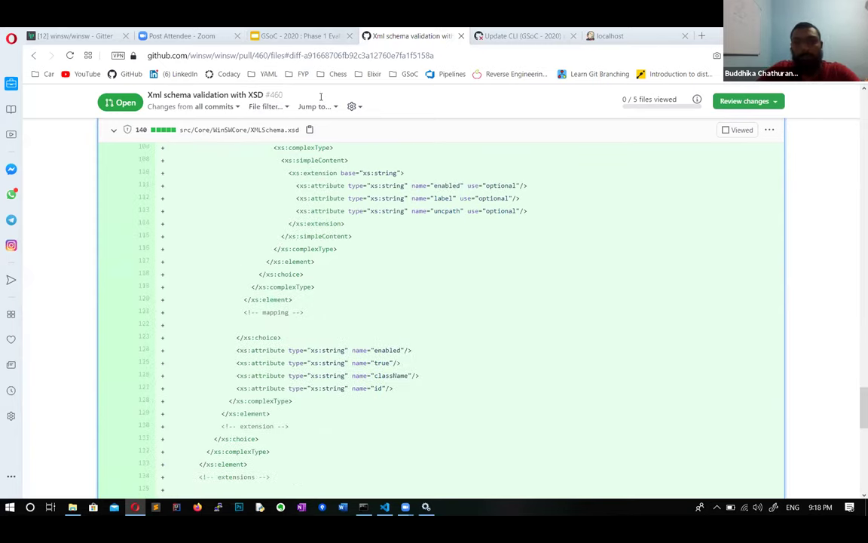
# - Present the GSoC 2020 Phase 1 slides full screen from the Demo slide and advance to Q & A
pyautogui.click(297, 35)
pyautogui.click(736, 102)
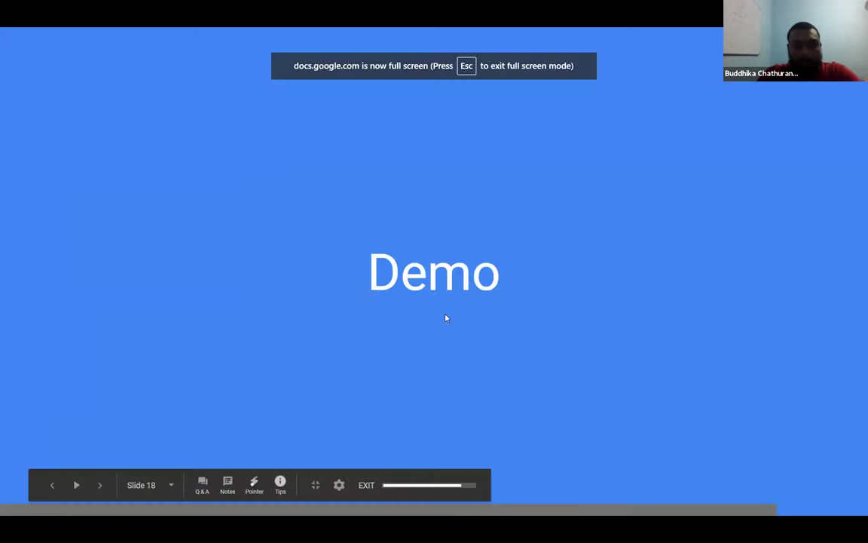
pyautogui.press('Right')
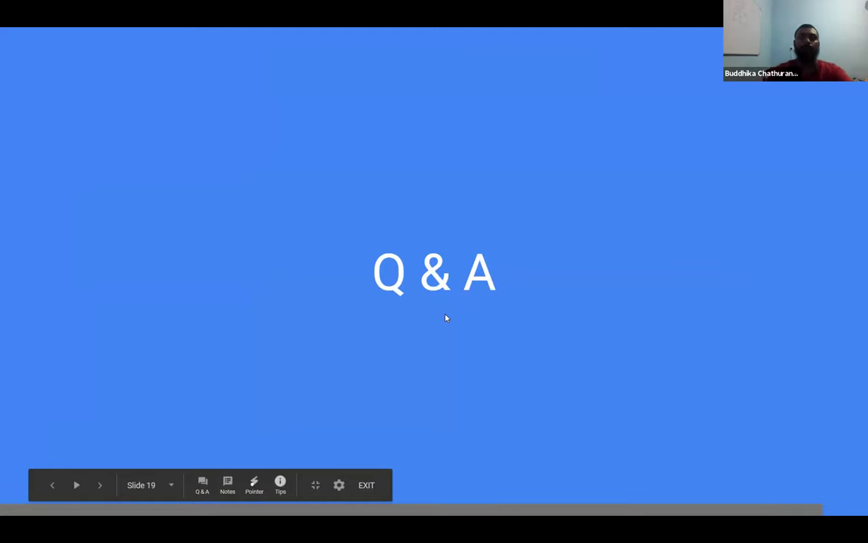
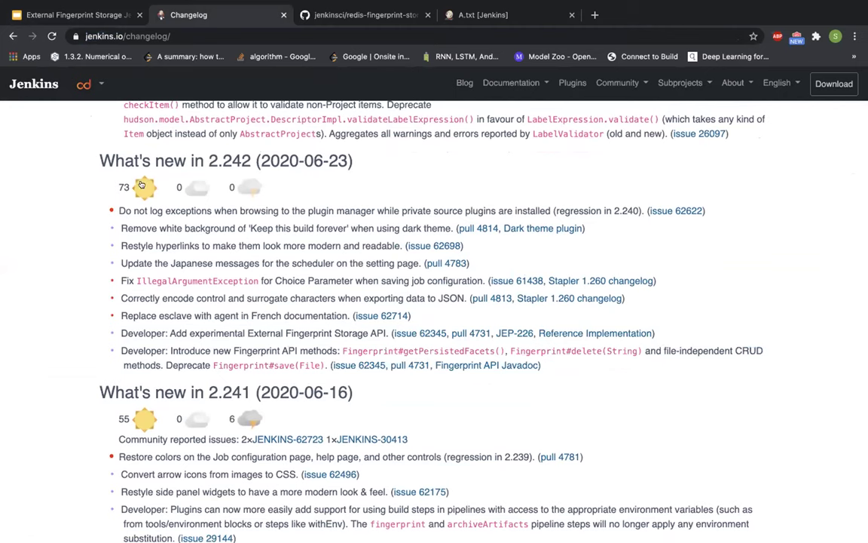
# - Review the Jenkins 2.242 changelog and the Achievements slide, and read the README in the jenkinsci/redis-fingerprint-storage-plugin repository
pyautogui.moveTo(146, 189)
pyautogui.click(89, 15)
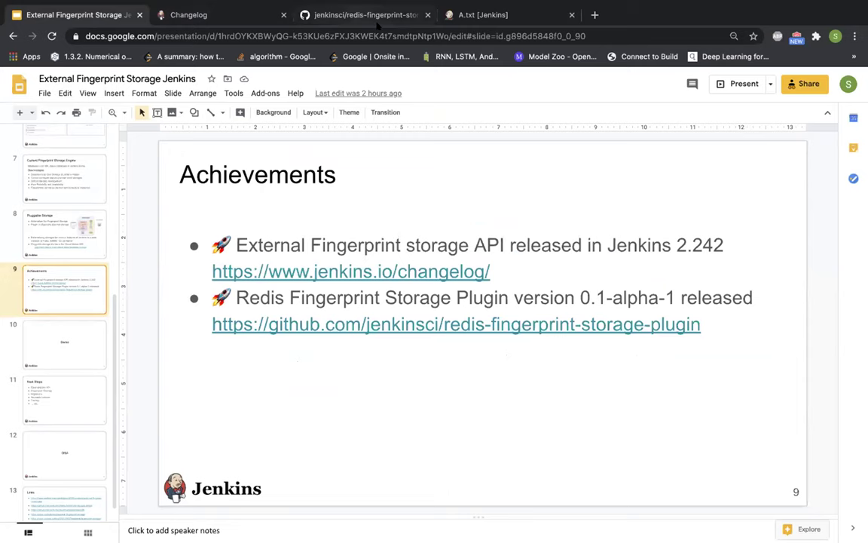
pyautogui.click(326, 14)
pyautogui.scroll(-5, 411, 151)
pyautogui.scroll(4, 409, 173)
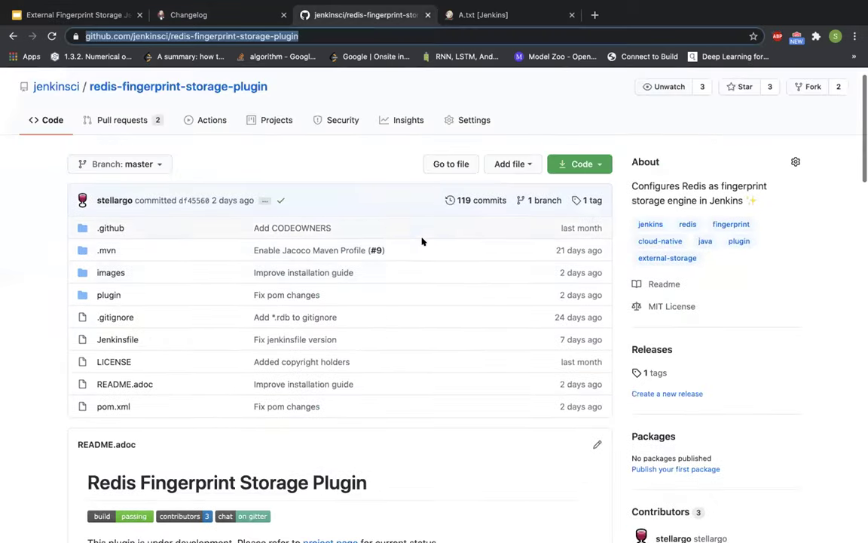
pyautogui.scroll(-4, 422, 241)
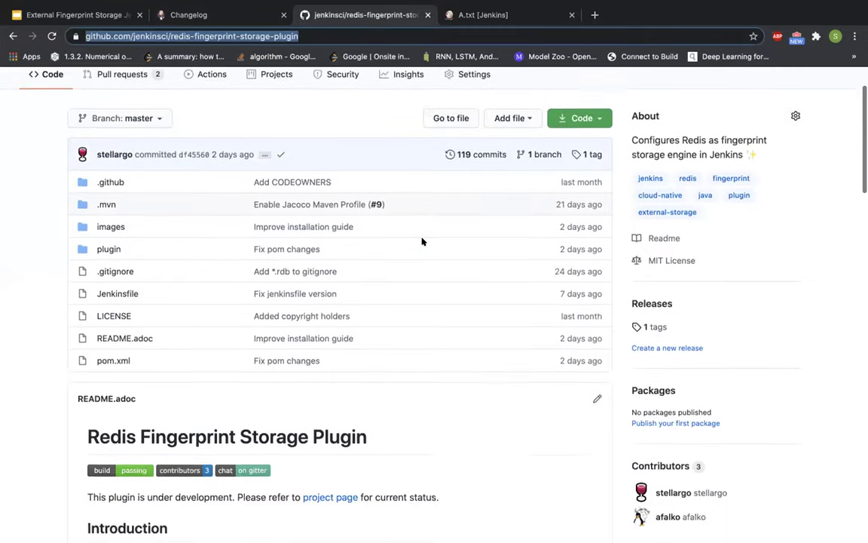
pyautogui.scroll(-6, 422, 242)
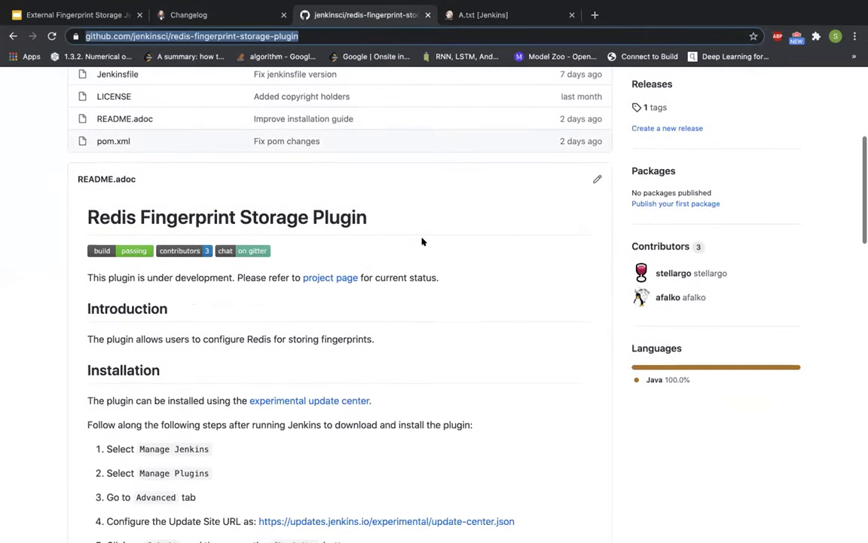
pyautogui.scroll(-10, 422, 242)
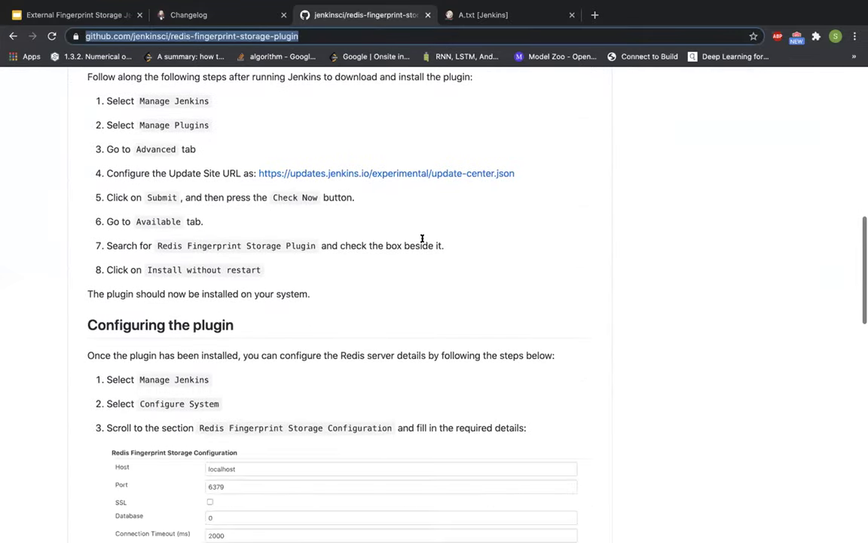
# - Read the installation, configuration and local development sections of the redis-fingerprint-storage-plugin README
pyautogui.scroll(1, 422, 240)
pyautogui.scroll(-9, 422, 240)
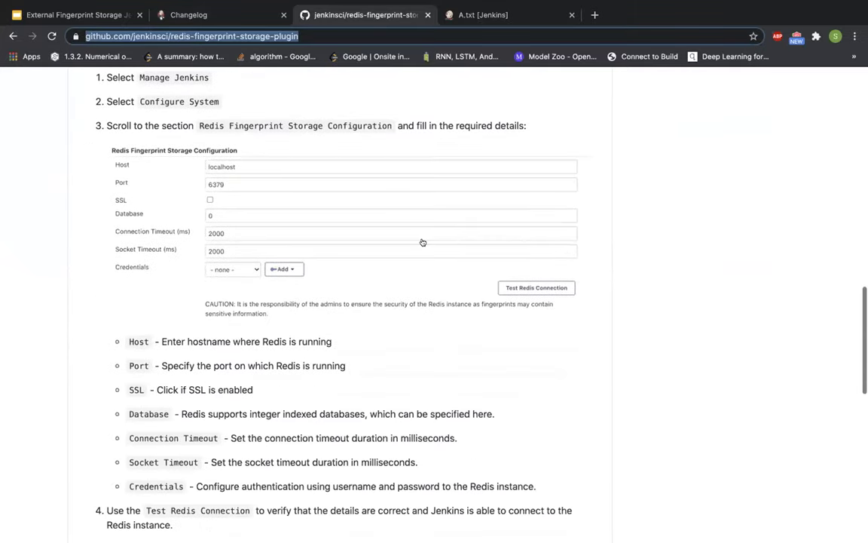
pyautogui.scroll(-9, 422, 241)
pyautogui.scroll(20, 422, 241)
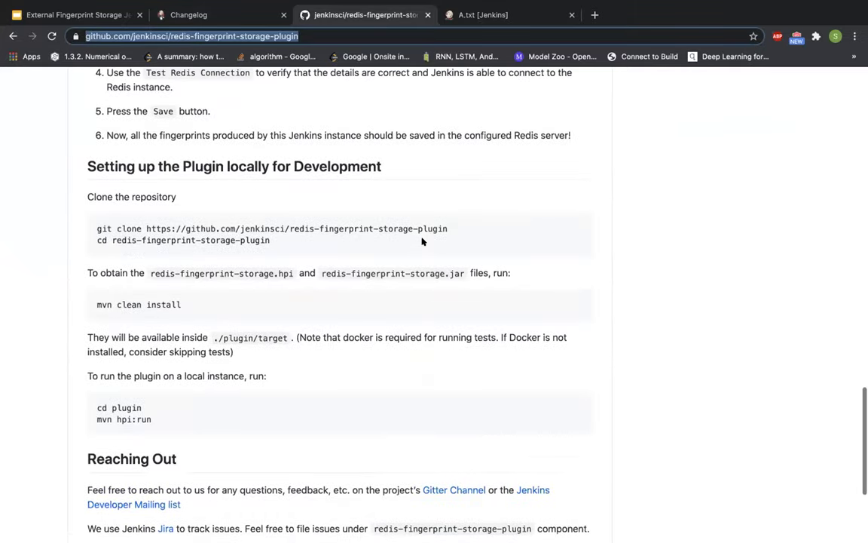
pyautogui.scroll(11, 422, 241)
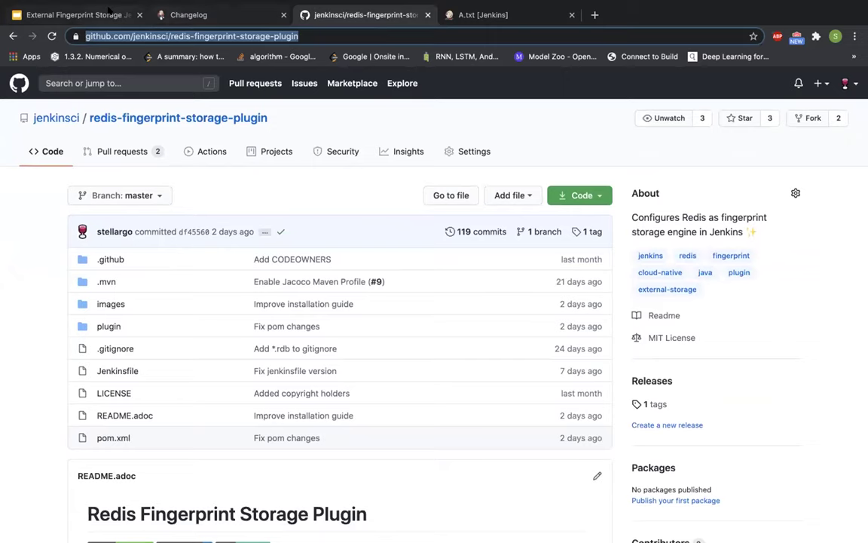
# - Return to the External Fingerprint Storage Jenkins presentation and display the Demo slide
pyautogui.click(109, 11)
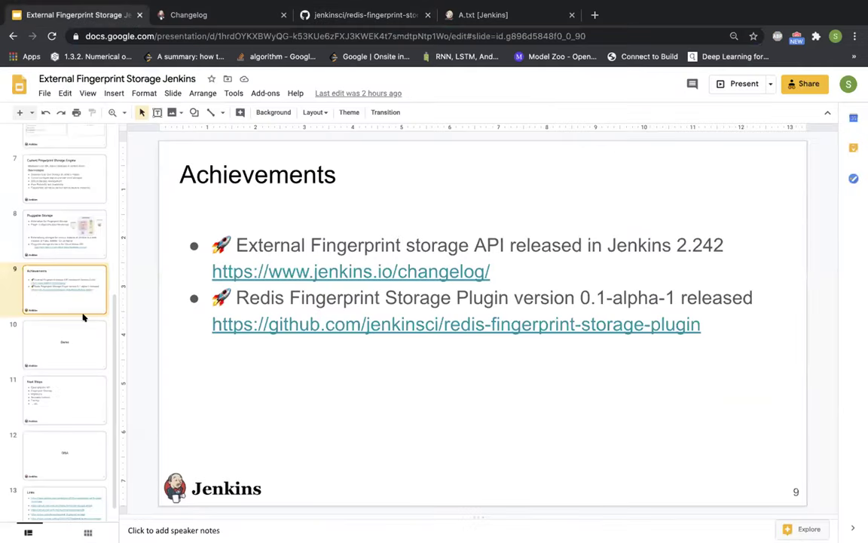
pyautogui.scroll(-1, 83, 316)
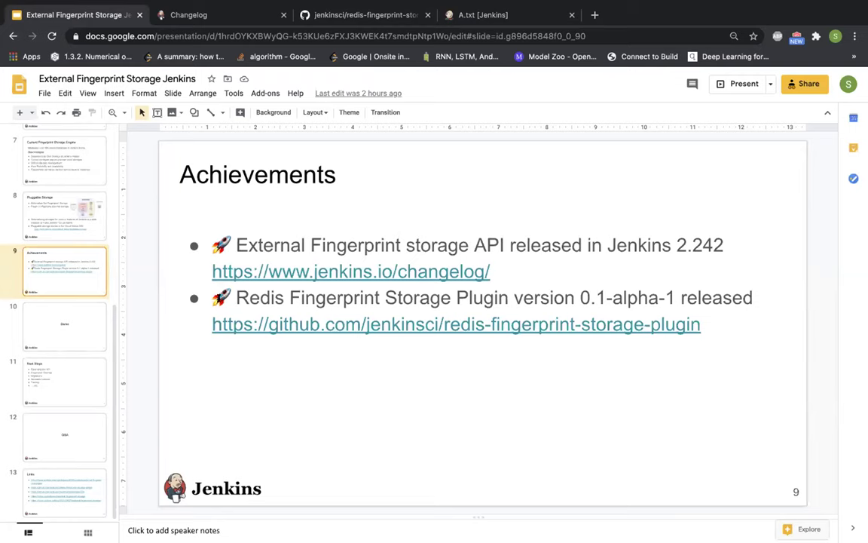
pyautogui.click(73, 346)
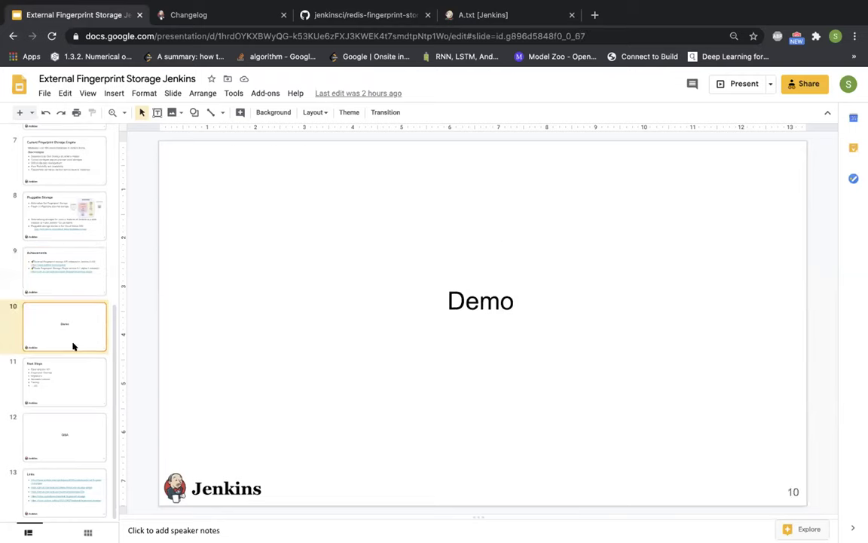
# - Switch to the redis-fingerprint-storage-plugin project in IntelliJ IDEA and run the redis-fingerprint-storage [hpi:run] configuration
pyautogui.hotkey('ctrl', 'Right')
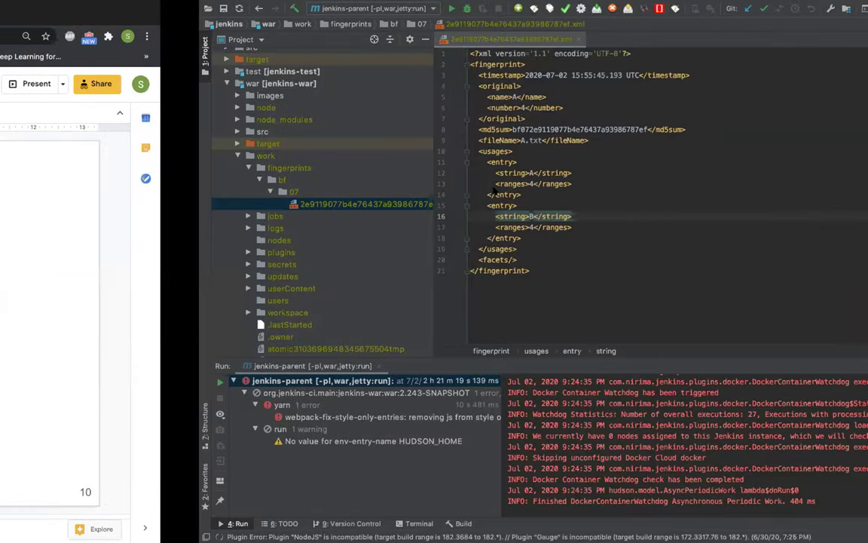
pyautogui.hotkey('ctrl', 'Right')
pyautogui.click(262, 306)
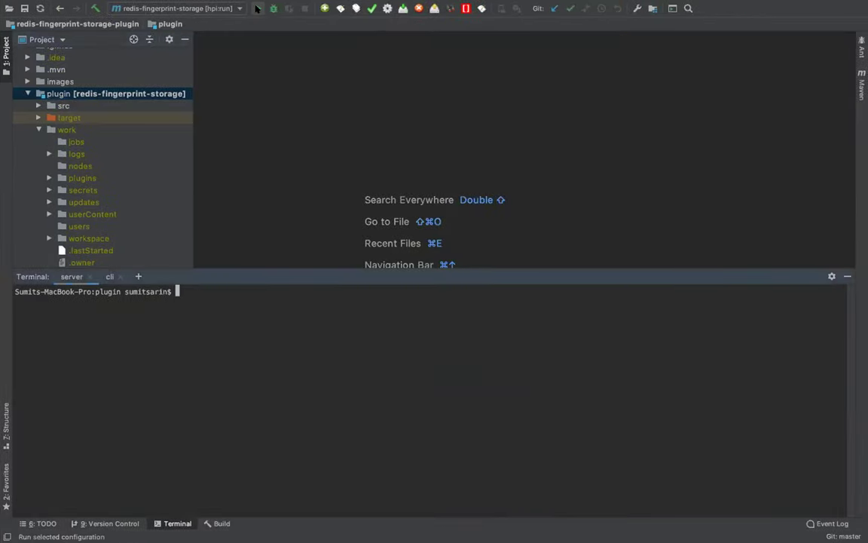
pyautogui.click(257, 9)
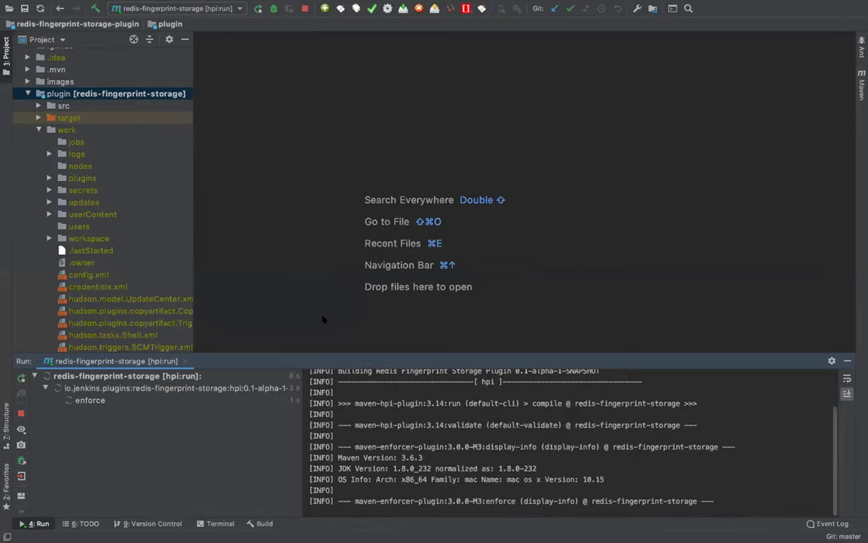
# - Switch to Chrome and load localhost:8080/jenkins/ in place of the A.txt fingerprint page
pyautogui.hotkey('ctrl', 'Left')
pyautogui.hotkey('ctrl', 'Left')
pyautogui.press('super+4')
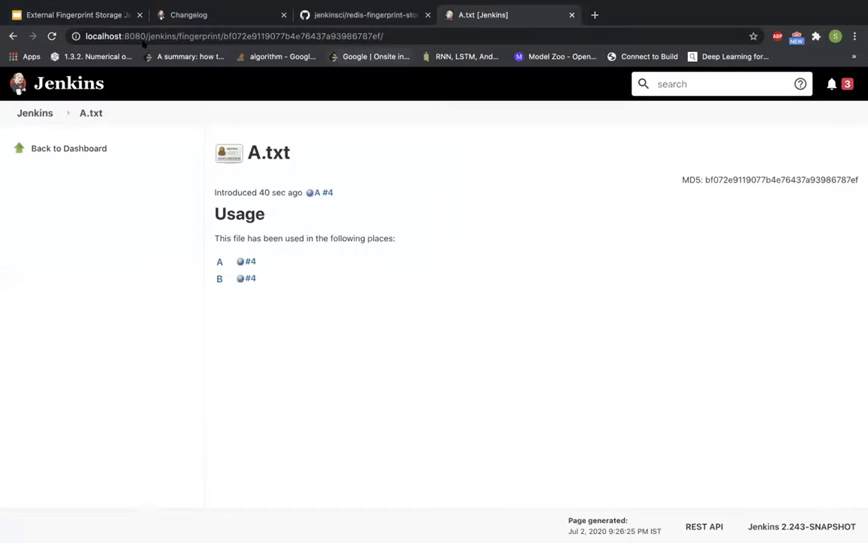
pyautogui.moveTo(383, 35); pyautogui.dragTo(176, 36)
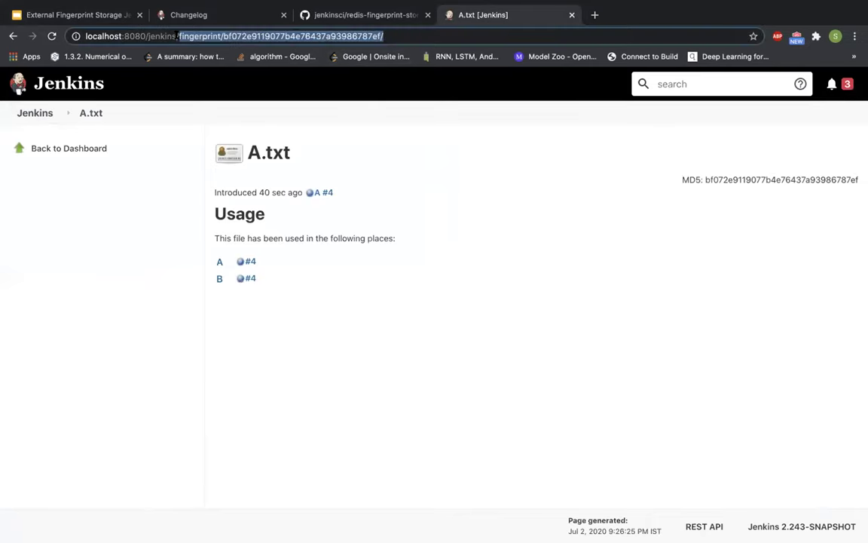
pyautogui.press('BackSpace')
pyautogui.press('Return')
# - Check the hpi:run startup output in IntelliJ IDEA, and reload localhost:8080/jenkins/ in Chrome
pyautogui.hotkey('ctrl', 'Right')
pyautogui.hotkey('ctrl', 'Right')
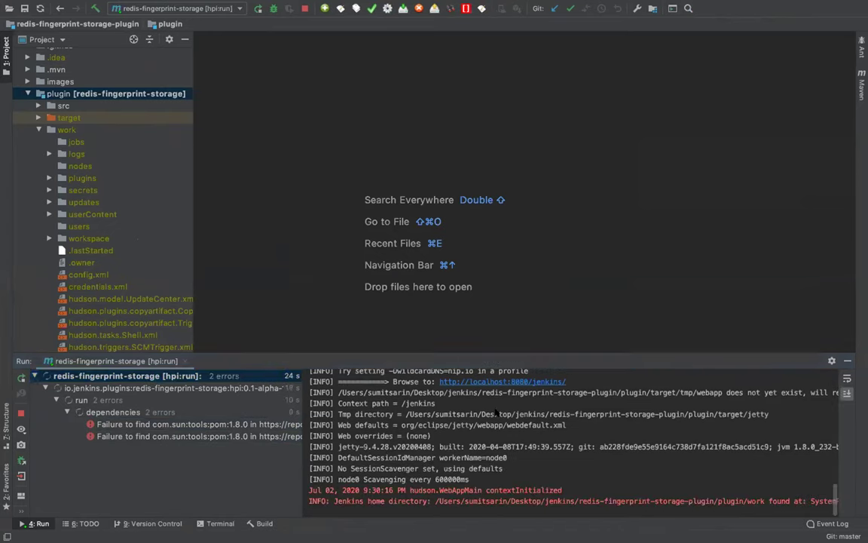
pyautogui.hotkey('ctrl', 'Left')
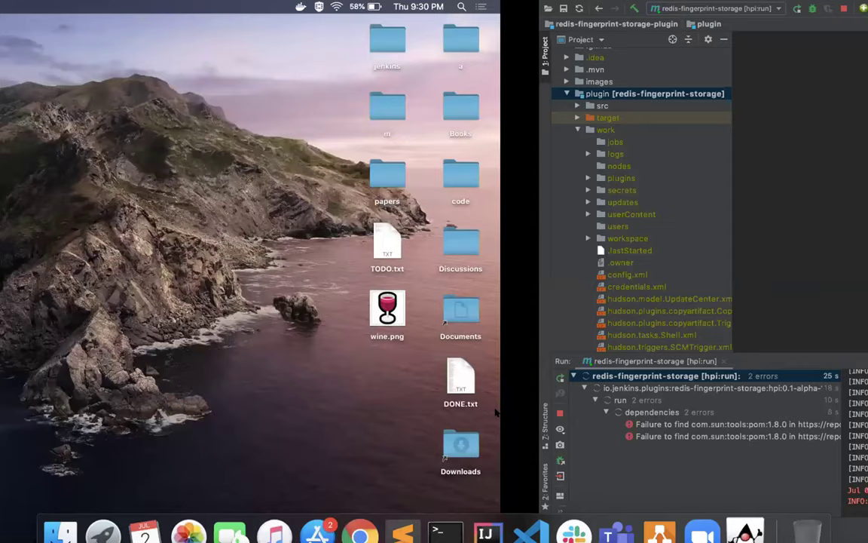
pyautogui.hotkey('ctrl', 'Left')
pyautogui.hotkey('ctrl', 'Left')
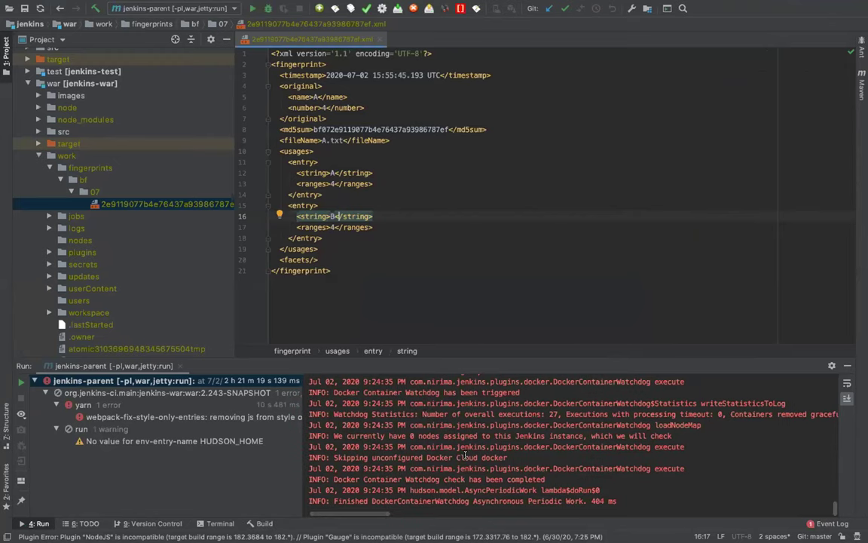
pyautogui.hotkey('ctrl', 'Left')
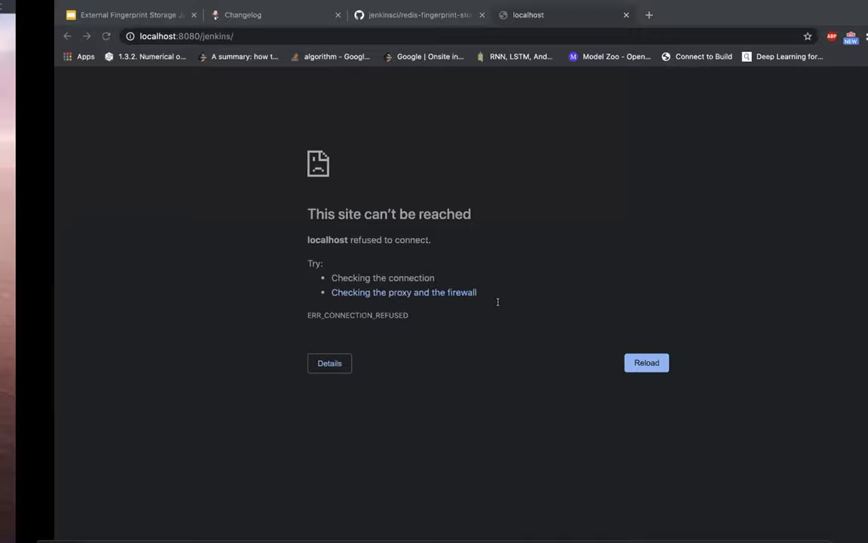
pyautogui.click(448, 36)
pyautogui.press('Return')
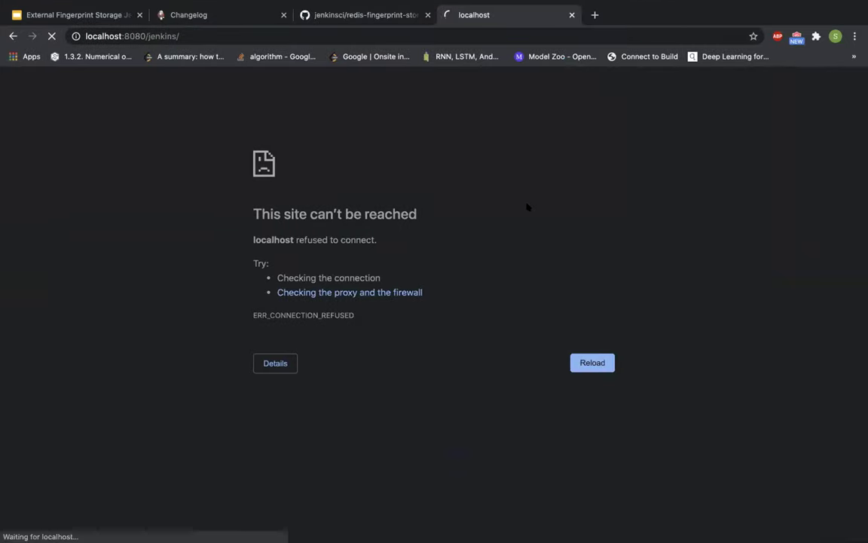
# - Inspect the redis-fingerprint-storage run output in IntelliJ IDEA again and return to the Jenkins page in Chrome
pyautogui.hotkey('ctrl', 'Right')
pyautogui.hotkey('ctrl', 'Right')
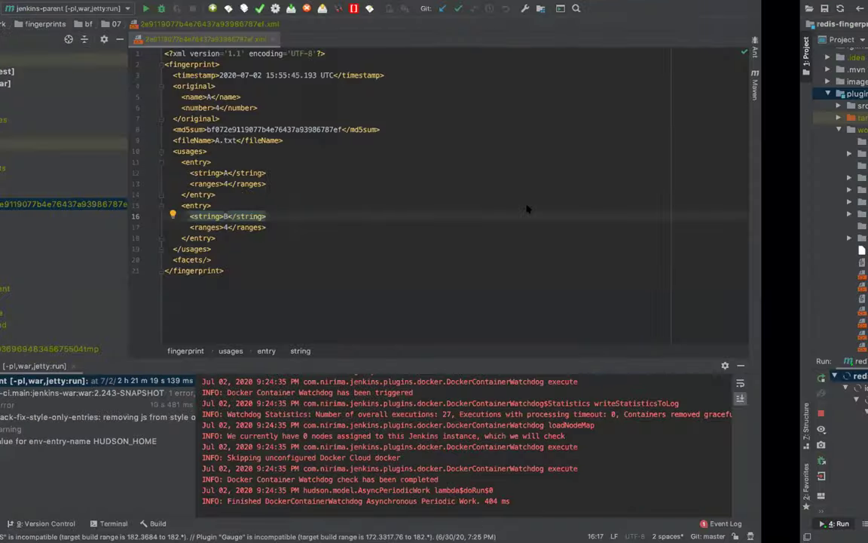
pyautogui.hotkey('ctrl', 'Up')
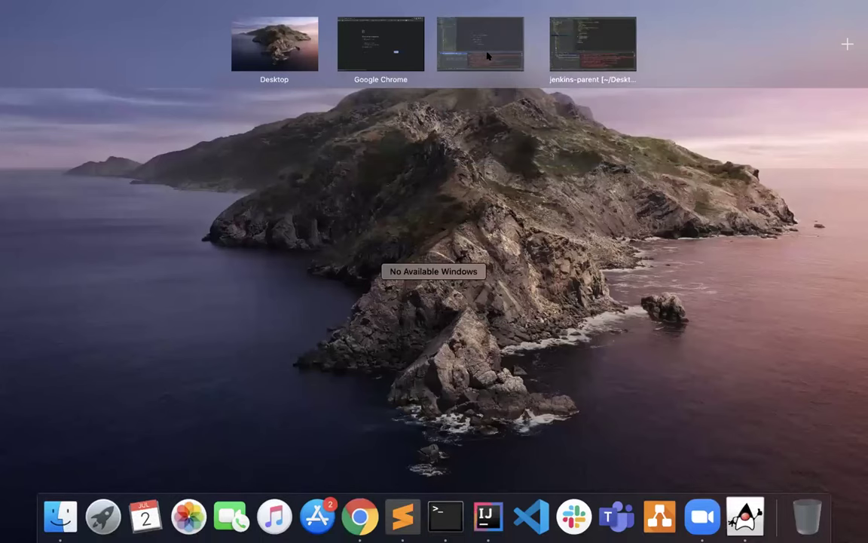
pyautogui.click(444, 47)
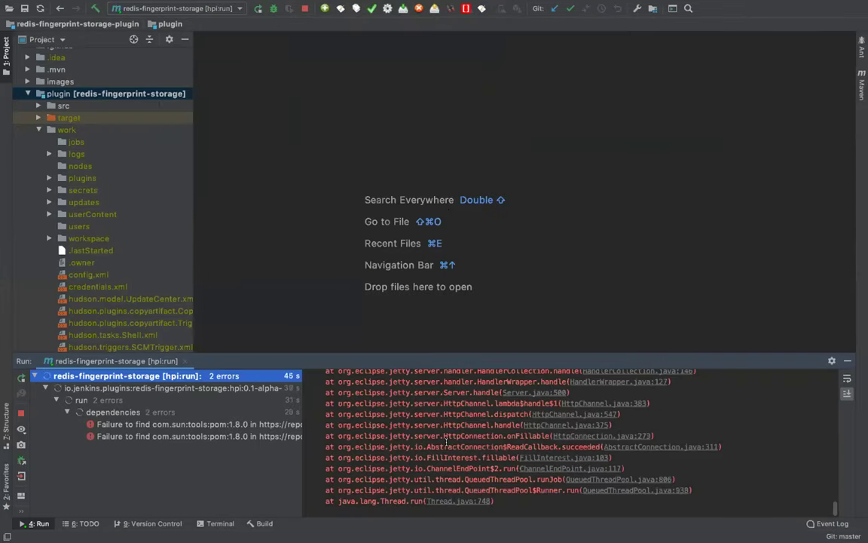
pyautogui.hotkey('ctrl', 'Left')
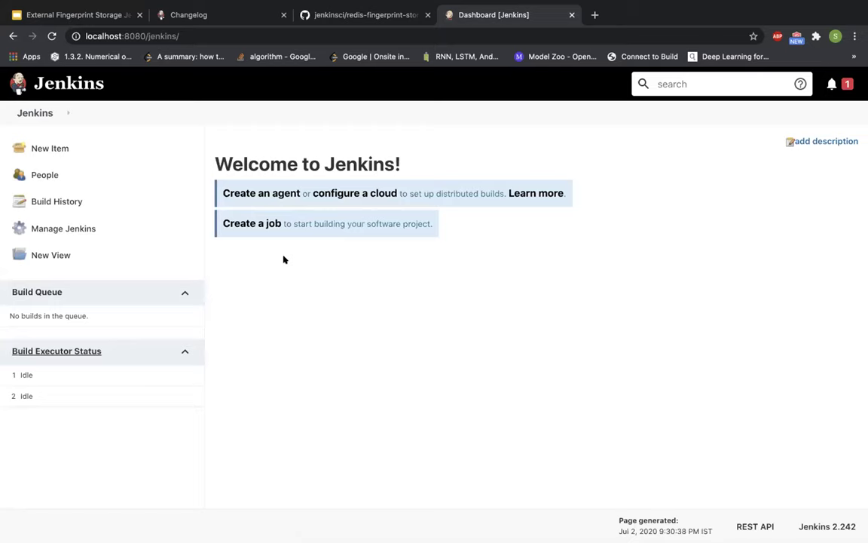
# - Open the Jenkins Plugin Manager from Manage Jenkins and show the available plugins
pyautogui.click(87, 229)
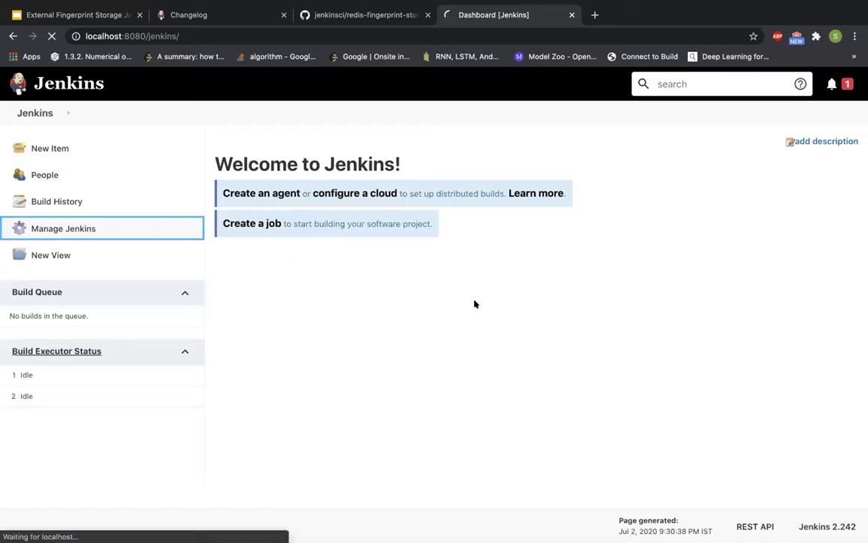
pyautogui.click(654, 303)
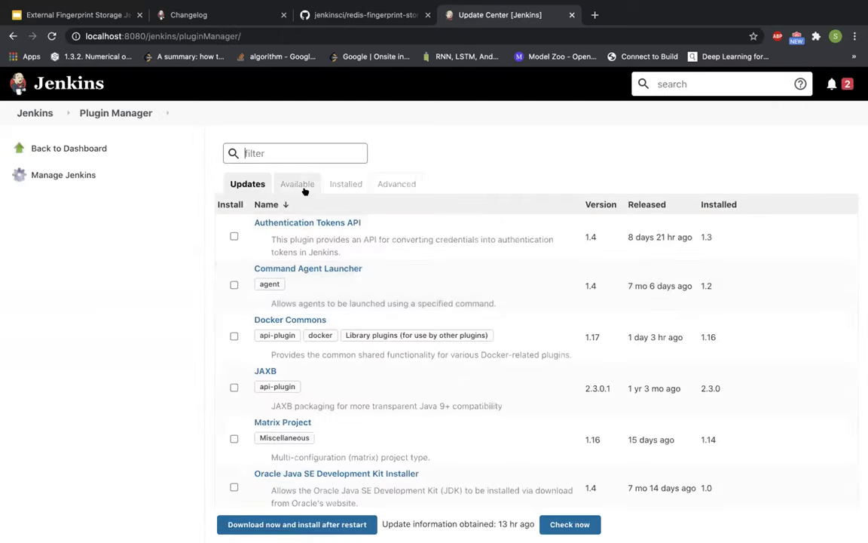
pyautogui.click(304, 186)
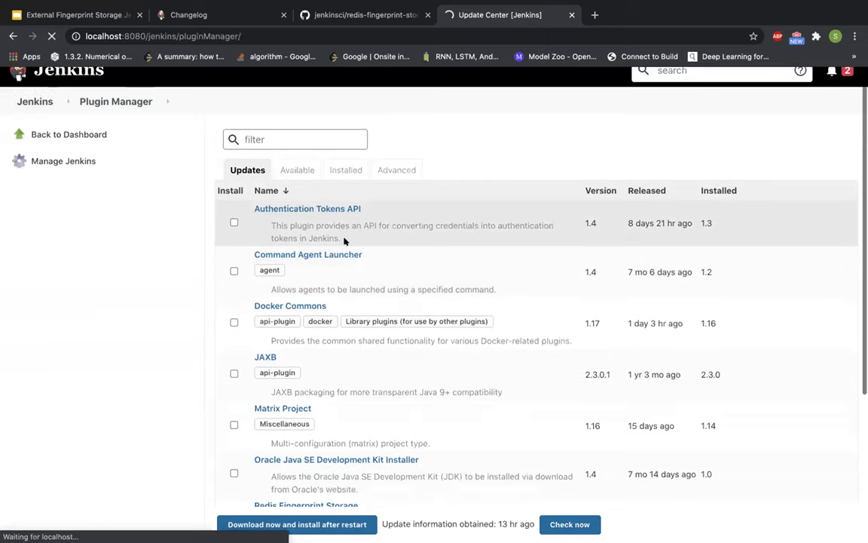
pyautogui.scroll(-2, 397, 238)
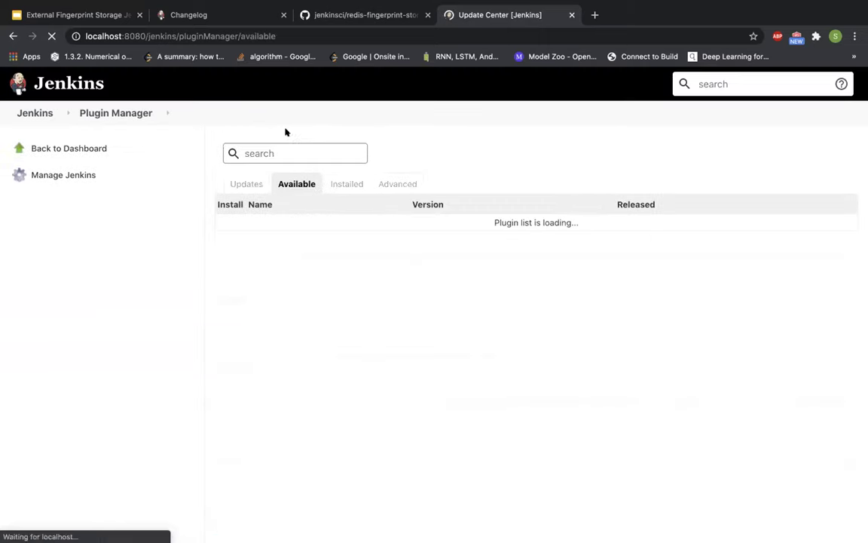
pyautogui.scroll(1, 330, 168)
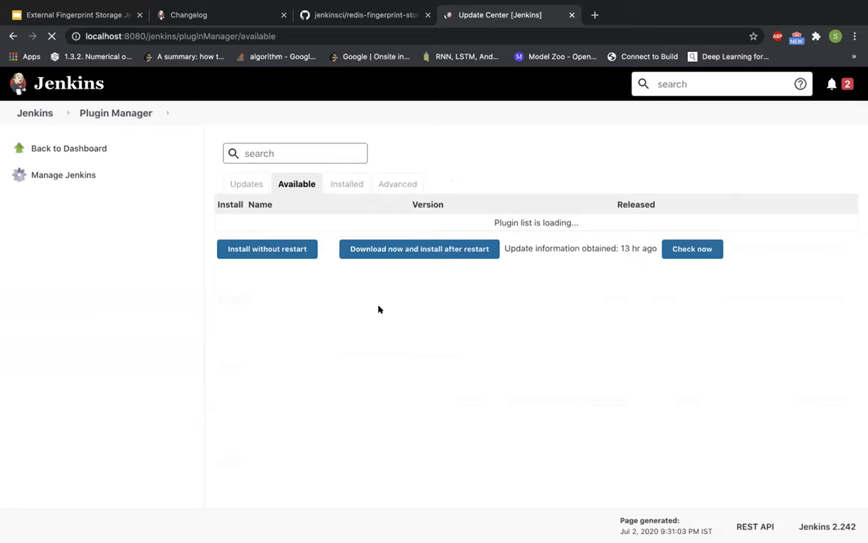
pyautogui.scroll(-1, 379, 309)
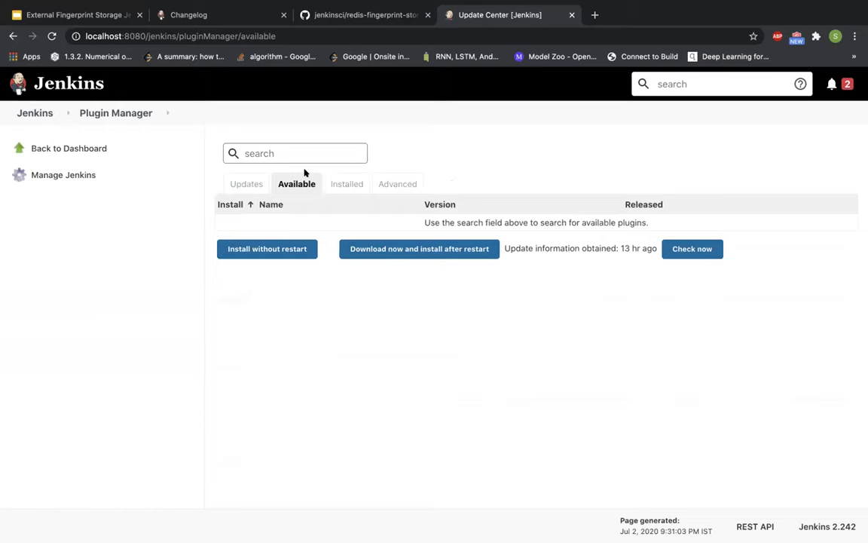
# - Locate the Redis Fingerprint Storage plugin among the installed plugins
pyautogui.click(351, 186)
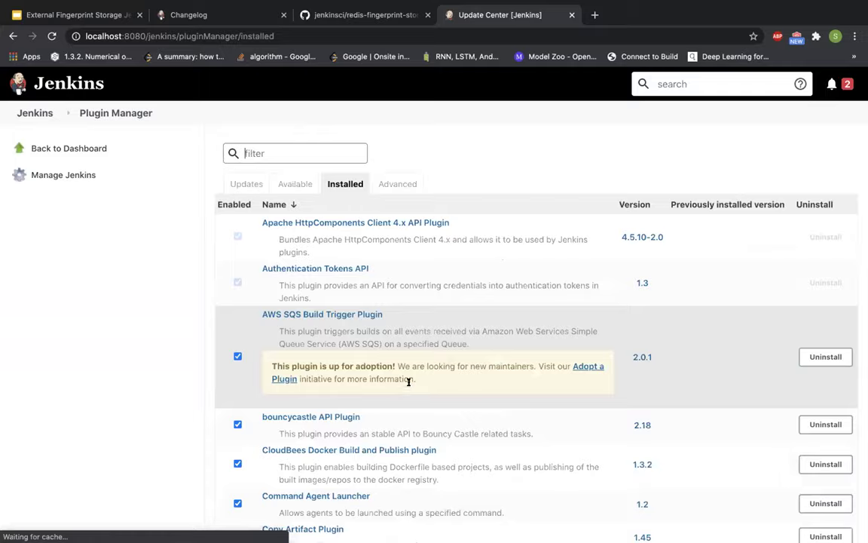
pyautogui.scroll(-15, 408, 385)
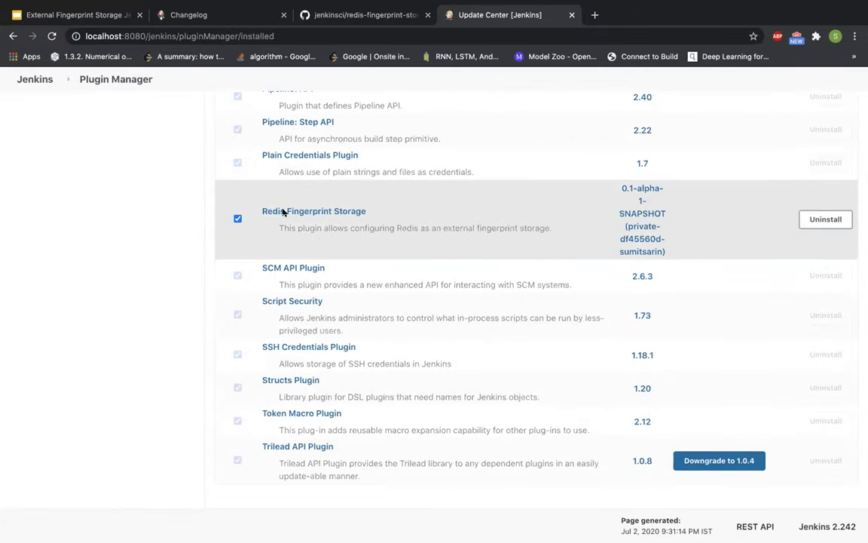
pyautogui.scroll(1, 535, 217)
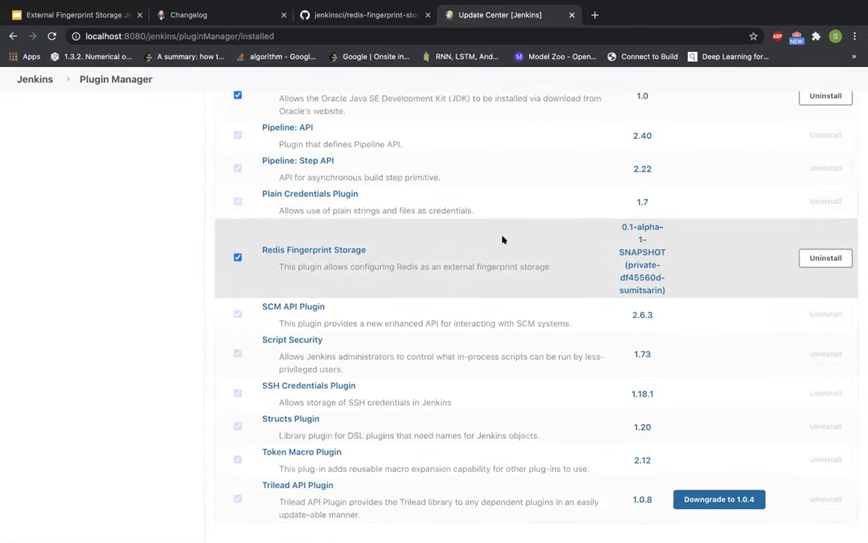
pyautogui.scroll(10, 502, 238)
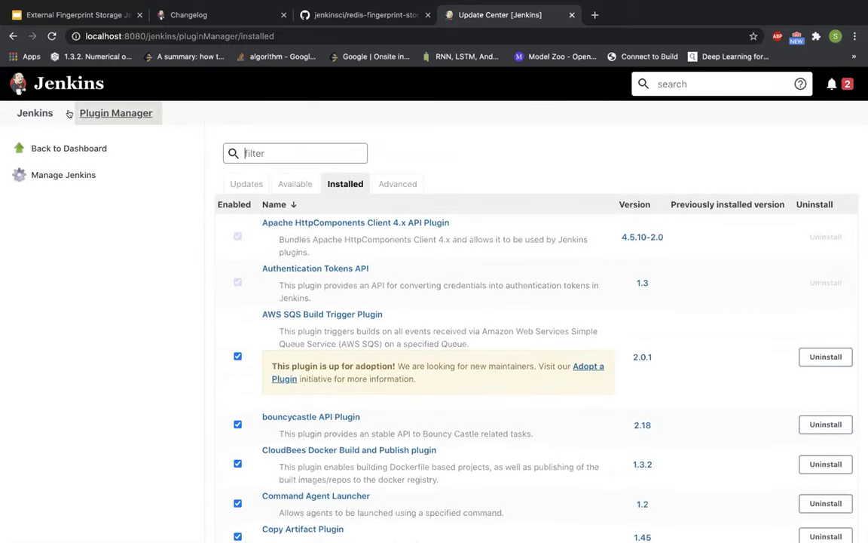
# - Open Configure System from Manage Jenkins and examine the Redis Fingerprint Storage Configuration settings
pyautogui.click(68, 170)
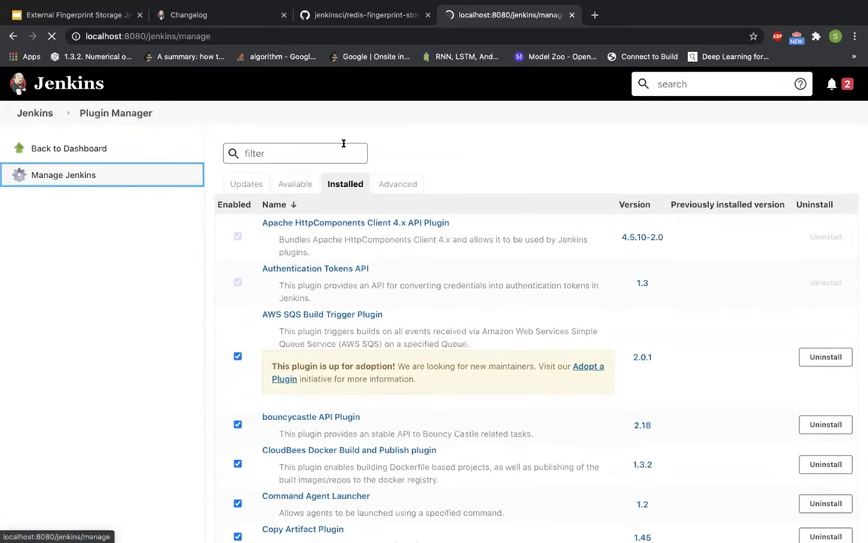
pyautogui.click(357, 325)
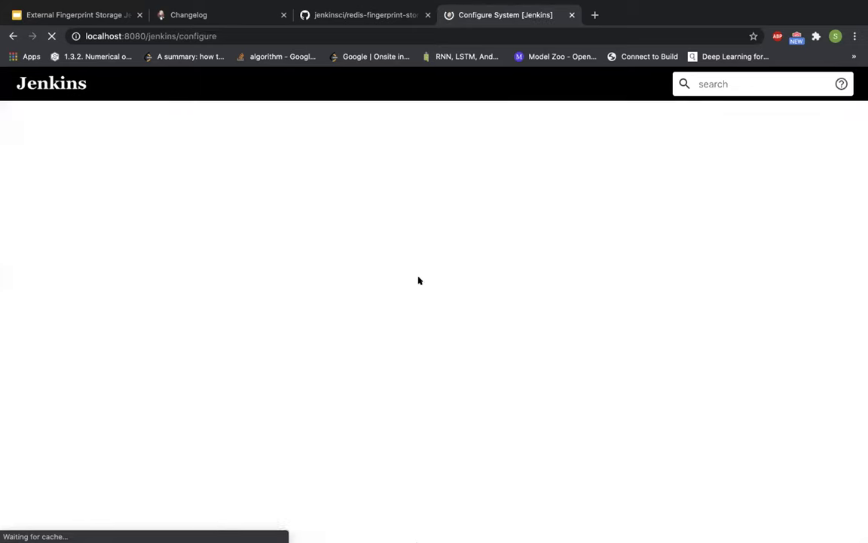
pyautogui.scroll(-3, 418, 280)
pyautogui.scroll(-10, 419, 280)
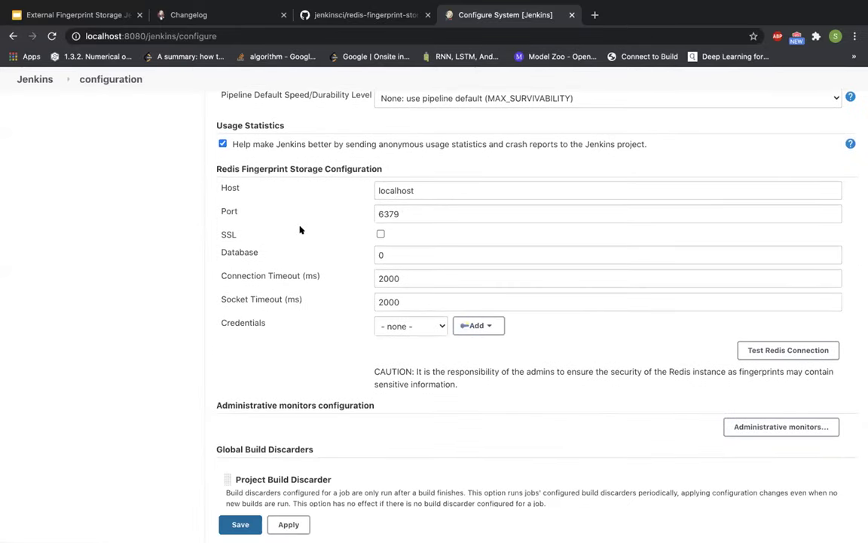
pyautogui.scroll(-1, 293, 228)
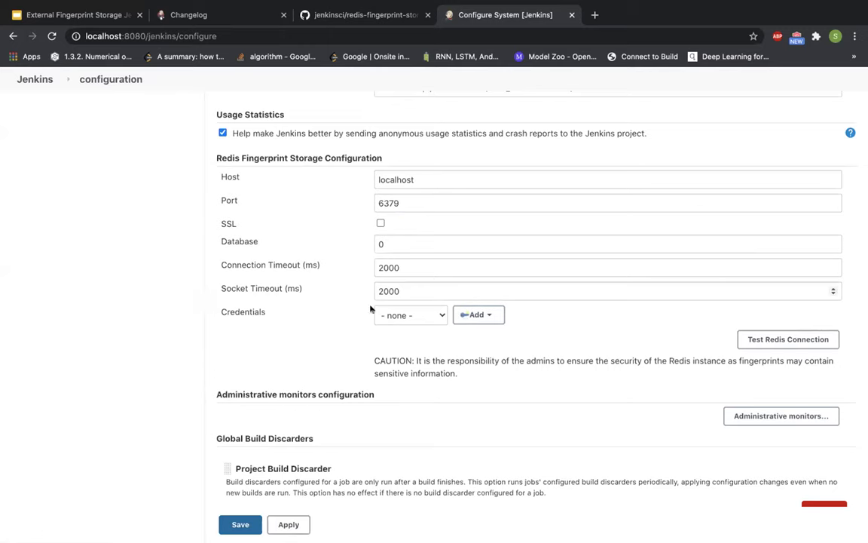
# - View the Redis credentials options, keeping none, and test the Redis connection to localhost on port 6379
pyautogui.click(411, 315)
pyautogui.click(316, 331)
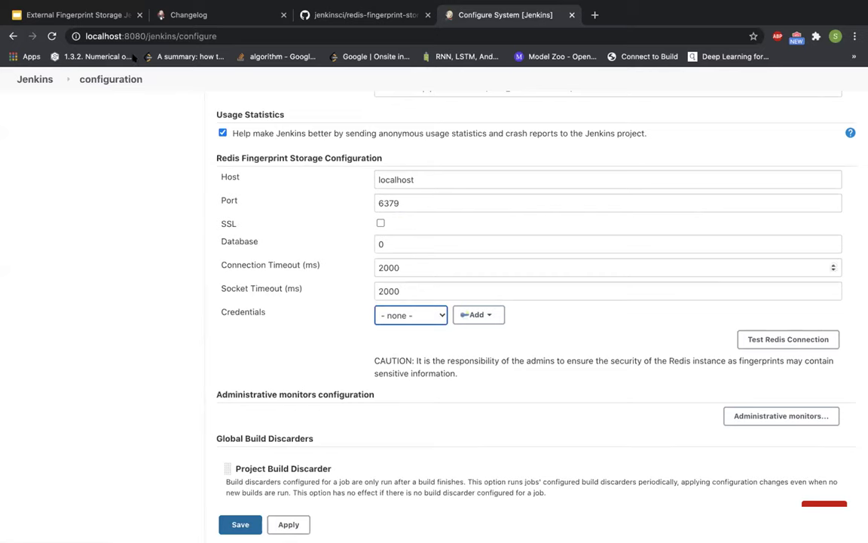
pyautogui.click(769, 337)
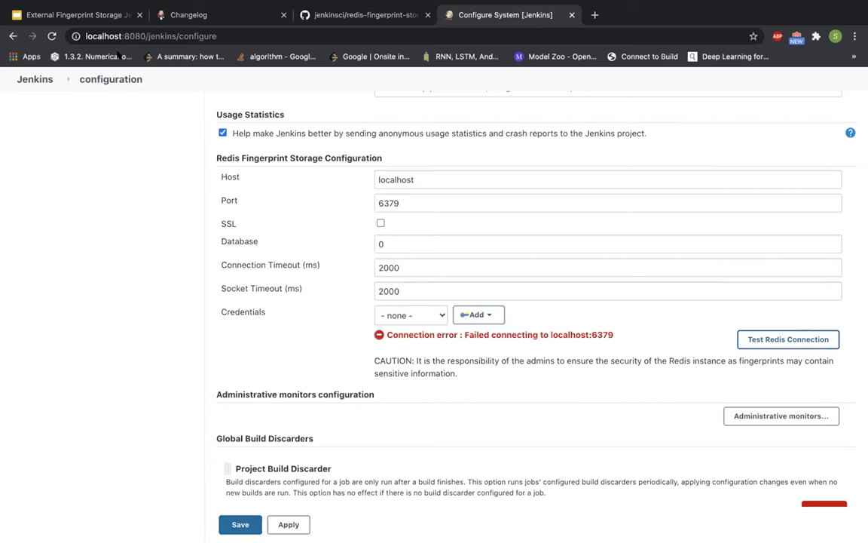
# - Switch to the redis-fingerprint-storage-plugin project in IntelliJ IDEA
pyautogui.hotkey('ctrl', 'Right')
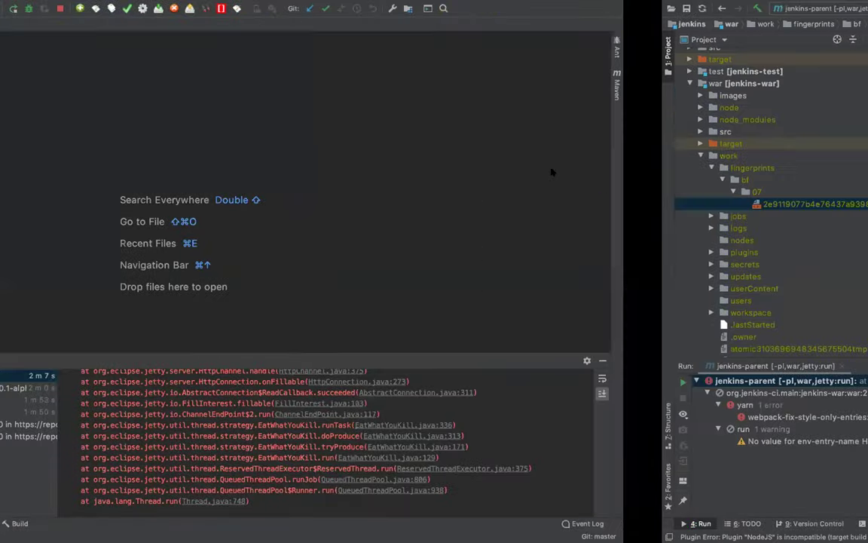